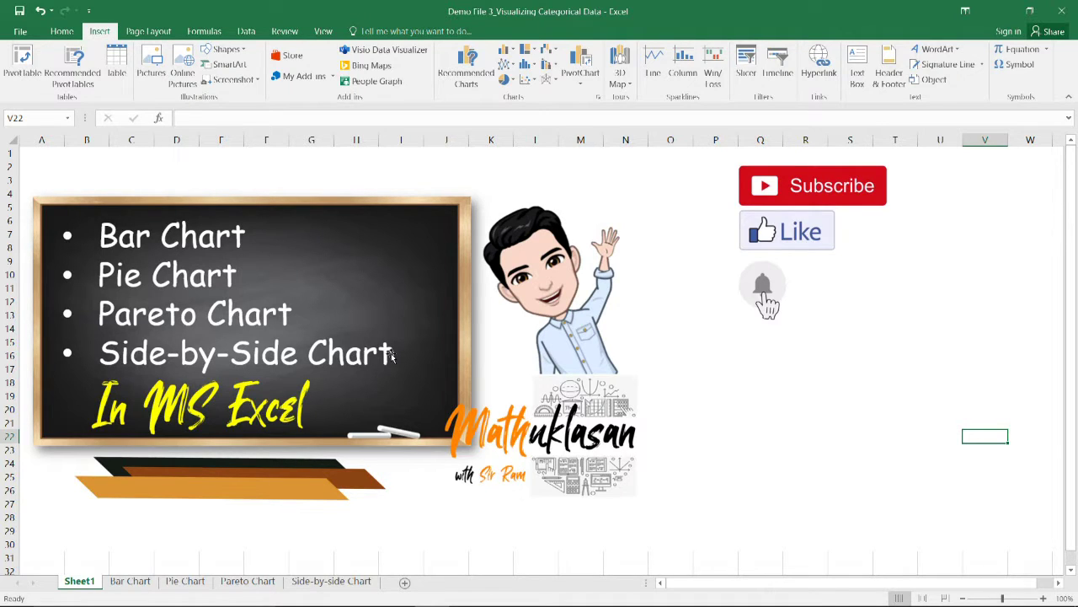
Step: Switch to the Bar Chart sheet and practise selecting the payment table, Frequency and Percentage columns
{"action": "left_click", "coordinate": [761, 381]}
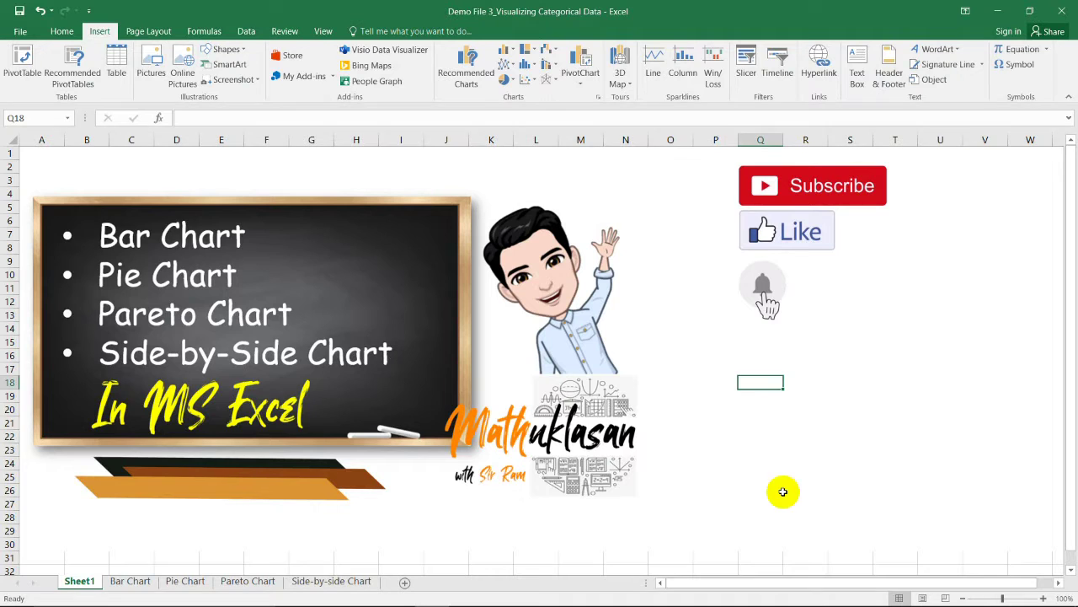
{"action": "left_click", "coordinate": [131, 581]}
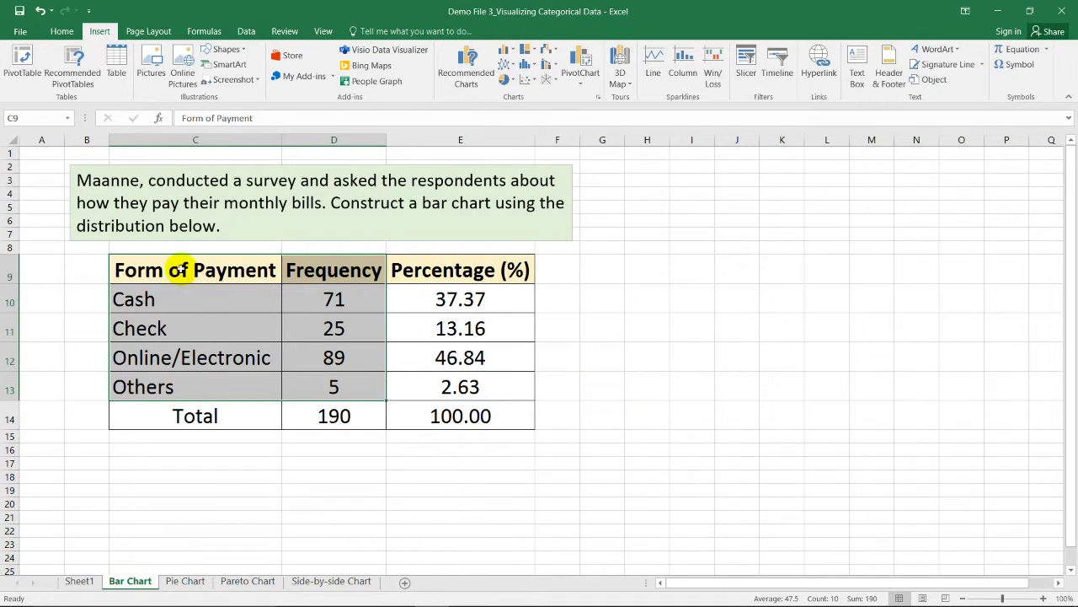
{"action": "left_click", "coordinate": [179, 269]}
{"action": "left_click", "coordinate": [486, 372], "text": "shift"}
{"action": "left_click", "coordinate": [692, 377]}
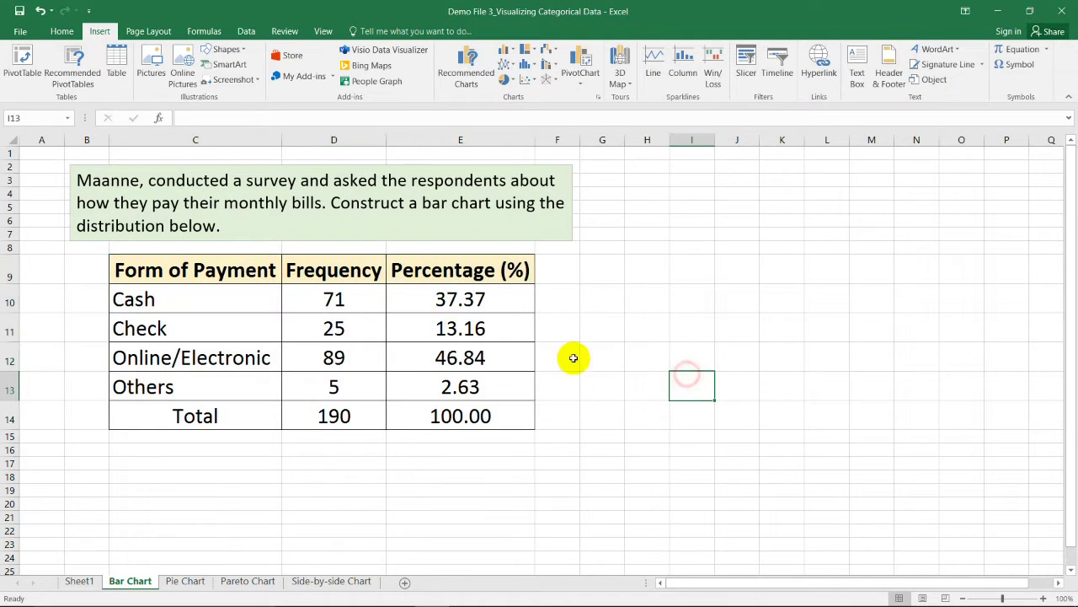
{"action": "left_click_drag", "start_coordinate": [358, 276], "coordinate": [356, 360]}
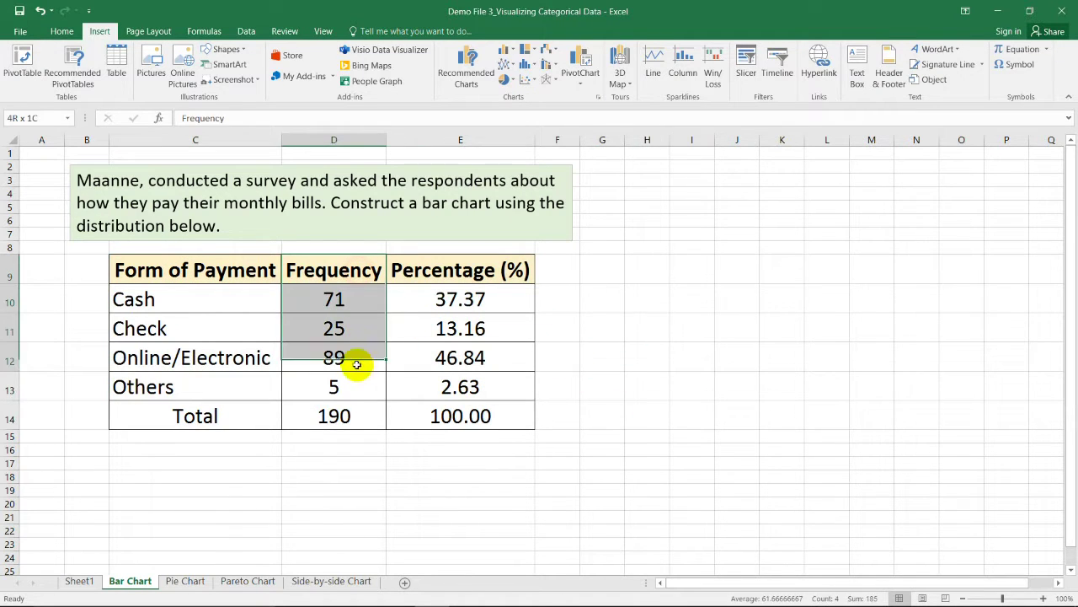
{"action": "left_click", "coordinate": [445, 269]}
{"action": "left_click_drag", "start_coordinate": [446, 327], "coordinate": [446, 385]}
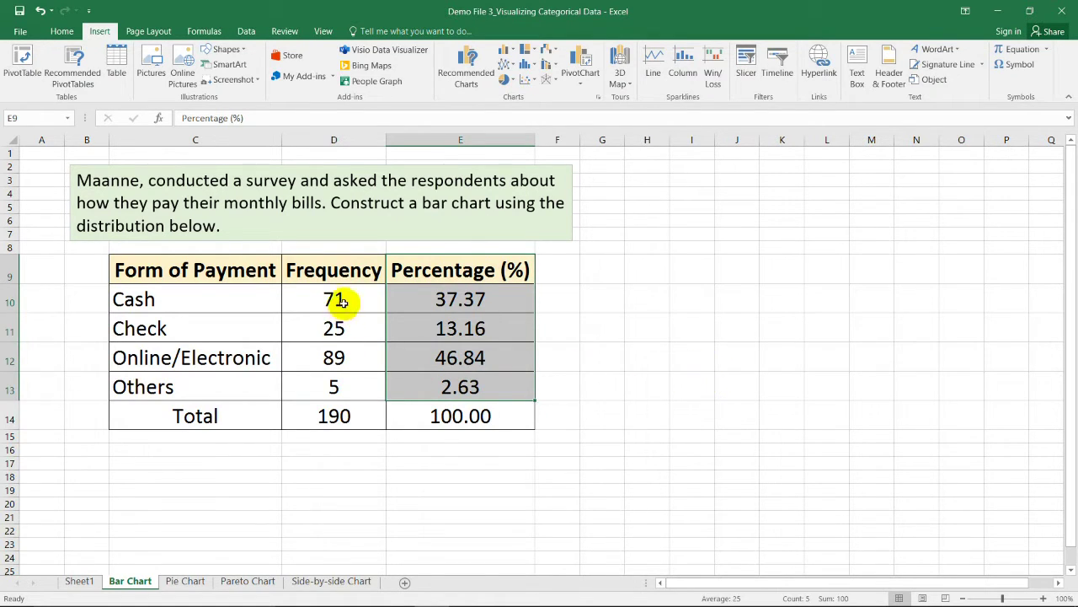
Step: Select the Form of Payment and Frequency data in C9:D13
{"action": "left_click", "coordinate": [341, 269]}
{"action": "left_click_drag", "start_coordinate": [350, 317], "coordinate": [356, 373]}
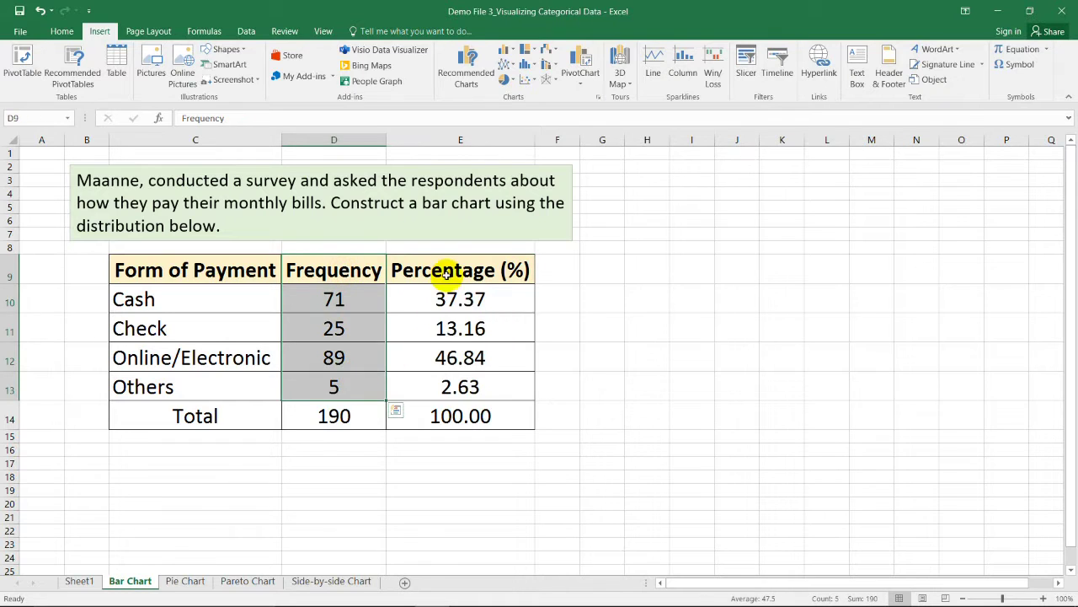
{"action": "left_click_drag", "start_coordinate": [446, 270], "coordinate": [447, 381]}
{"action": "left_click", "coordinate": [671, 338]}
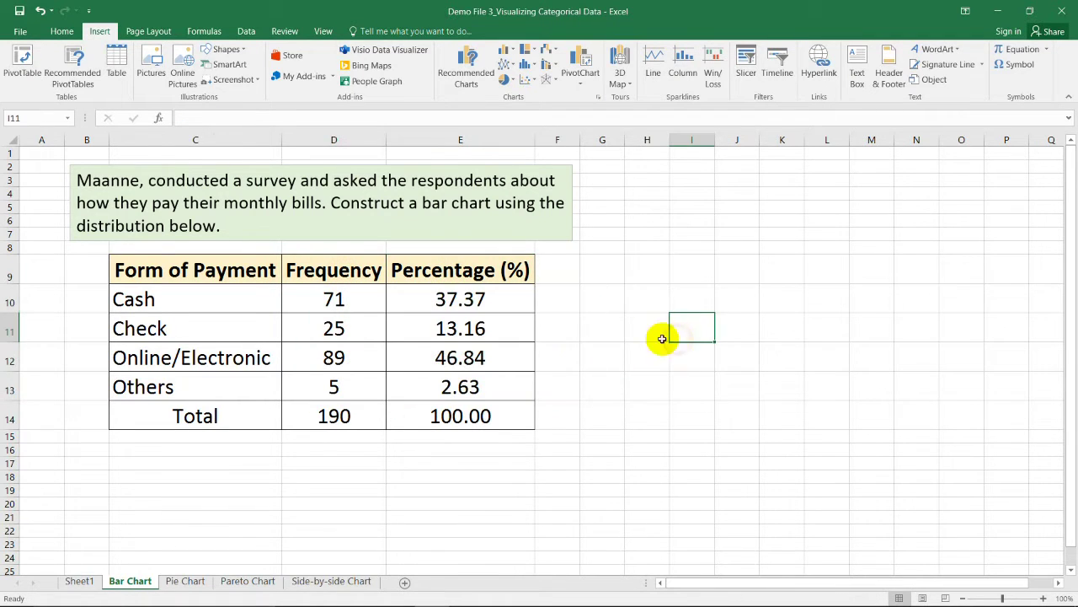
{"action": "left_click_drag", "start_coordinate": [173, 270], "coordinate": [335, 381]}
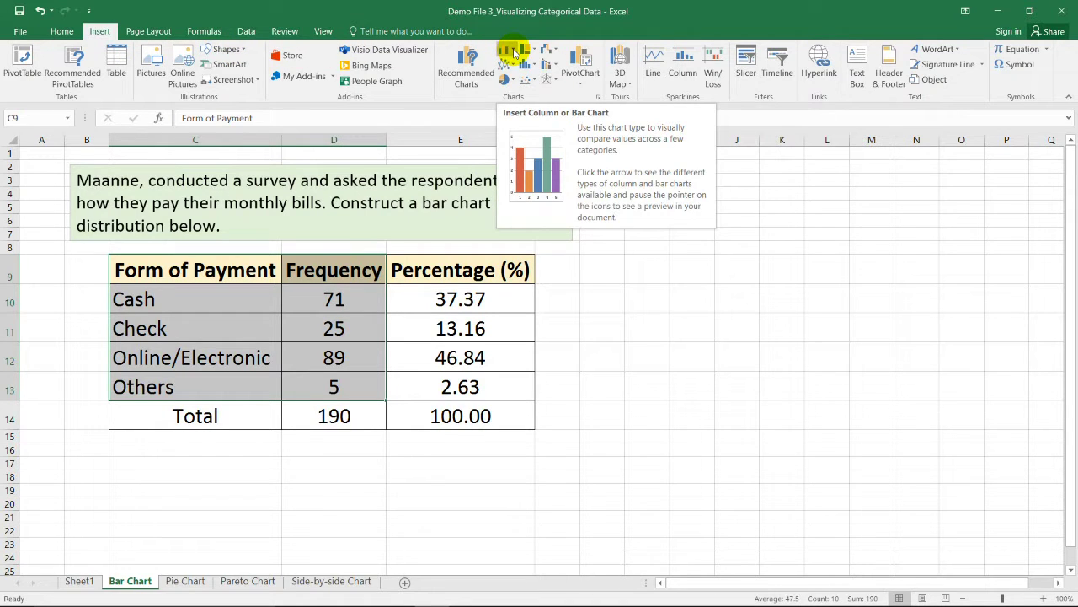
Step: Insert a 2-D clustered bar chart of the frequencies and move it right of the table
{"action": "left_click", "coordinate": [515, 52]}
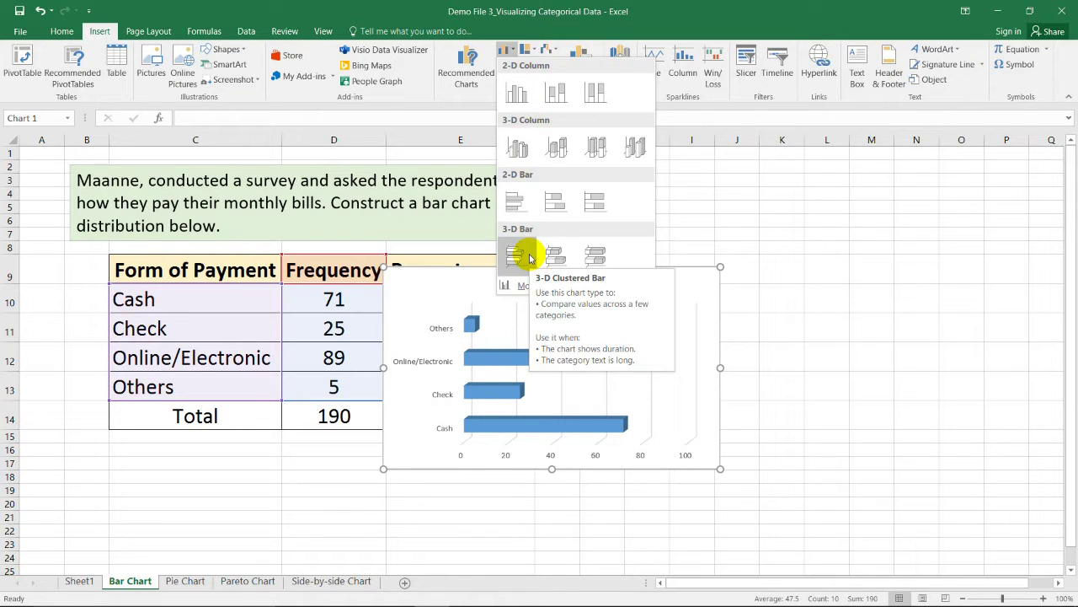
{"action": "left_click", "coordinate": [514, 202]}
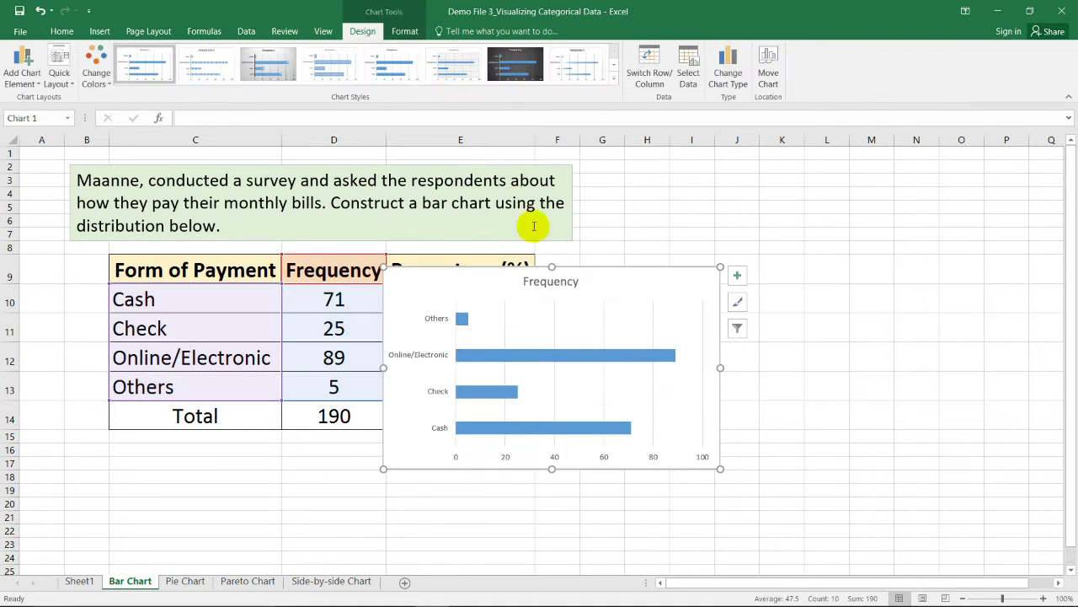
{"action": "left_click_drag", "start_coordinate": [594, 270], "coordinate": [798, 228]}
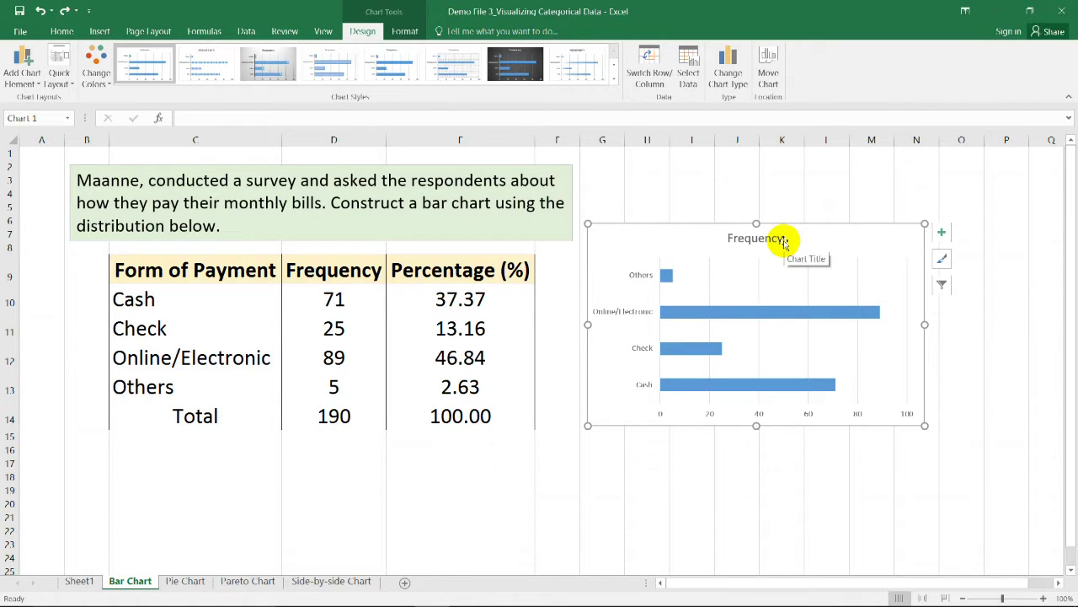
{"action": "left_click", "coordinate": [352, 272]}
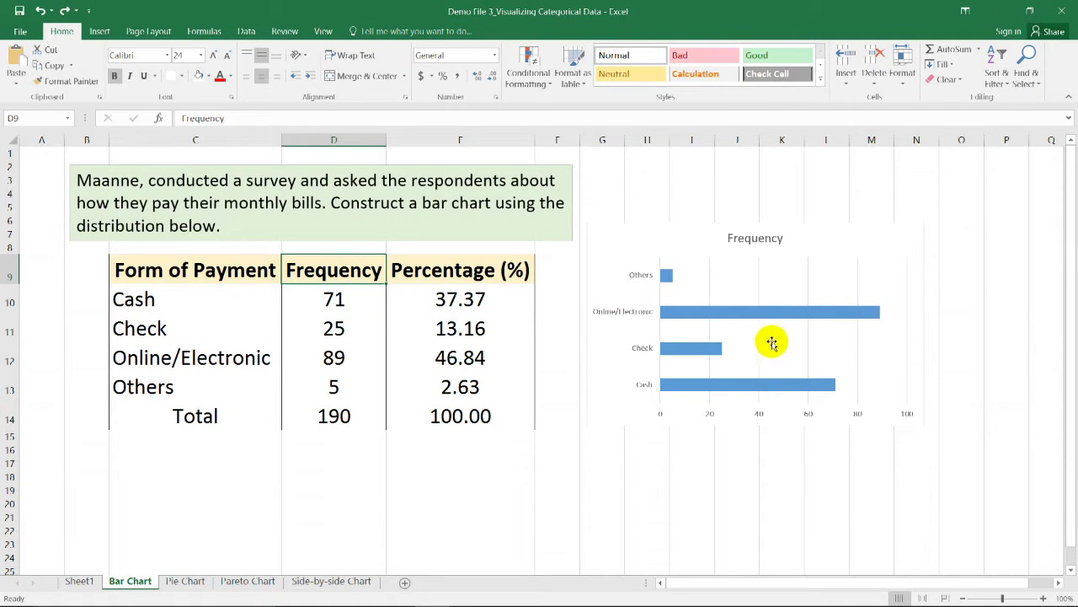
Step: Apply the dark chart Style 7 to the bar chart
{"action": "left_click", "coordinate": [818, 249]}
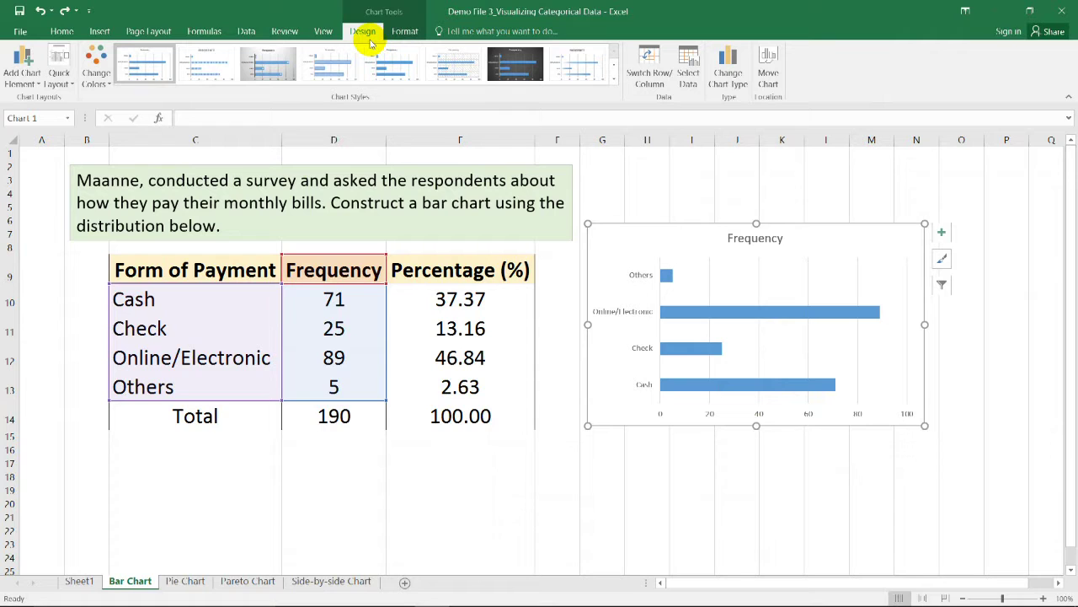
{"action": "left_click", "coordinate": [614, 82]}
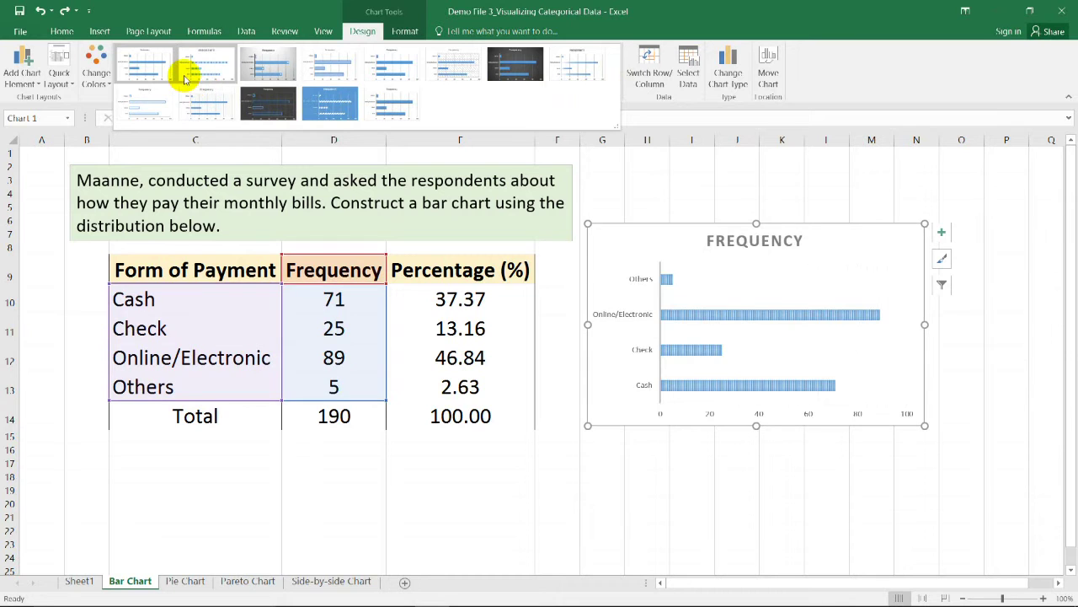
{"action": "left_click", "coordinate": [519, 74]}
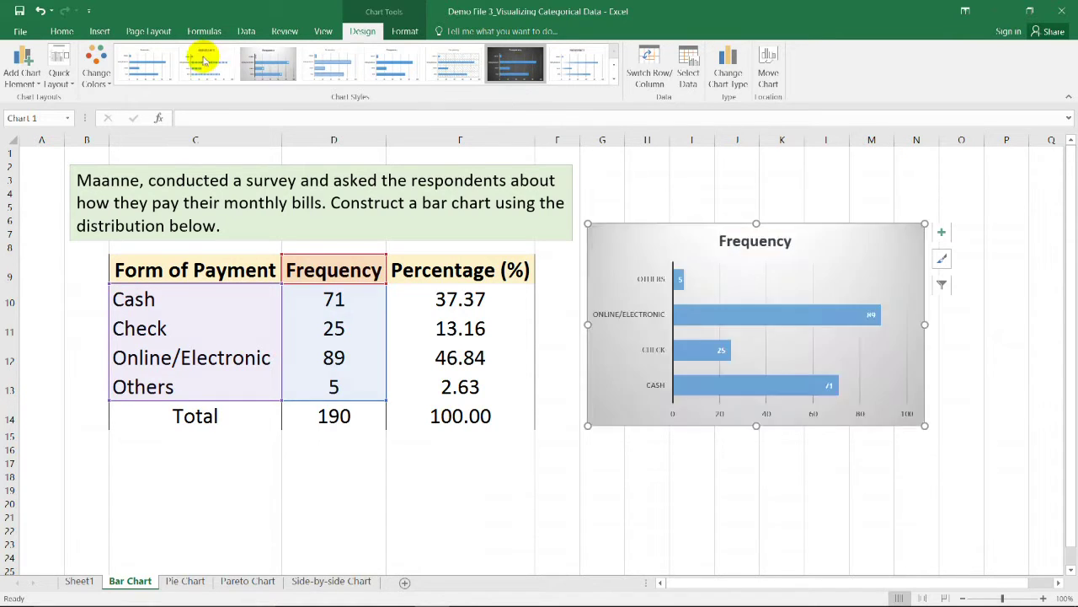
Step: Apply Quick Layout 8, which adds axis titles to the chart
{"action": "left_click", "coordinate": [74, 85]}
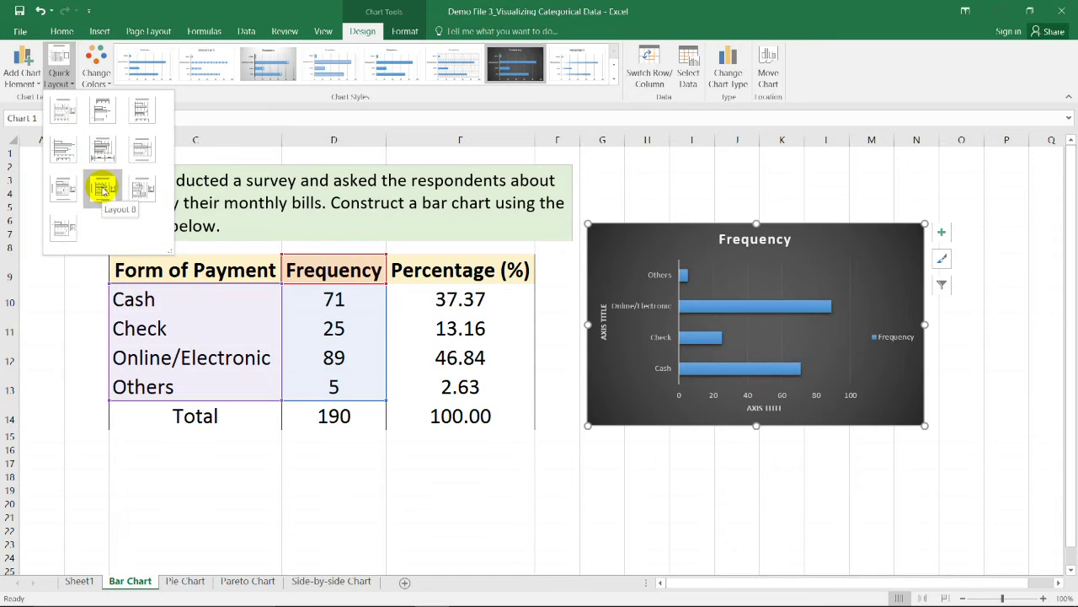
{"action": "left_click", "coordinate": [102, 189]}
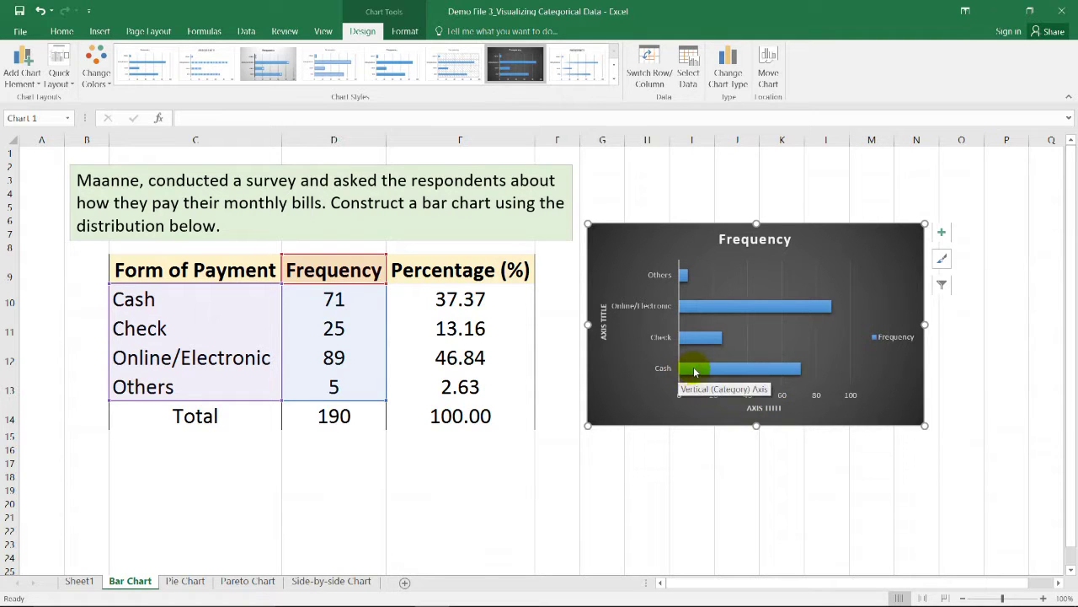
{"action": "left_click", "coordinate": [898, 340]}
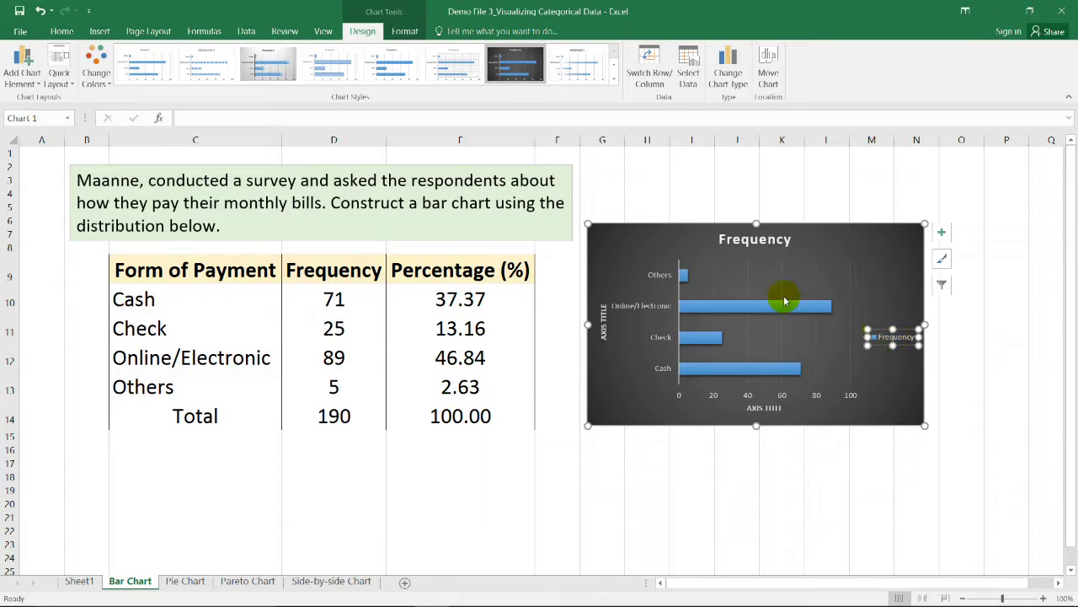
Step: Narrow the legend and retitle the chart 'How Adults Pay their Monthly Bills'
{"action": "left_click_drag", "start_coordinate": [918, 337], "coordinate": [892, 337]}
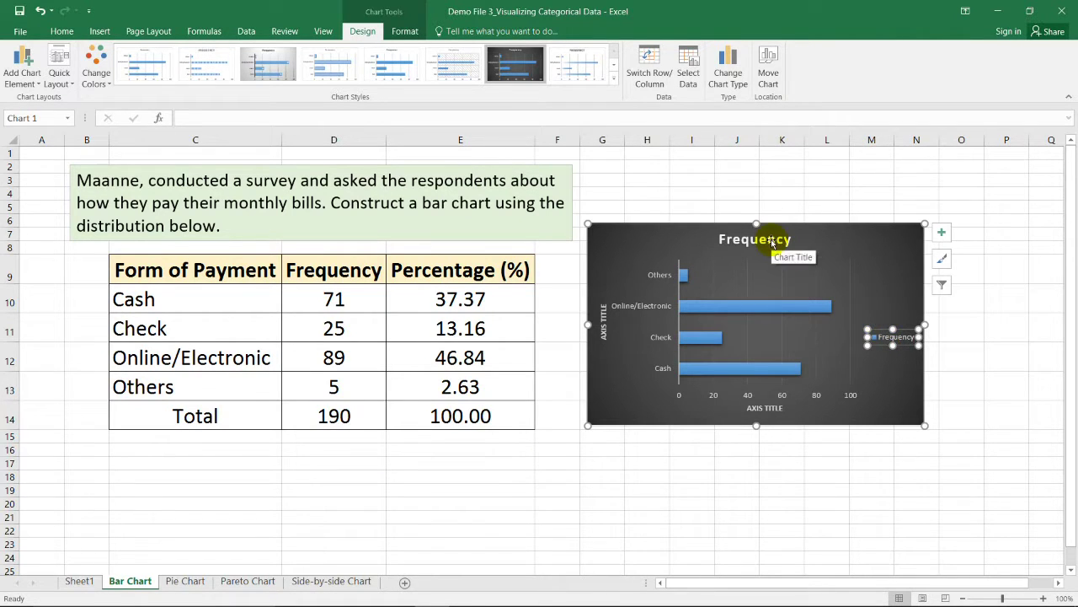
{"action": "left_click", "coordinate": [776, 239]}
{"action": "double_click", "coordinate": [784, 238]}
{"action": "left_click_drag", "start_coordinate": [792, 240], "coordinate": [707, 241]}
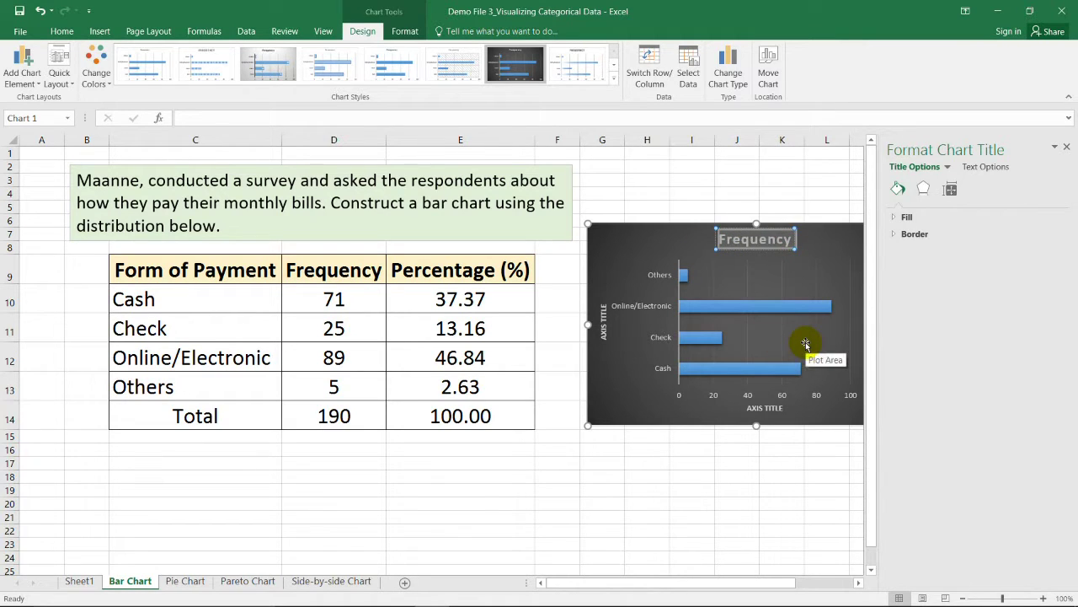
{"action": "type", "text": "How Adults Pay"}
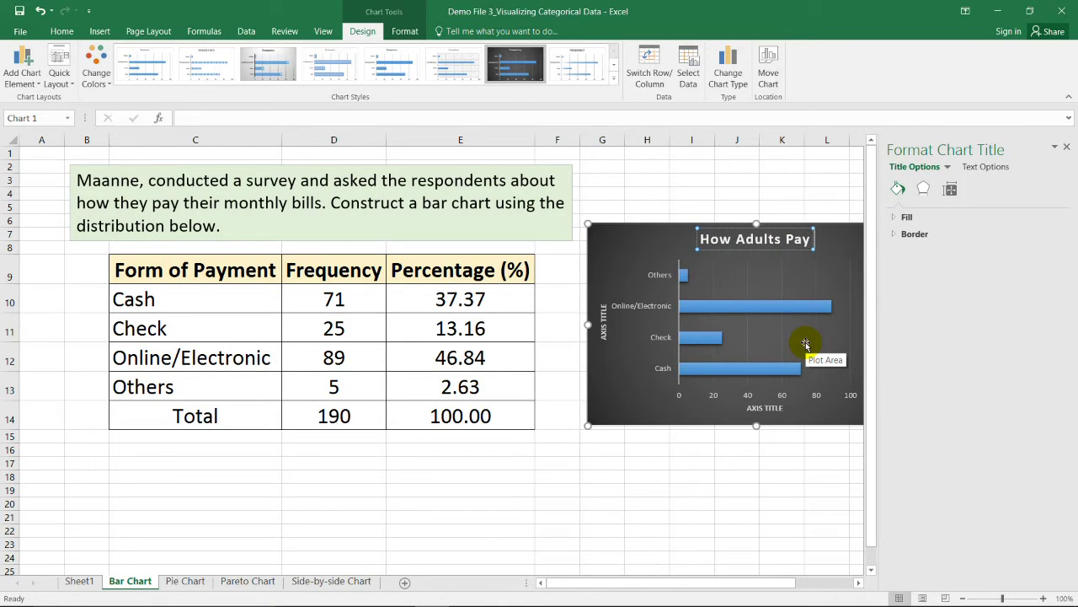
{"action": "type", "text": " their Mo"}
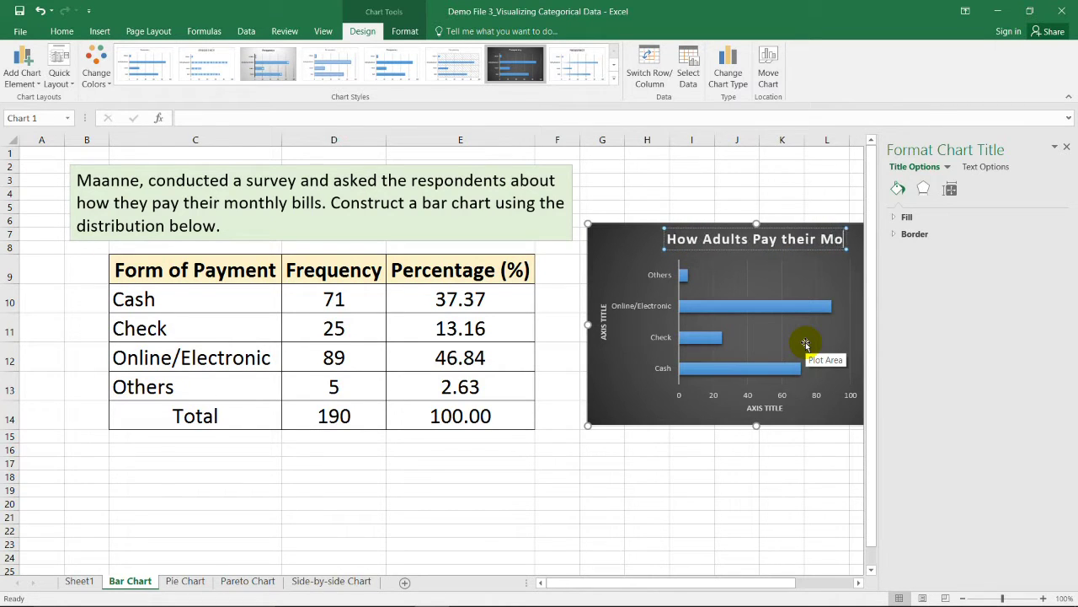
{"action": "type", "text": "nthly Bills"}
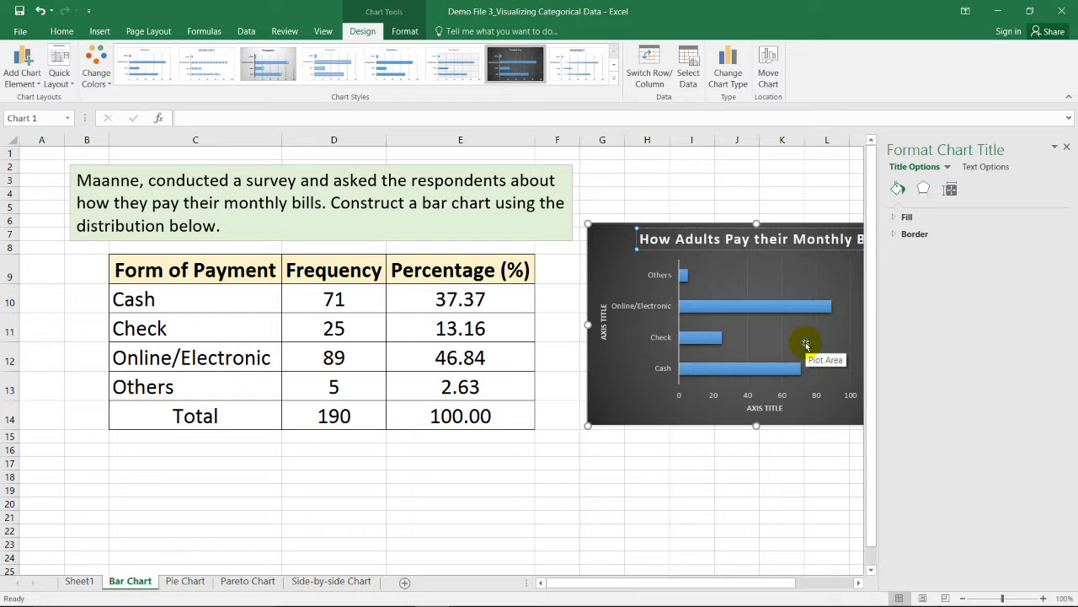
{"action": "left_click", "coordinate": [1066, 147]}
Step: Set the horizontal axis title to FREQUENCY
{"action": "double_click", "coordinate": [775, 410]}
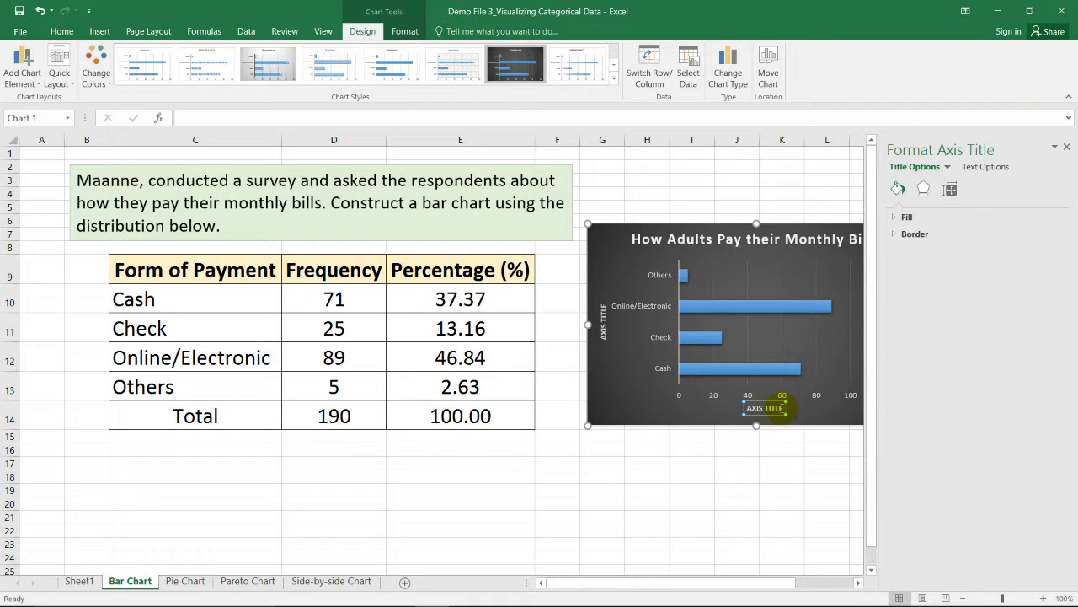
{"action": "left_click_drag", "start_coordinate": [782, 408], "coordinate": [756, 408]}
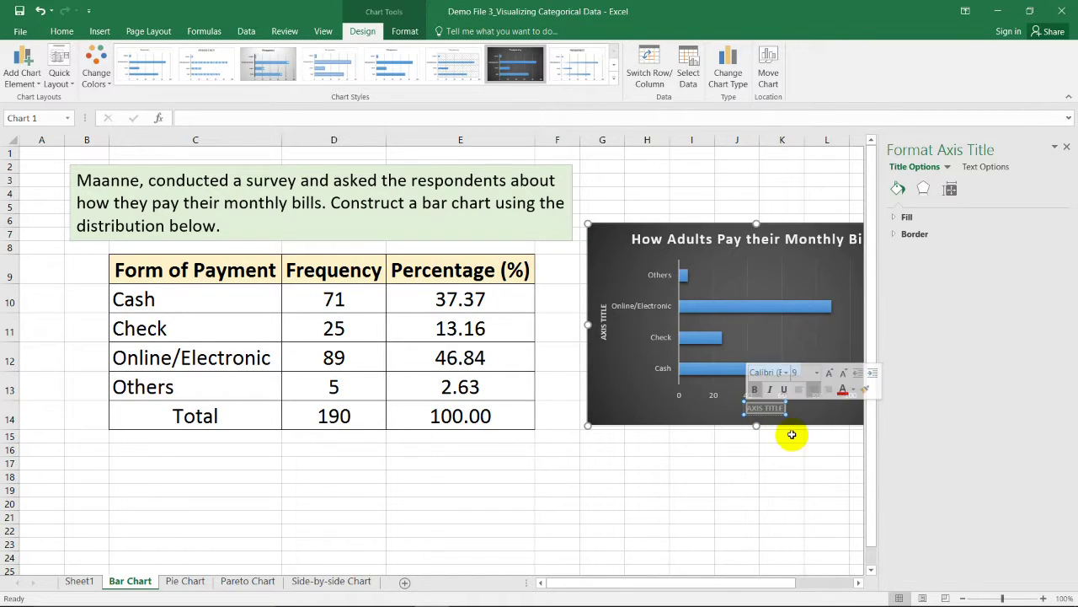
{"action": "type", "text": "FR"}
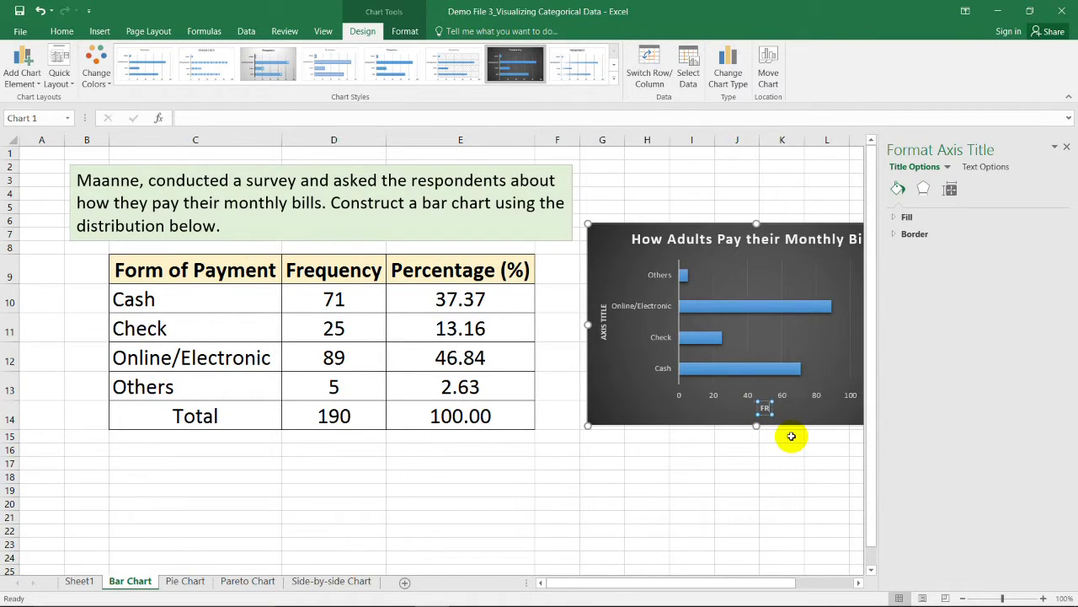
{"action": "type", "text": "EQUENCY"}
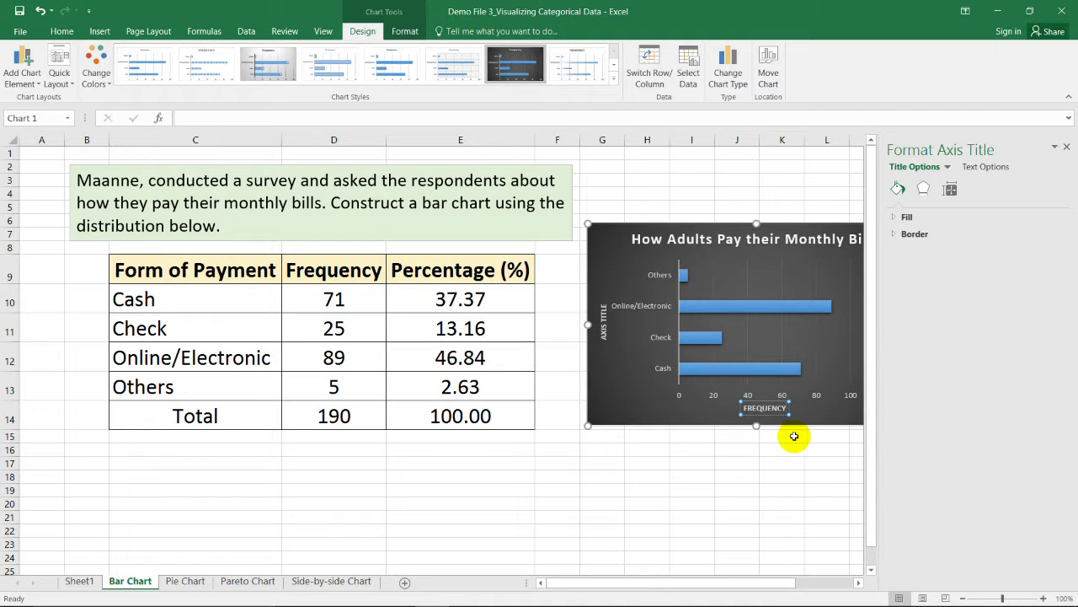
{"action": "left_click", "coordinate": [796, 475]}
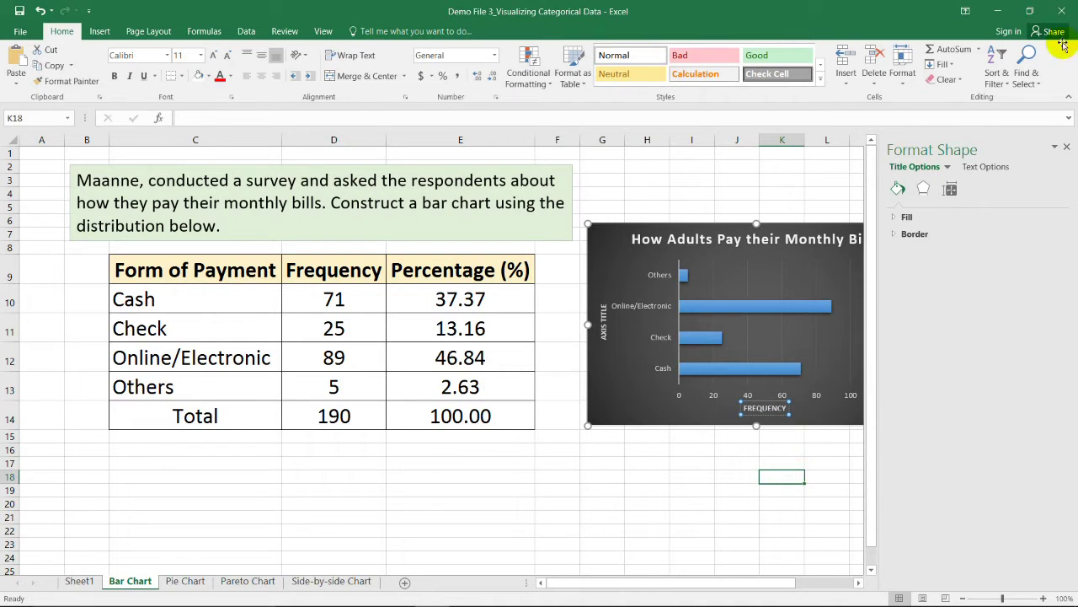
{"action": "left_click", "coordinate": [1067, 146]}
Step: Set the vertical axis title to Form of Payment
{"action": "left_click", "coordinate": [604, 332]}
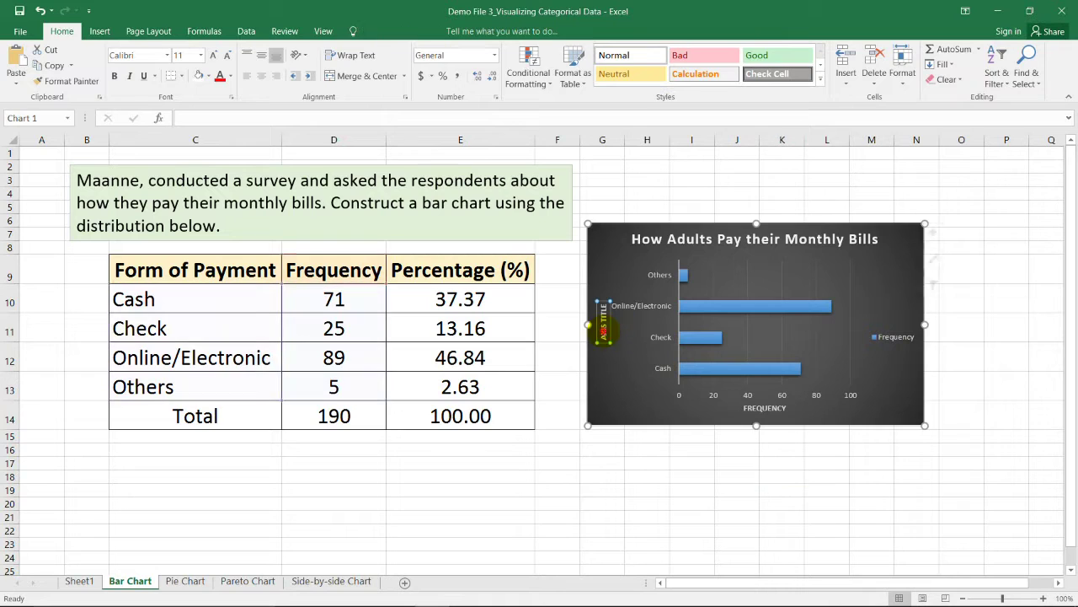
{"action": "double_click", "coordinate": [604, 333]}
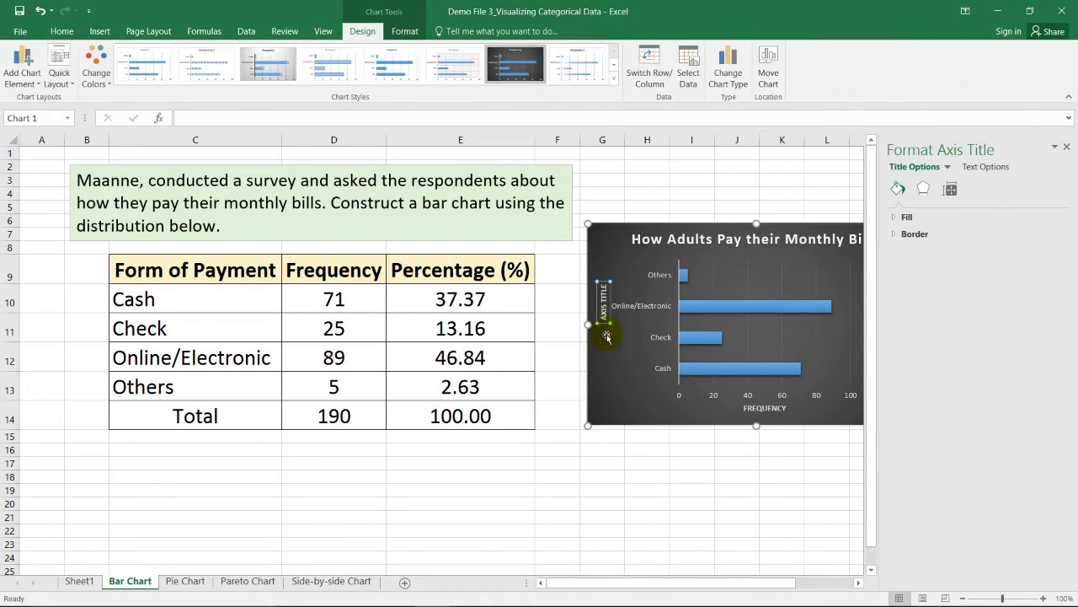
{"action": "left_click_drag", "start_coordinate": [600, 304], "coordinate": [606, 319]}
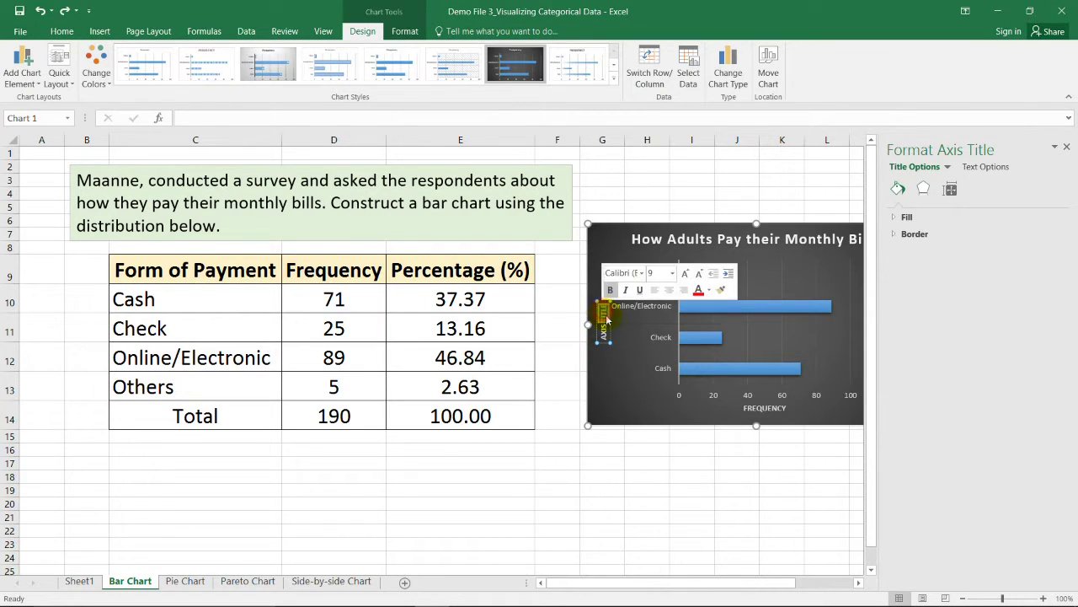
{"action": "type", "text": "Form of"}
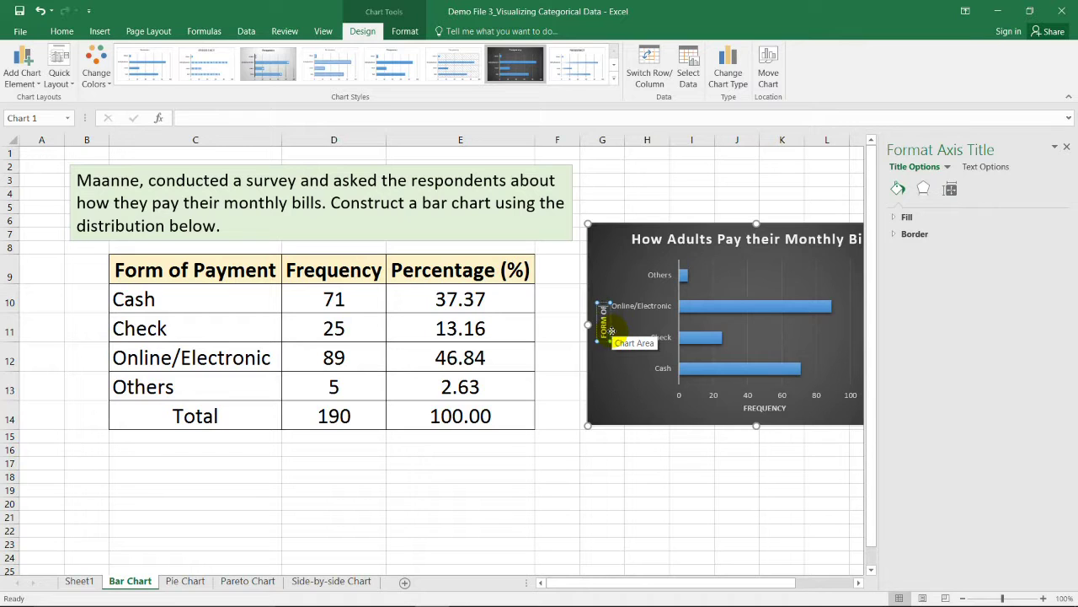
{"action": "type", "text": " Payment"}
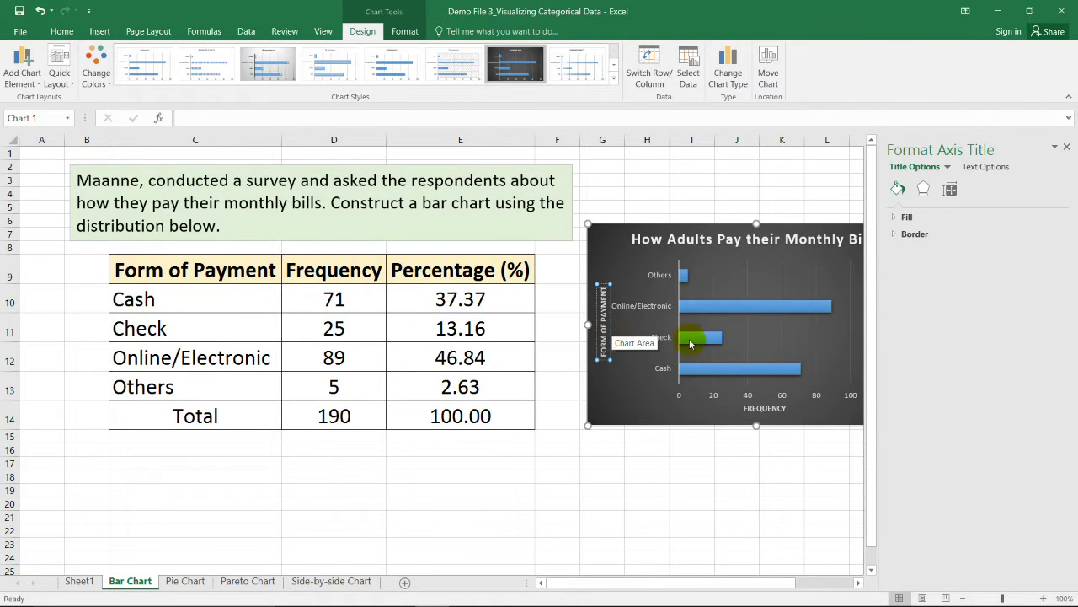
{"action": "left_click", "coordinate": [737, 489]}
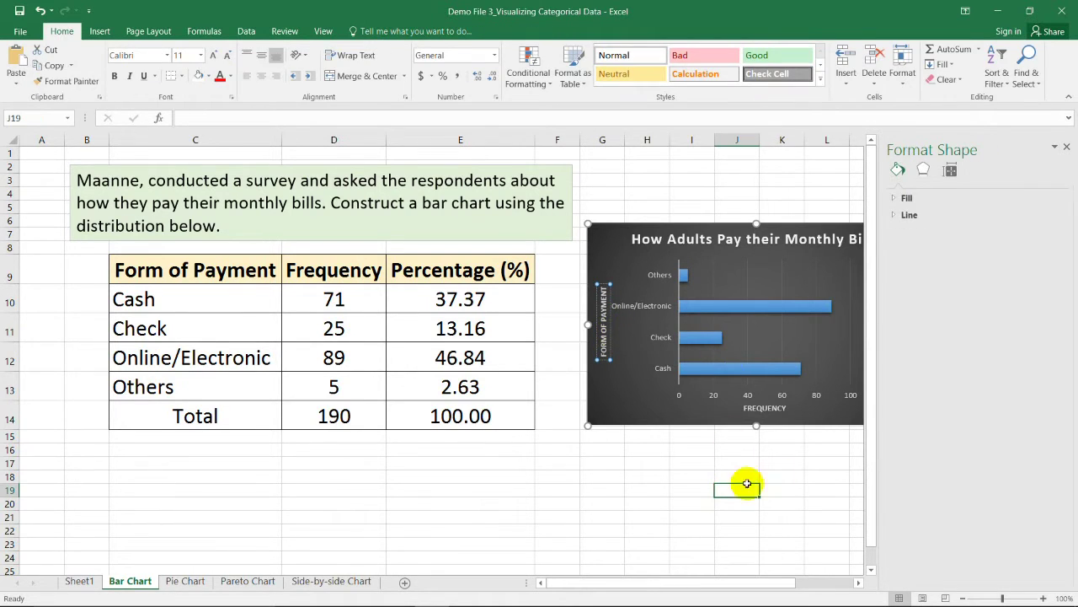
{"action": "left_click", "coordinate": [1068, 146]}
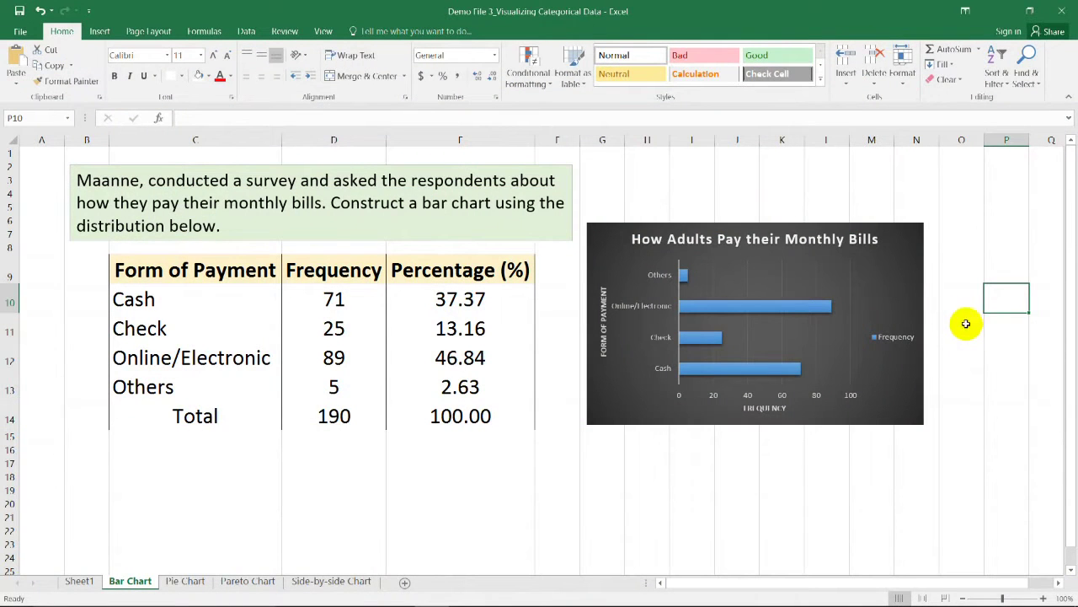
Step: Add centred data labels to the bars, showing 71, 25, 89 and 5
{"action": "left_click", "coordinate": [888, 276]}
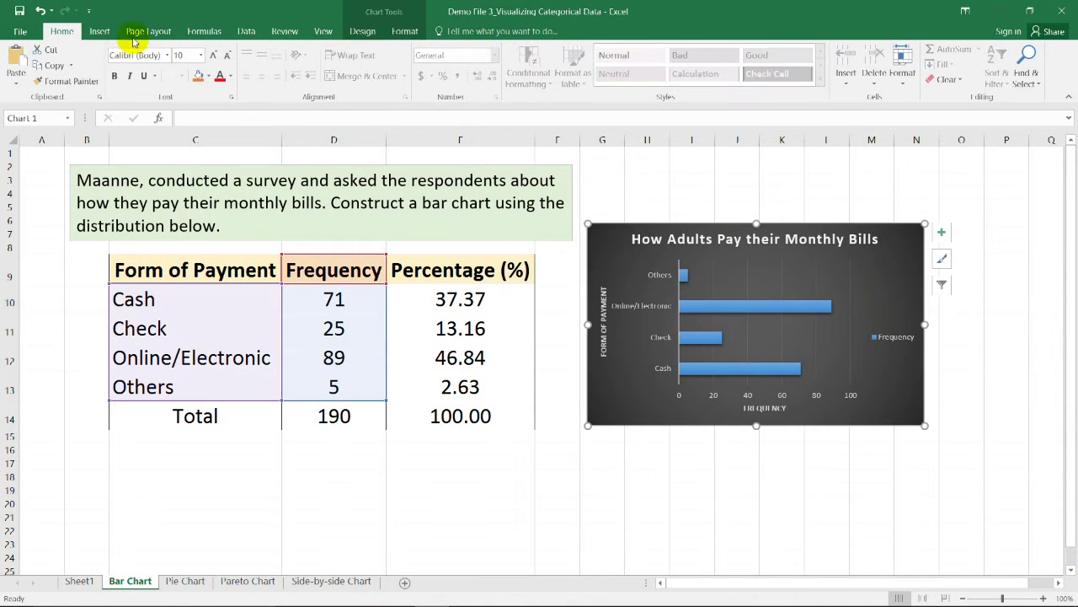
{"action": "left_click", "coordinate": [362, 31]}
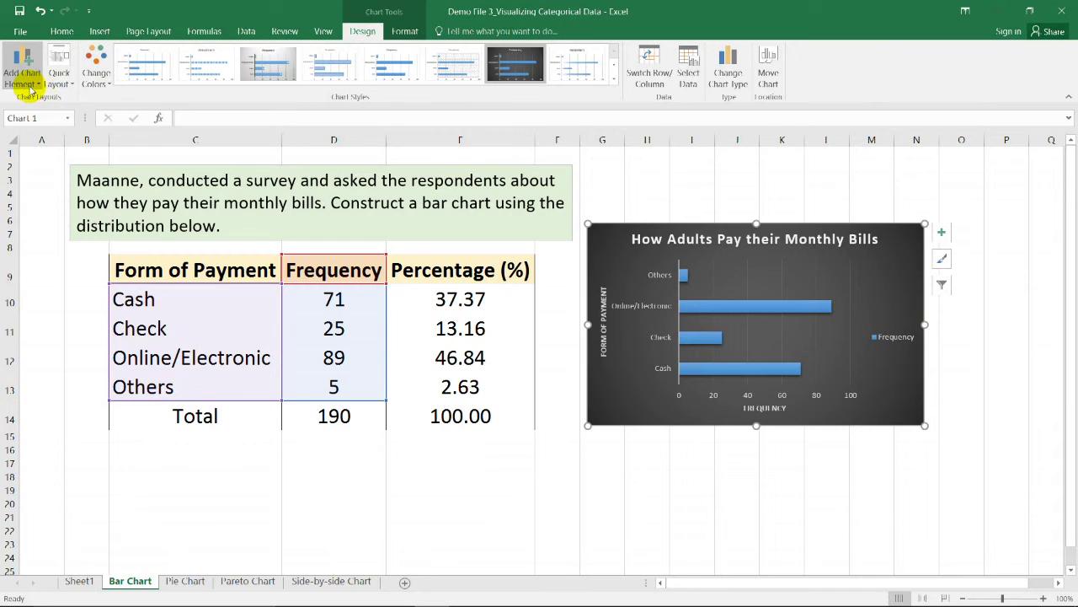
{"action": "left_click", "coordinate": [28, 87]}
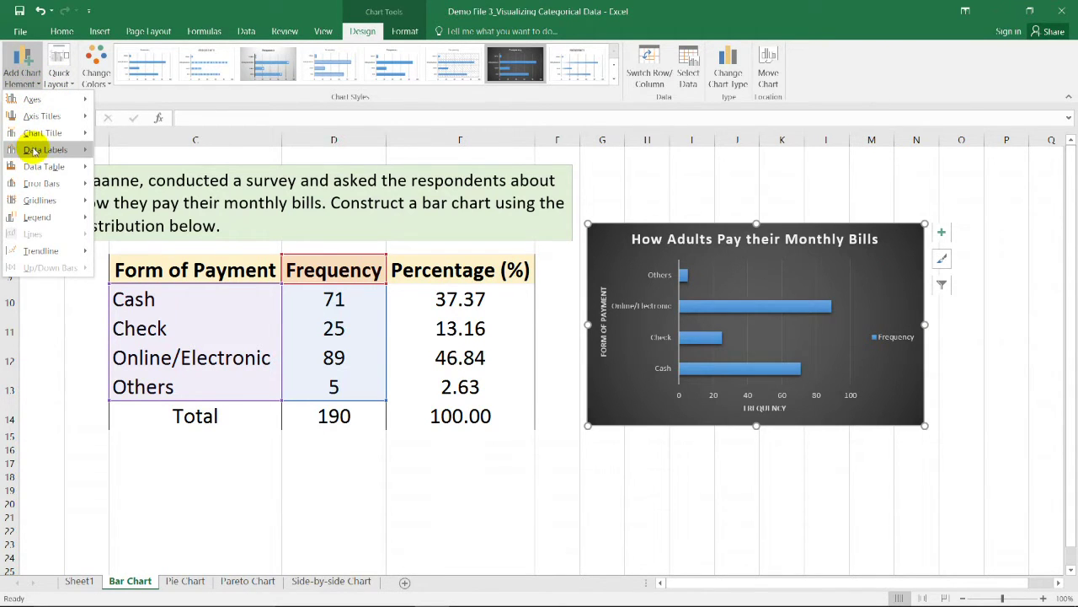
{"action": "mouse_move", "coordinate": [42, 150]}
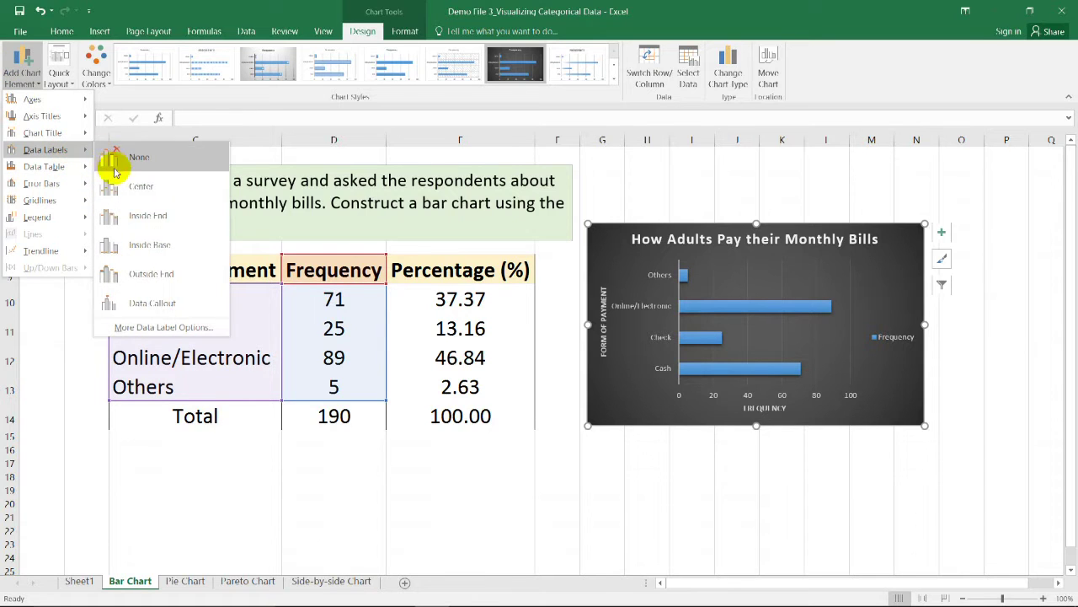
{"action": "left_click", "coordinate": [139, 188]}
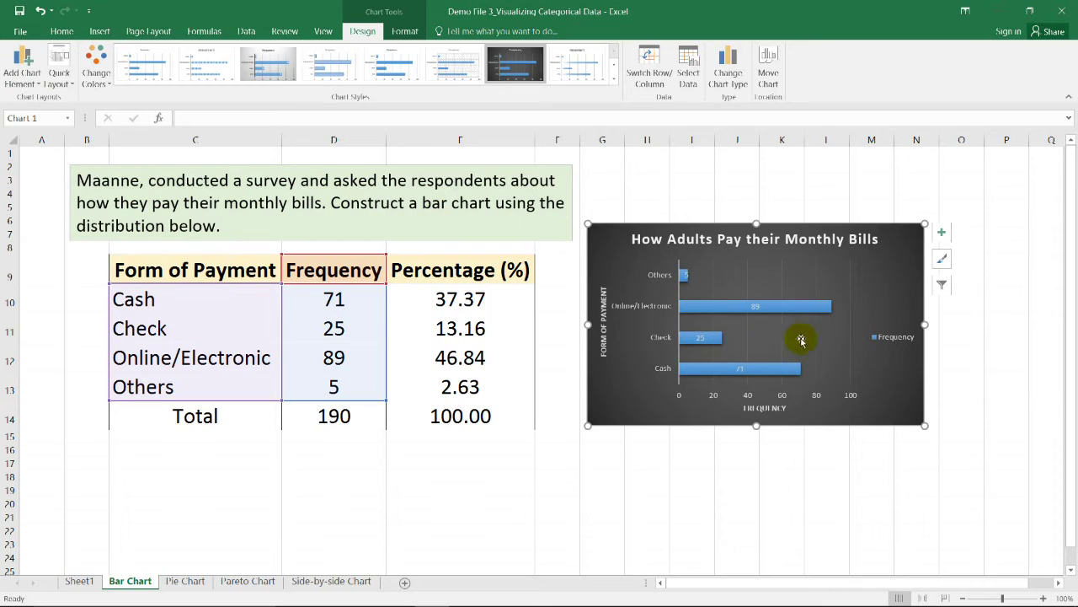
{"action": "mouse_move", "coordinate": [758, 318]}
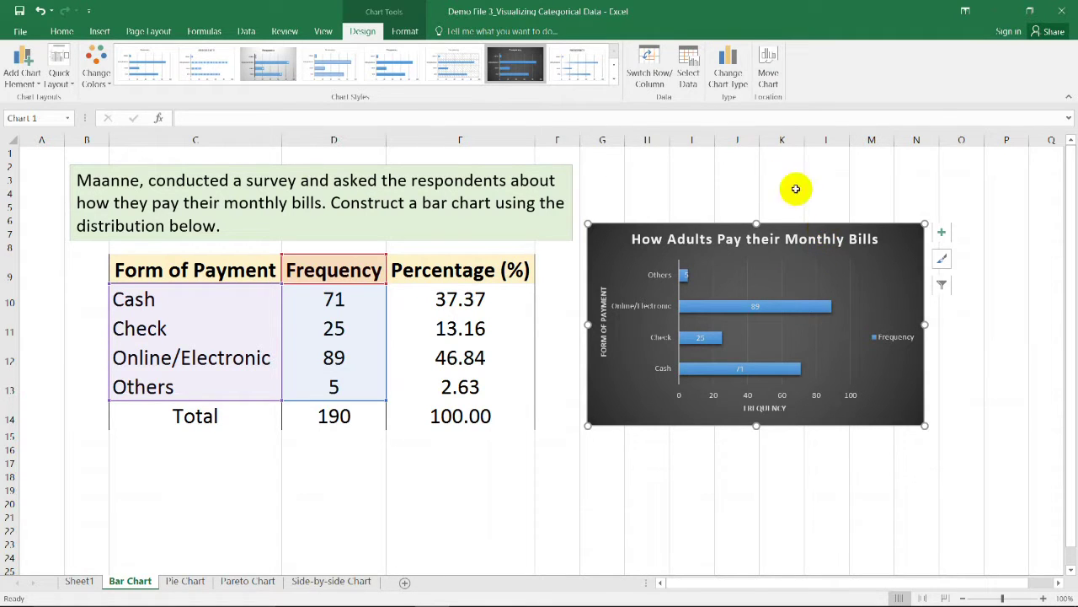
Step: Apply a green colour scheme to the chart's bars
{"action": "left_click", "coordinate": [405, 31]}
{"action": "left_click", "coordinate": [413, 72]}
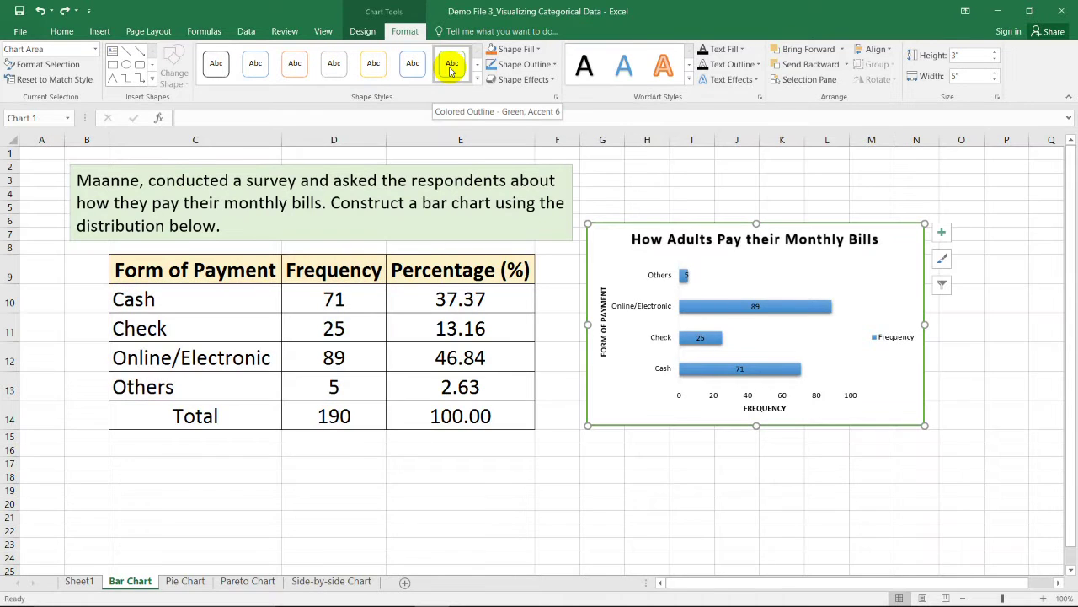
{"action": "left_click", "coordinate": [374, 33]}
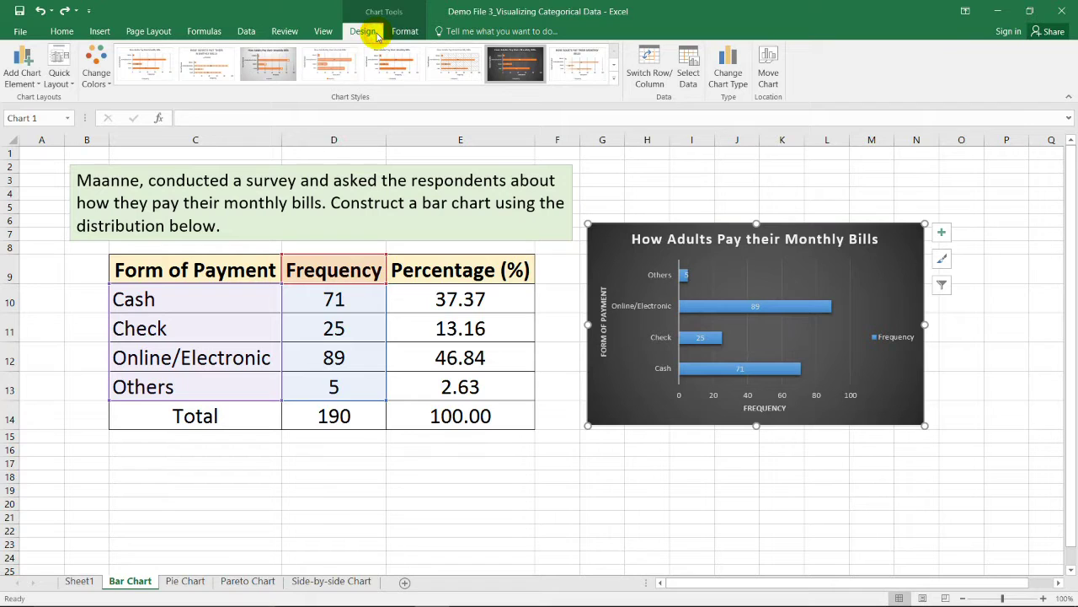
{"action": "left_click", "coordinate": [96, 85]}
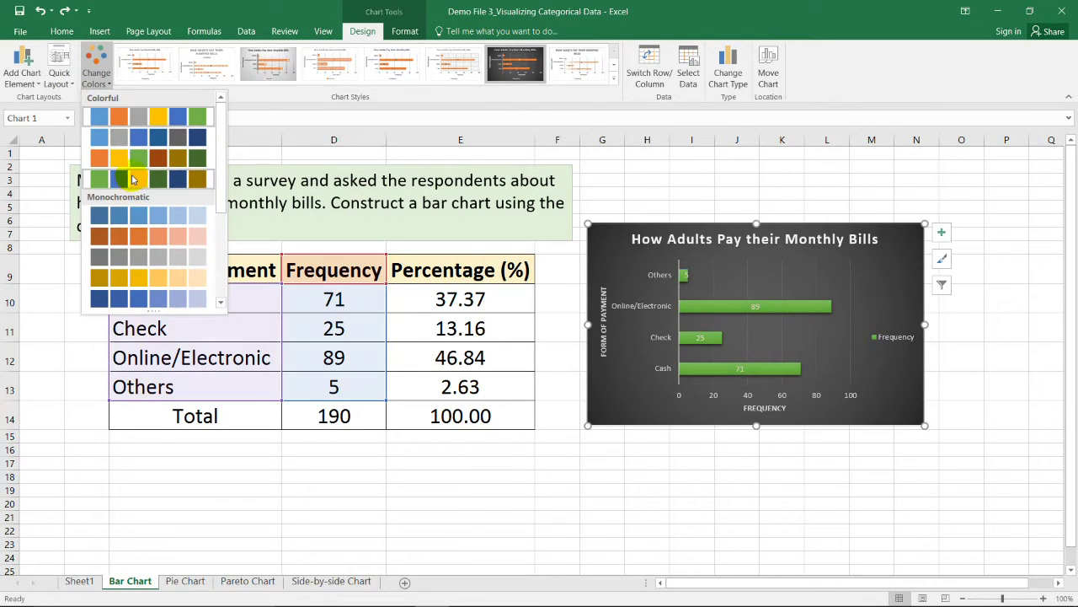
{"action": "left_click", "coordinate": [133, 178]}
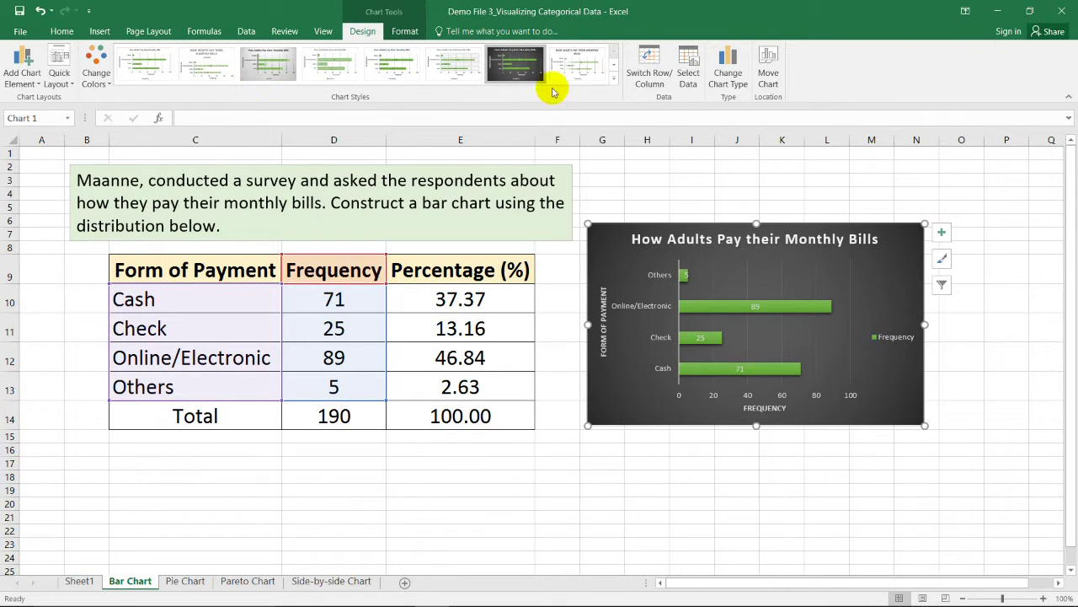
Step: Change the chart type to Clustered Column and enlarge it down and to the right
{"action": "left_click", "coordinate": [735, 83]}
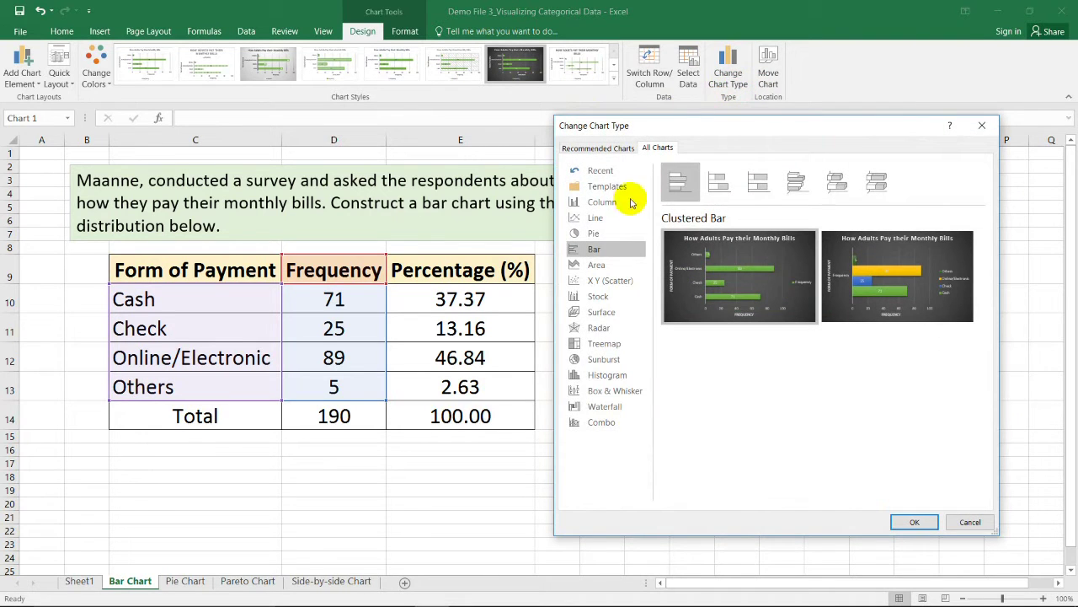
{"action": "left_click", "coordinate": [614, 206]}
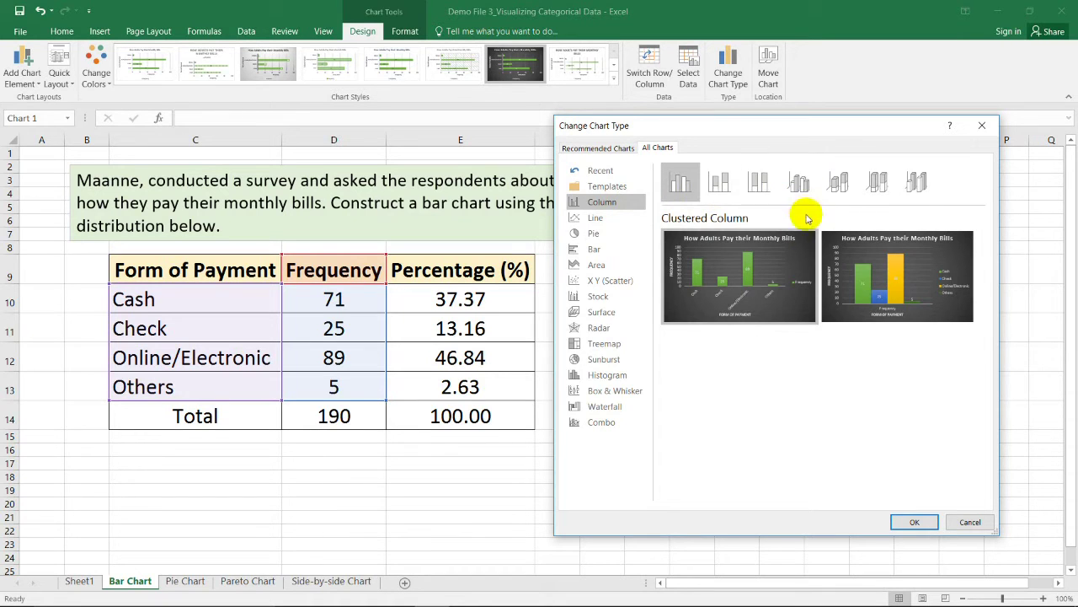
{"action": "mouse_move", "coordinate": [773, 256]}
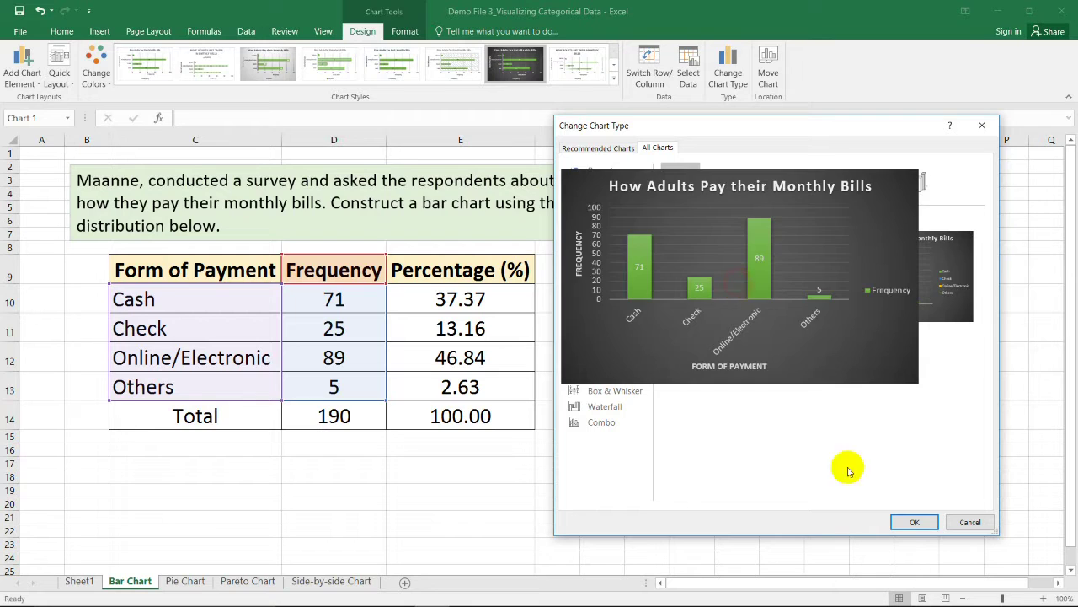
{"action": "left_click", "coordinate": [913, 523]}
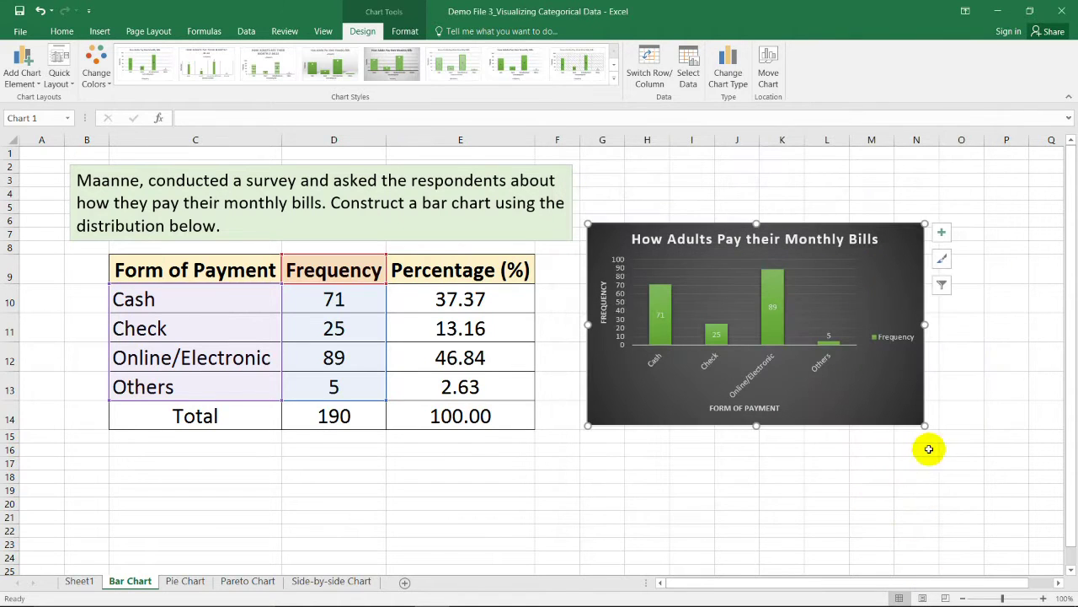
{"action": "left_click_drag", "start_coordinate": [924, 428], "coordinate": [995, 481]}
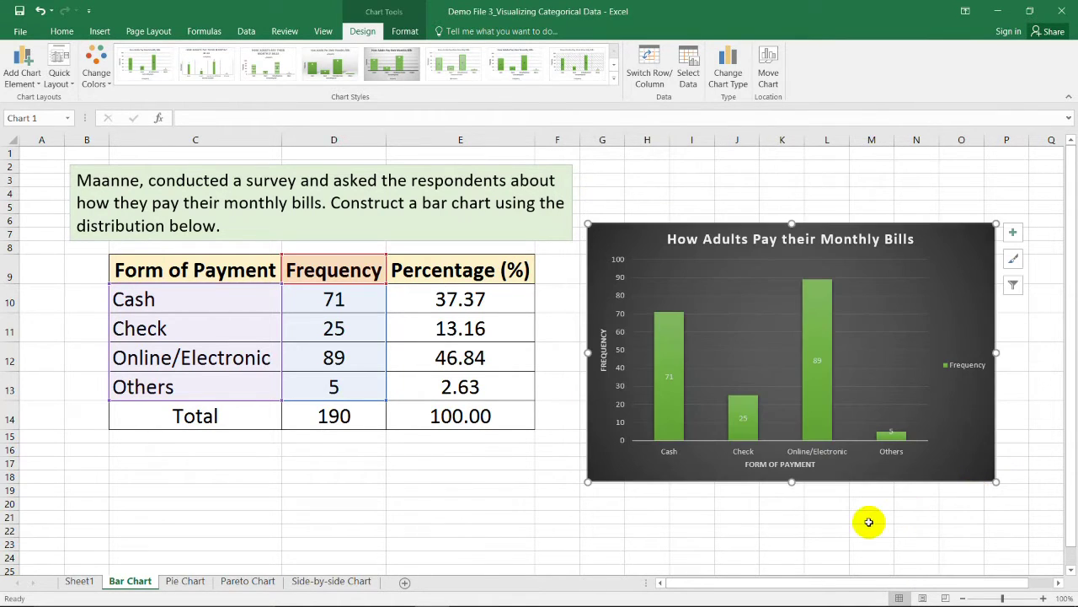
{"action": "left_click", "coordinate": [460, 503]}
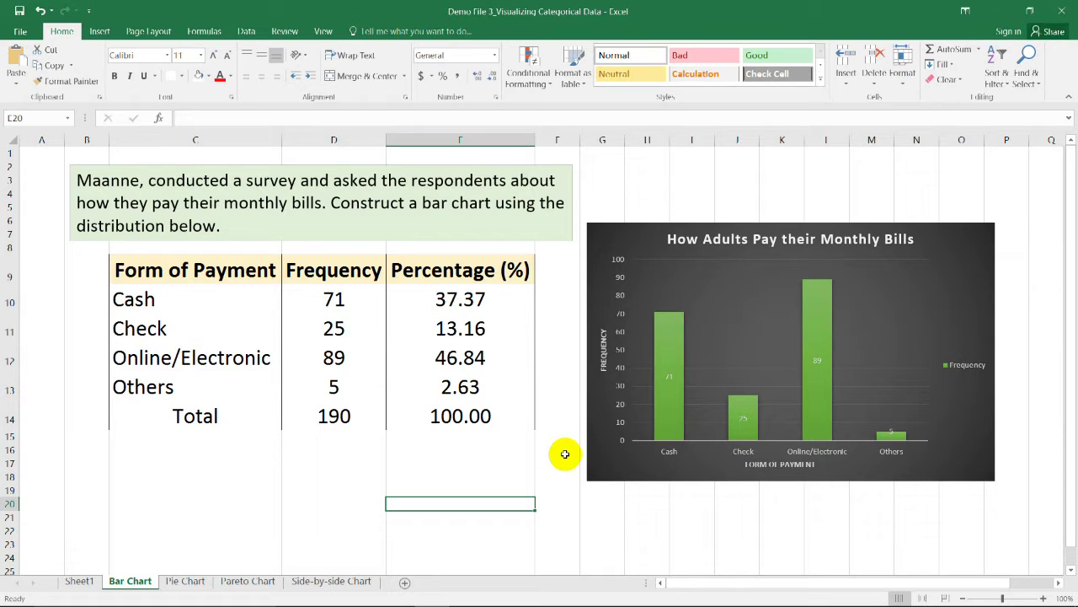
Step: Select C9:C13 with E9:E13 and insert a recommended Clustered Column chart of percentages
{"action": "left_click", "coordinate": [509, 469]}
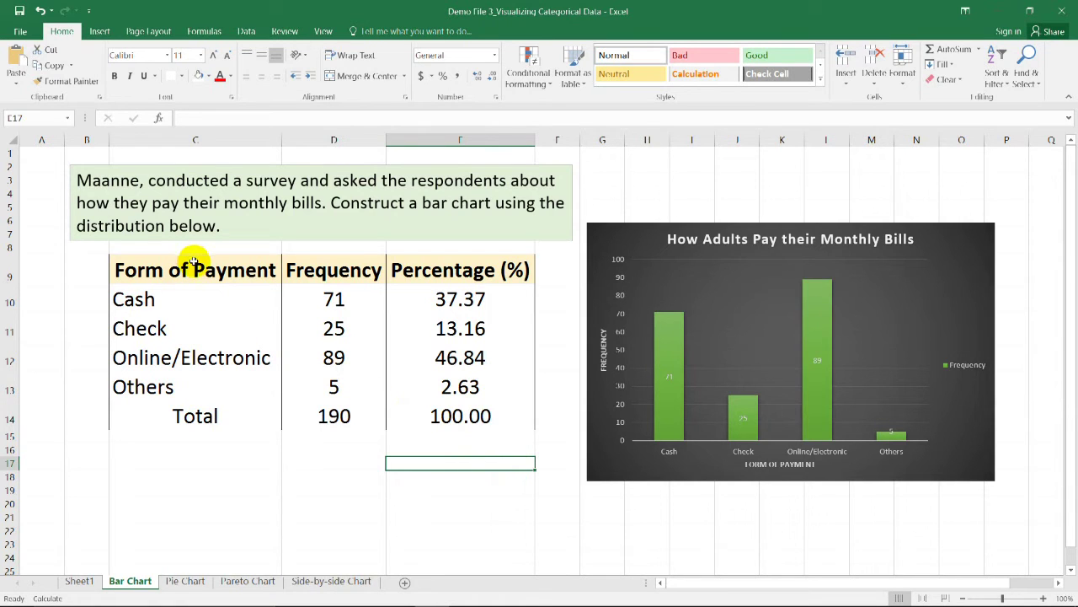
{"action": "left_click_drag", "start_coordinate": [193, 259], "coordinate": [193, 383]}
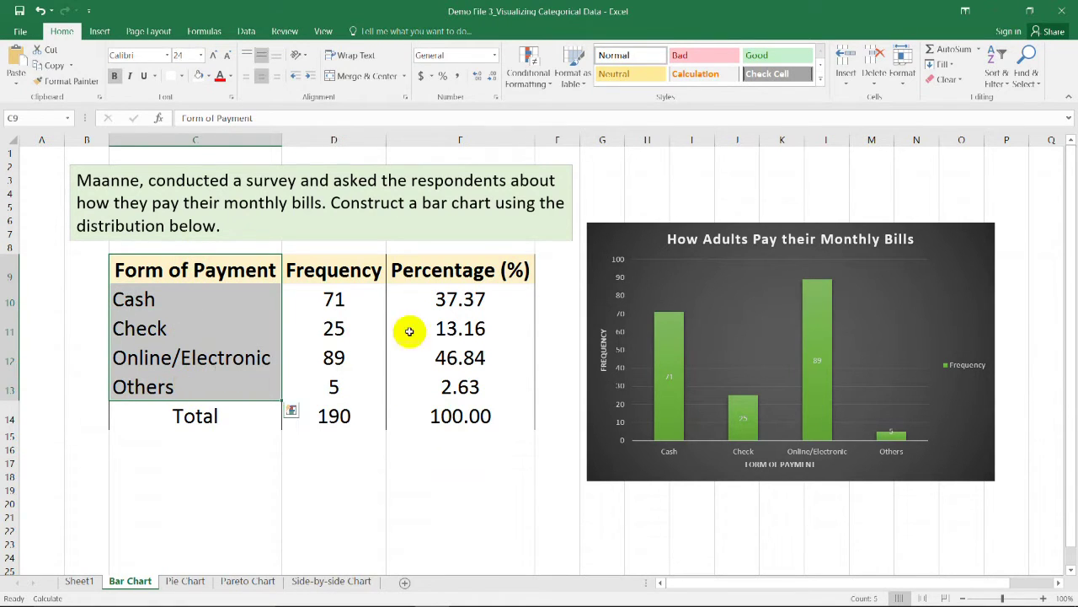
{"action": "left_click_drag", "start_coordinate": [409, 331], "coordinate": [461, 387]}
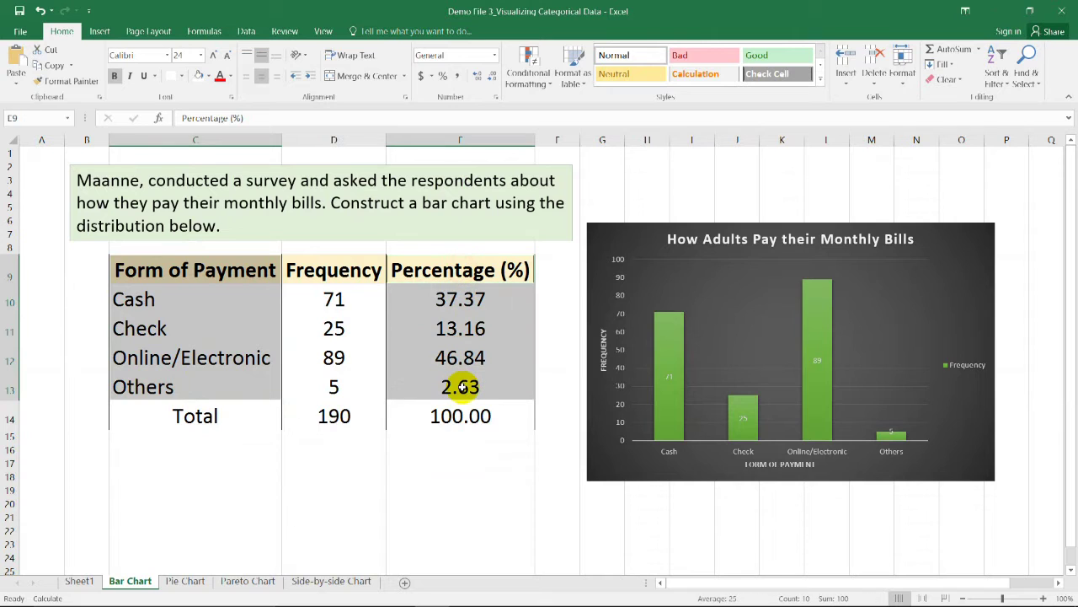
{"action": "left_click", "coordinate": [107, 32]}
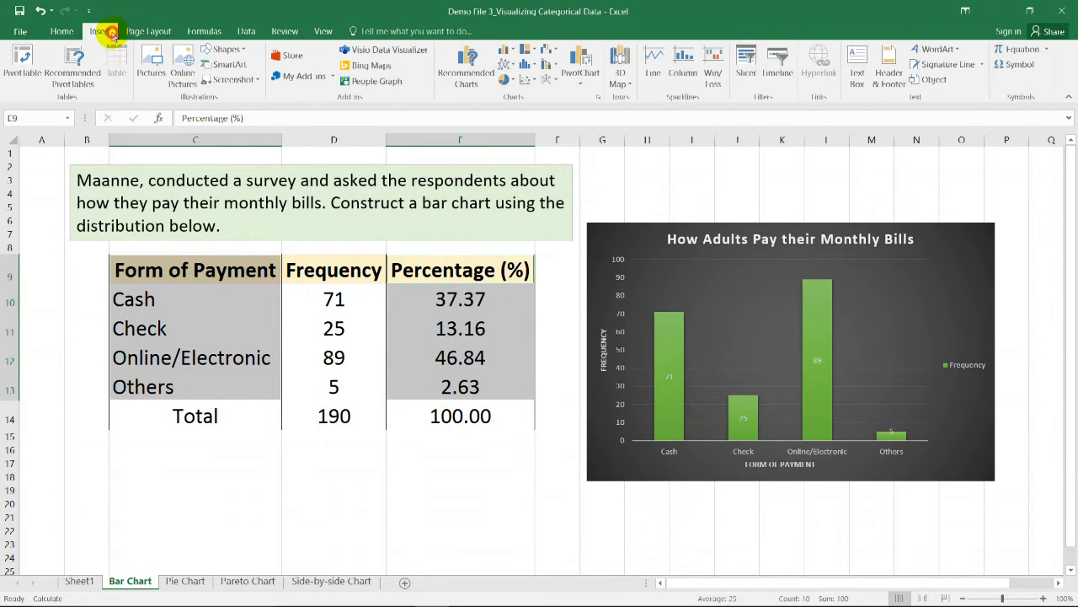
{"action": "left_click", "coordinate": [466, 84]}
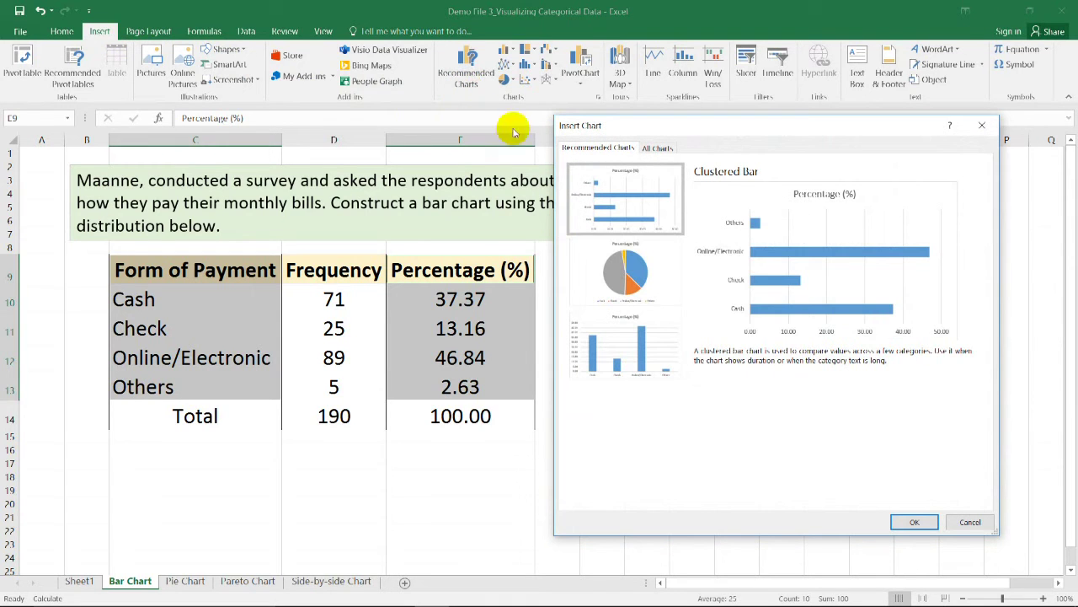
{"action": "left_click", "coordinate": [646, 352]}
{"action": "left_click", "coordinate": [911, 523]}
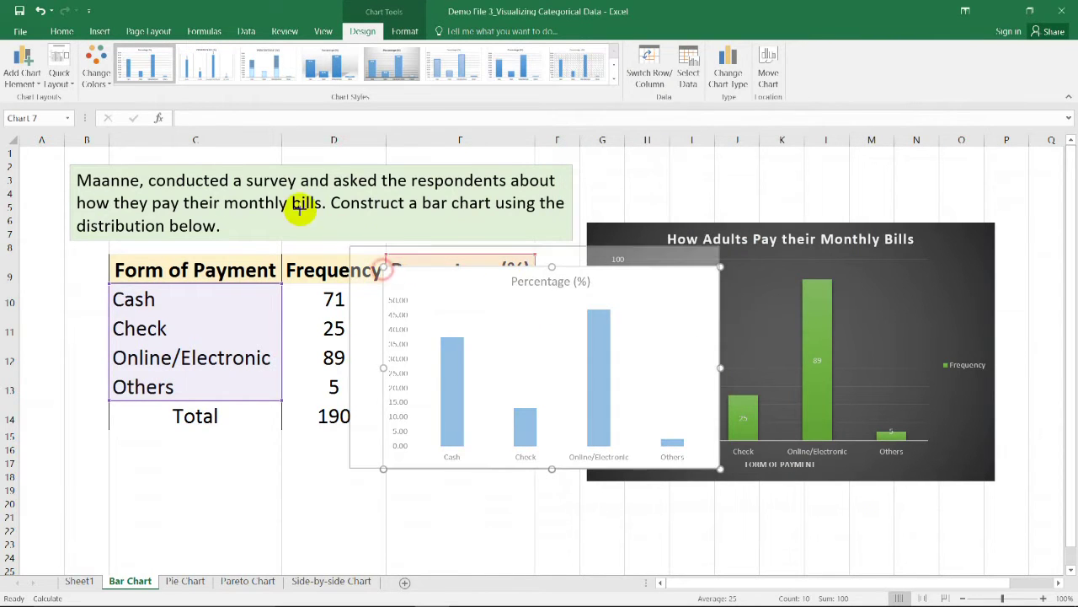
Step: Enlarge the Percentage (%) chart, move it right of the table, then go to the Pie Chart sheet
{"action": "left_click_drag", "start_coordinate": [299, 209], "coordinate": [249, 186]}
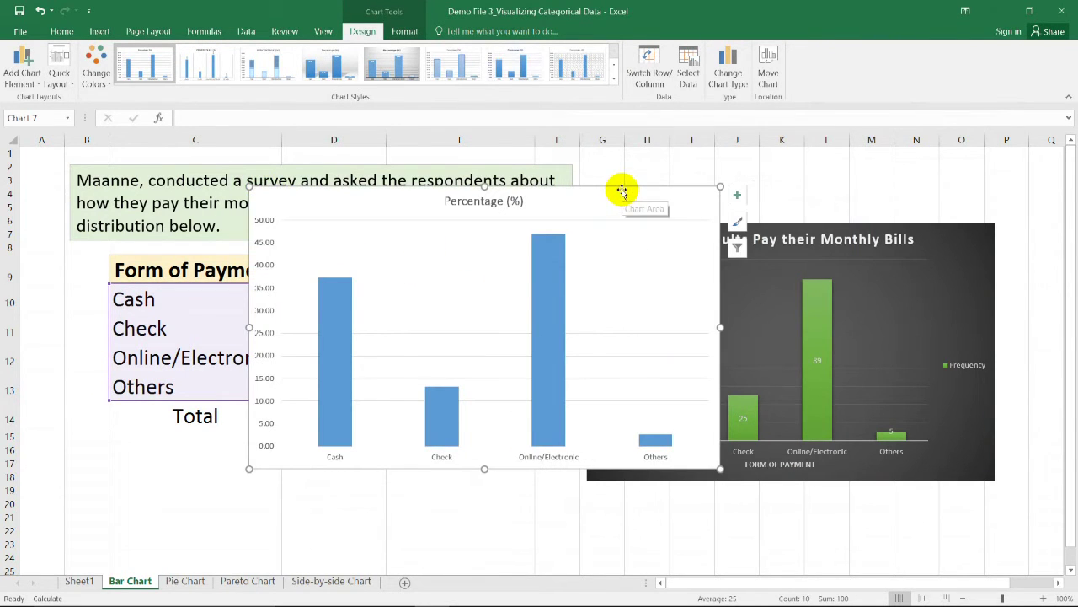
{"action": "left_click_drag", "start_coordinate": [622, 192], "coordinate": [839, 189]}
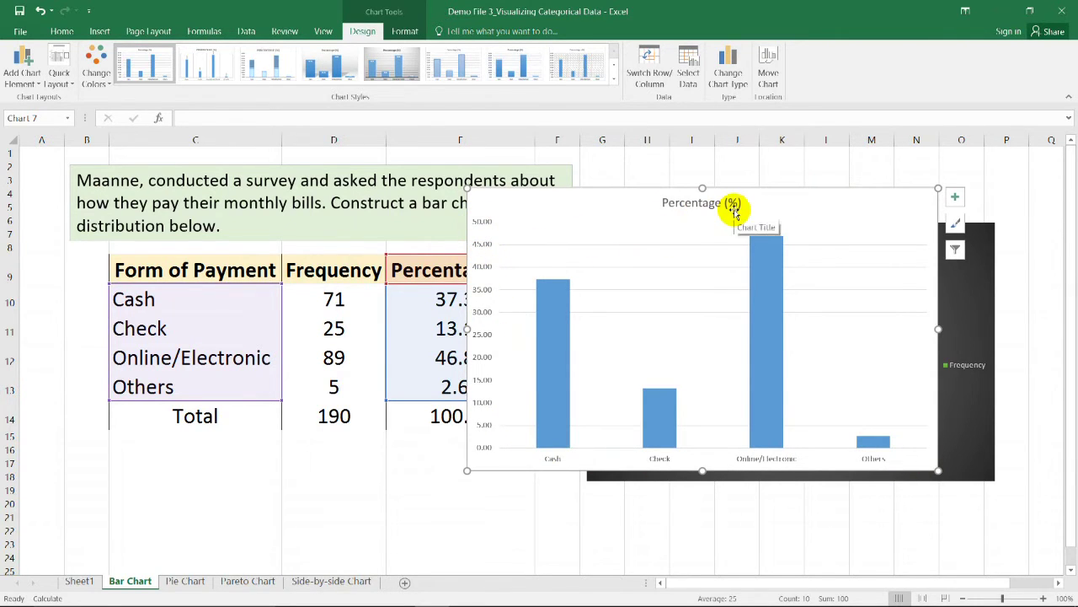
{"action": "mouse_move", "coordinate": [765, 309]}
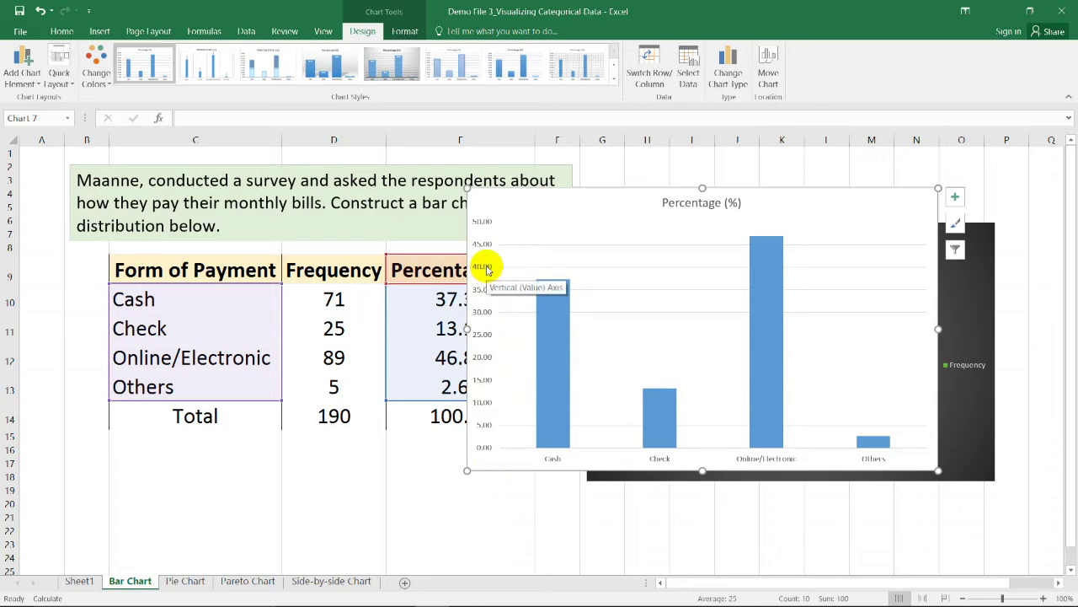
{"action": "key", "text": "Escape"}
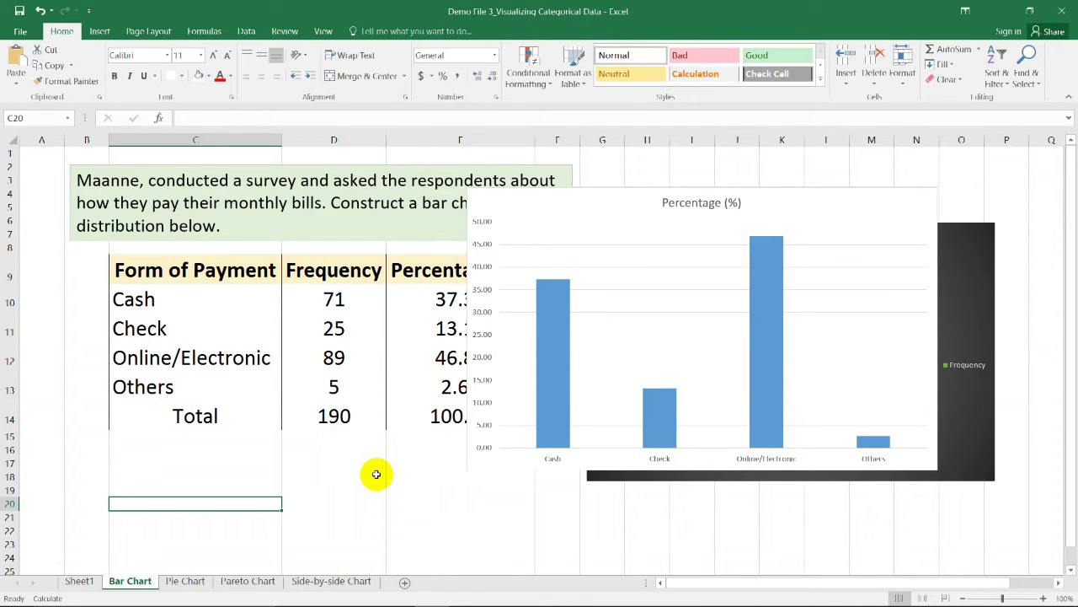
{"action": "left_click", "coordinate": [190, 582]}
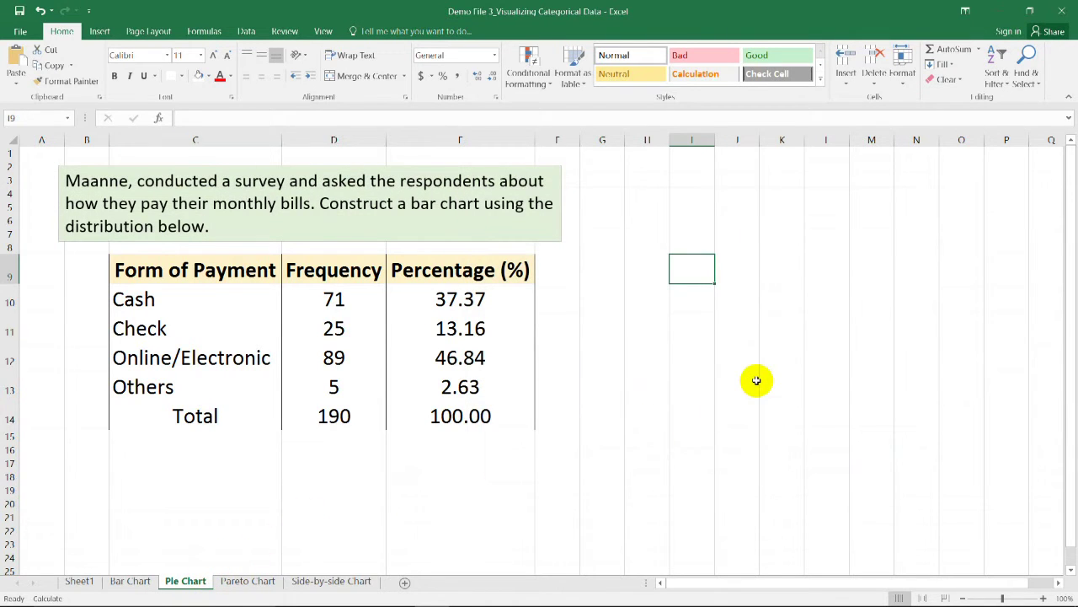
Step: Select C9:C13 and E9:E13, insert a 3-D pie chart, and place it right of the table
{"action": "left_click_drag", "start_coordinate": [173, 267], "coordinate": [172, 381]}
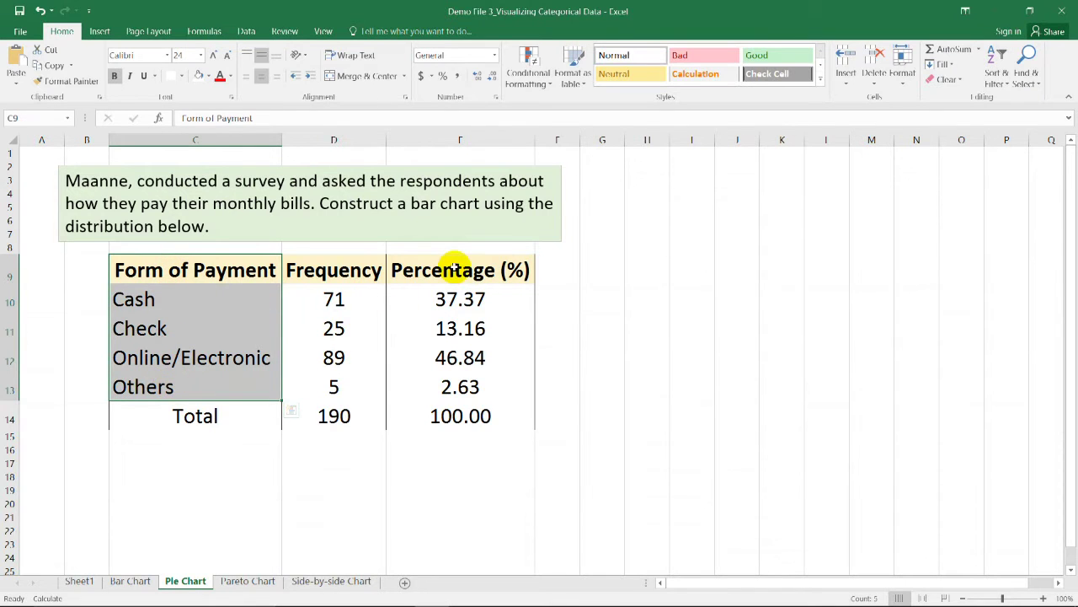
{"action": "left_click_drag", "start_coordinate": [449, 269], "coordinate": [458, 387], "text": "ctrl"}
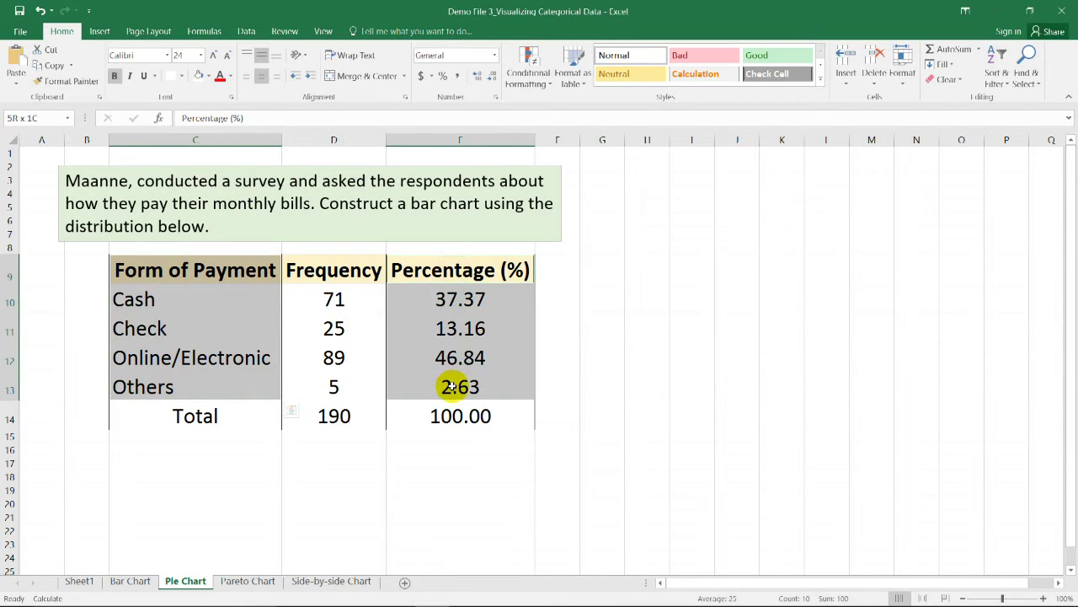
{"action": "left_click", "coordinate": [98, 30]}
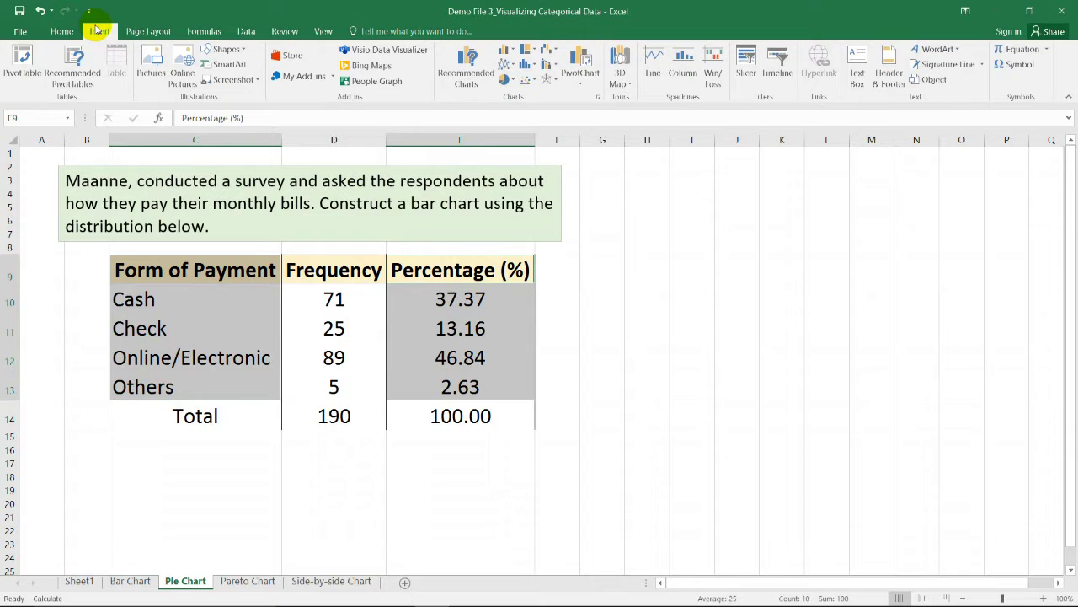
{"action": "left_click", "coordinate": [468, 85]}
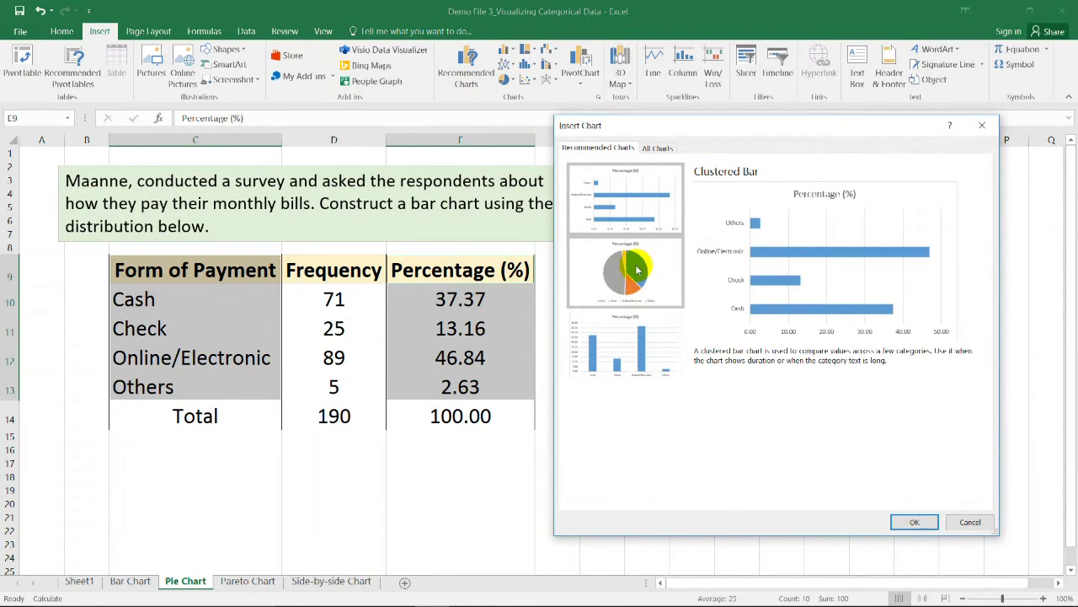
{"action": "left_click", "coordinate": [970, 522]}
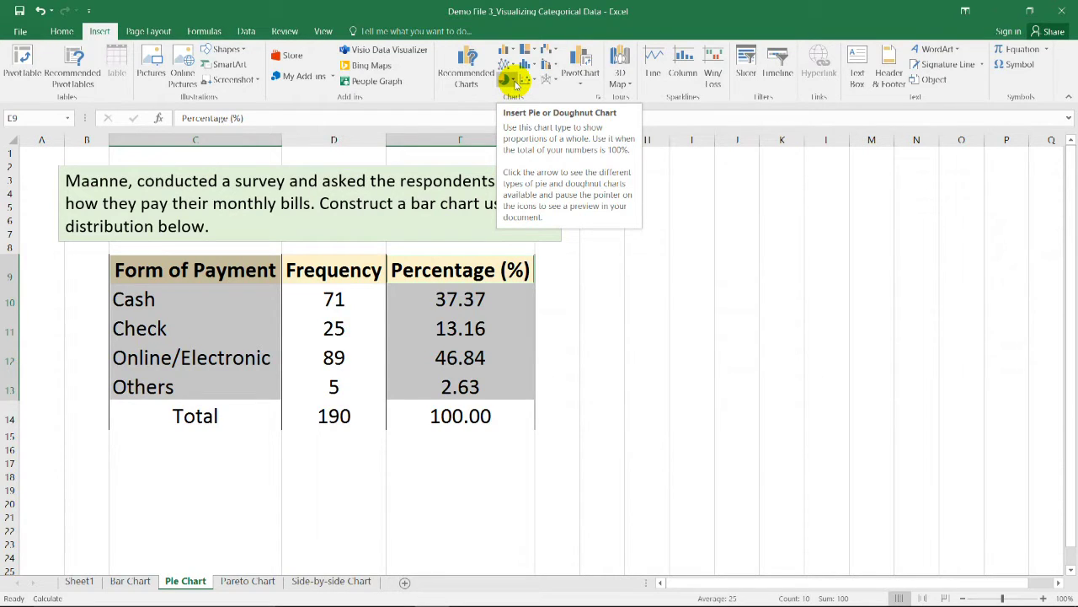
{"action": "left_click", "coordinate": [515, 84]}
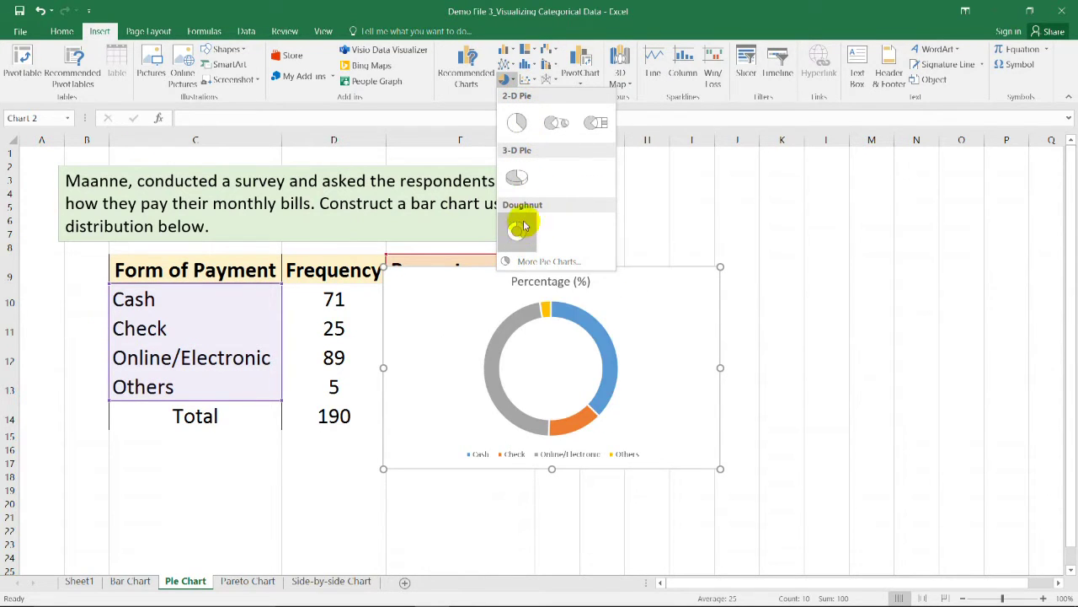
{"action": "left_click", "coordinate": [520, 182]}
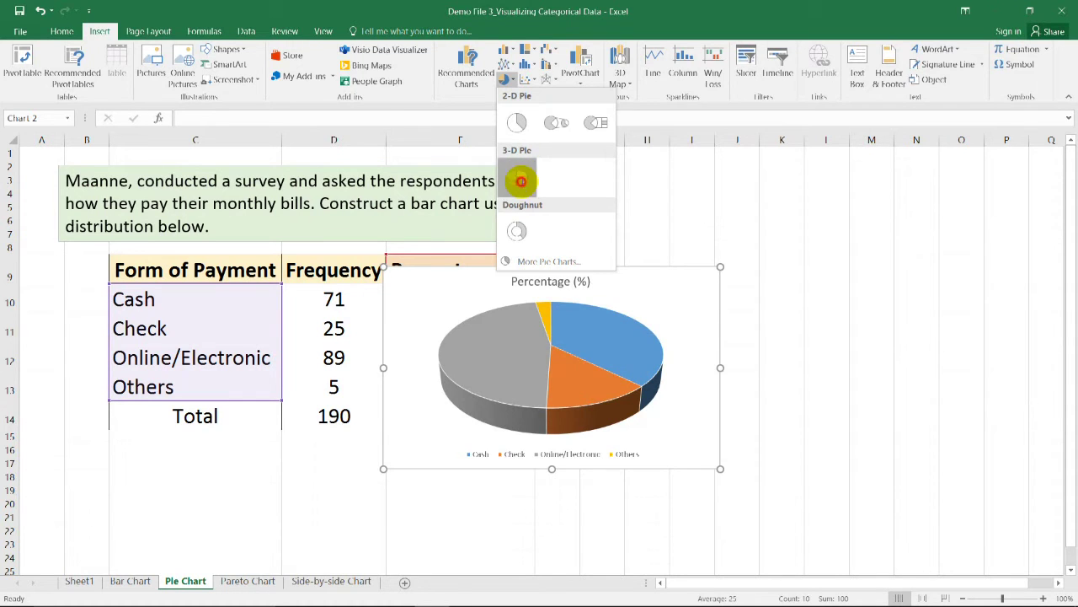
{"action": "left_click_drag", "start_coordinate": [642, 267], "coordinate": [872, 196]}
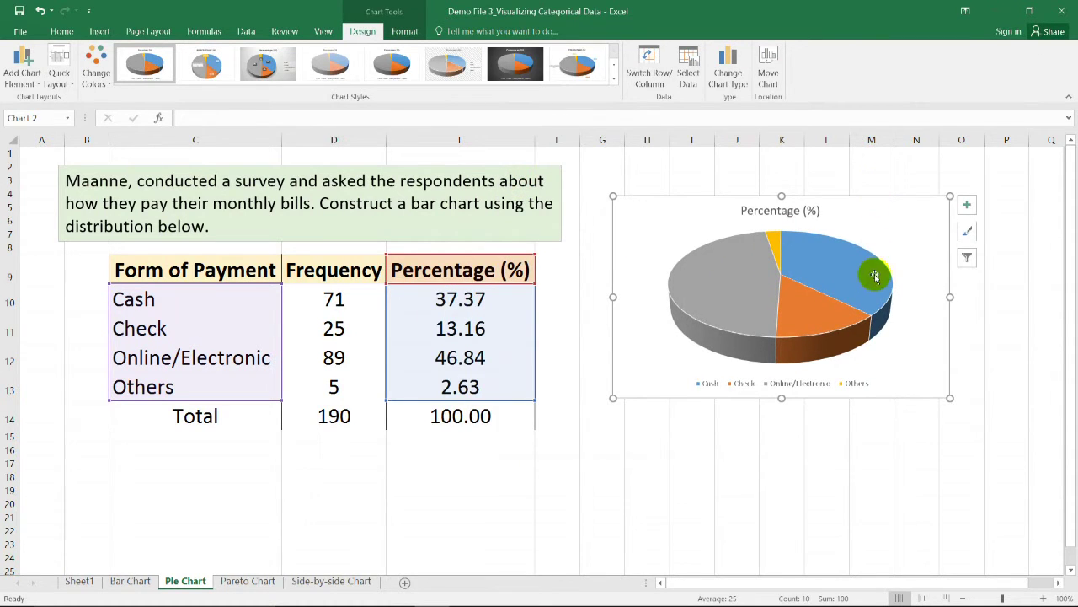
Step: Give the 3-D pie a bold-title chart style and a layout with percentage slice labels and a right legend
{"action": "left_click", "coordinate": [616, 87]}
{"action": "left_click", "coordinate": [207, 103]}
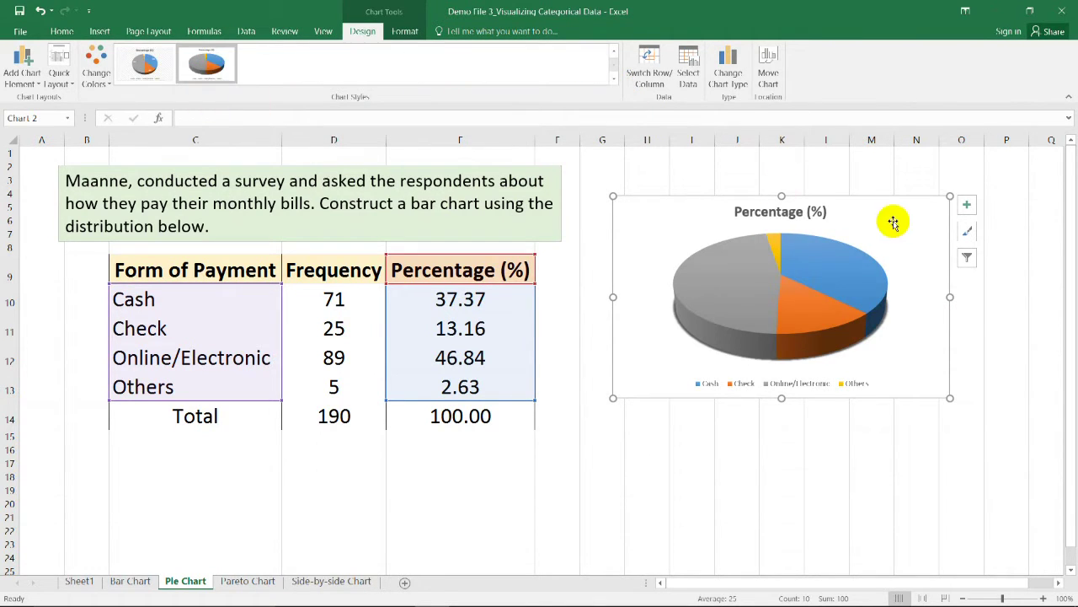
{"action": "left_click", "coordinate": [59, 78]}
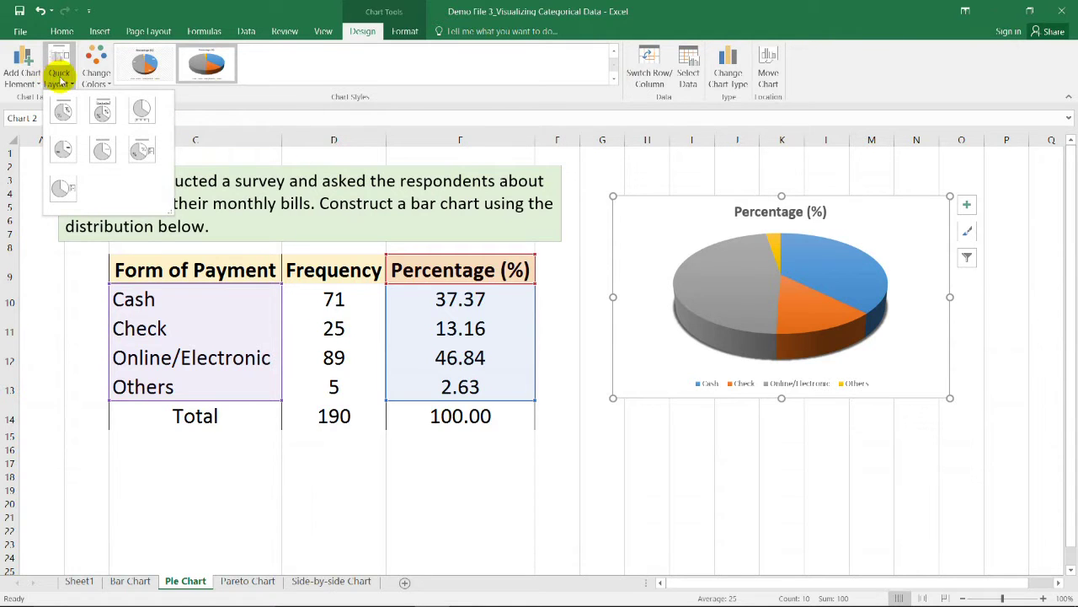
{"action": "left_click", "coordinate": [139, 149]}
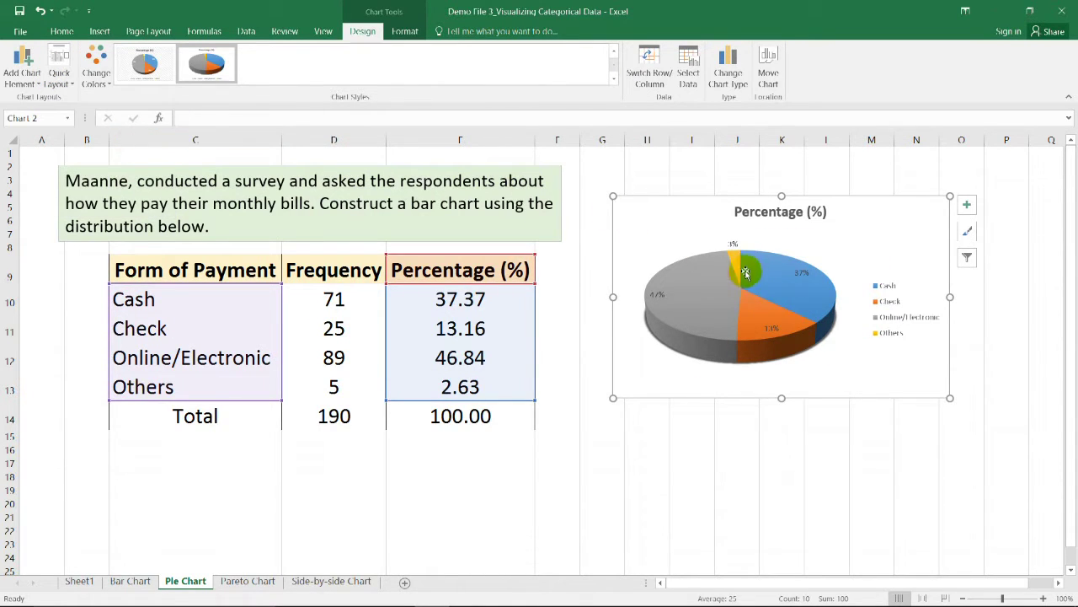
{"action": "mouse_move", "coordinate": [772, 247]}
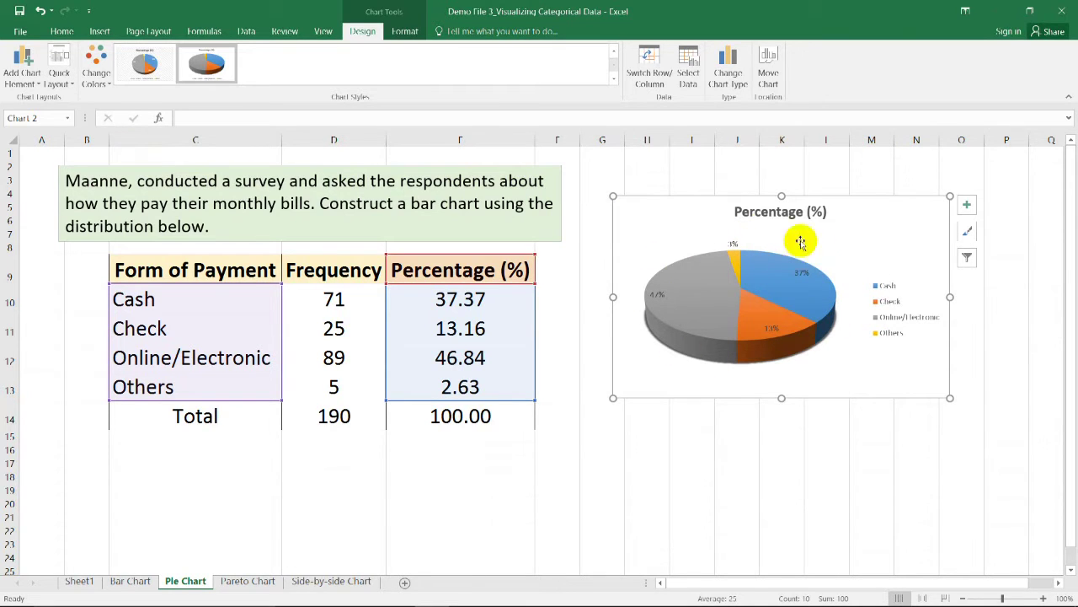
{"action": "key", "text": "Escape"}
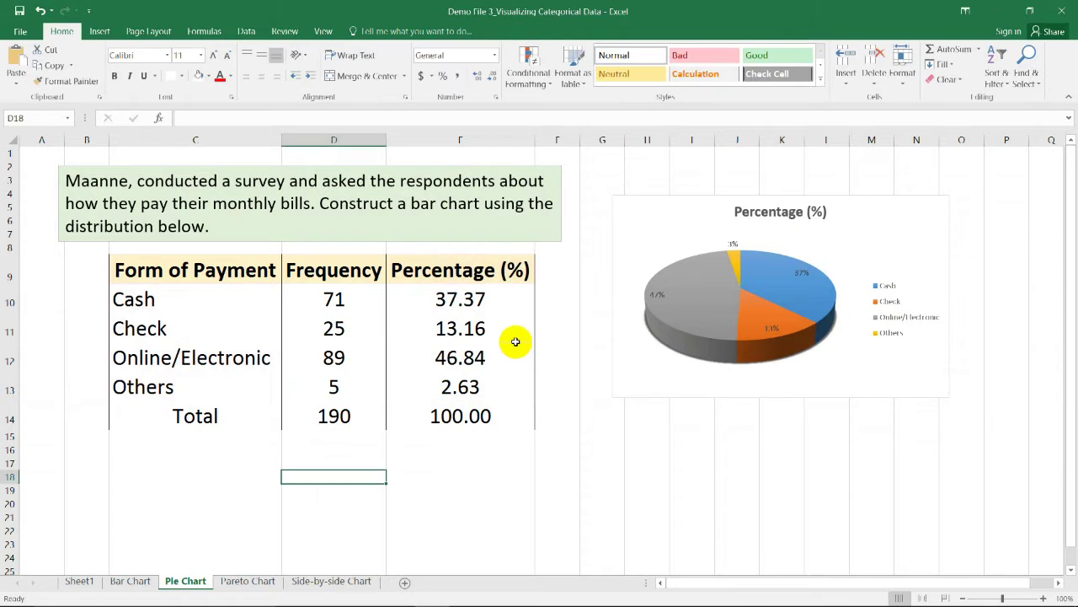
Step: Switch to the Pareto Chart sheet and select the causes with their frequencies
{"action": "left_click", "coordinate": [261, 581]}
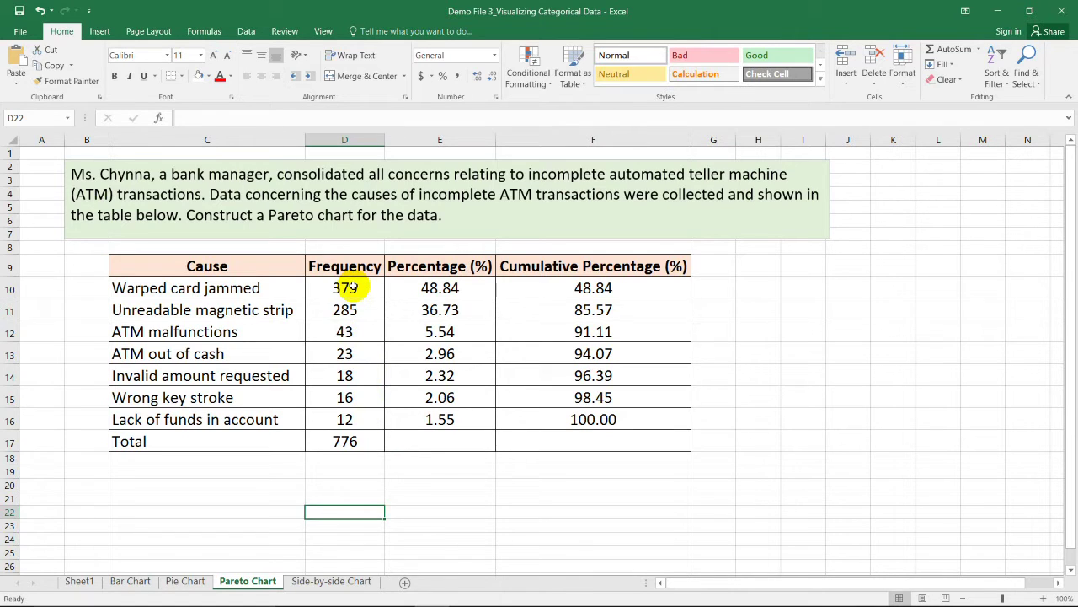
{"action": "left_click_drag", "start_coordinate": [353, 287], "coordinate": [241, 418]}
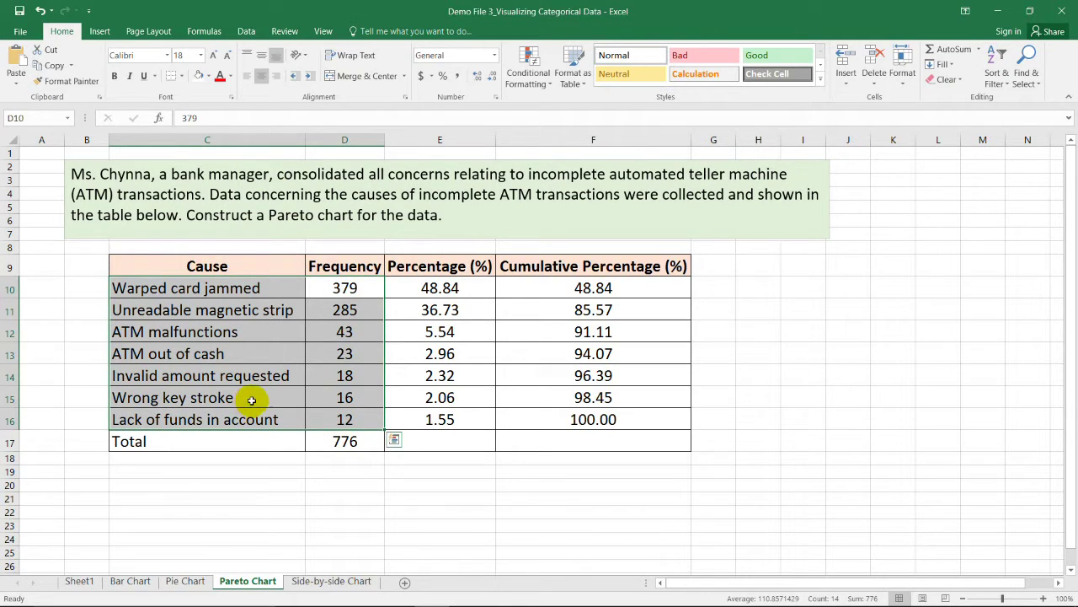
{"action": "left_click", "coordinate": [1000, 79]}
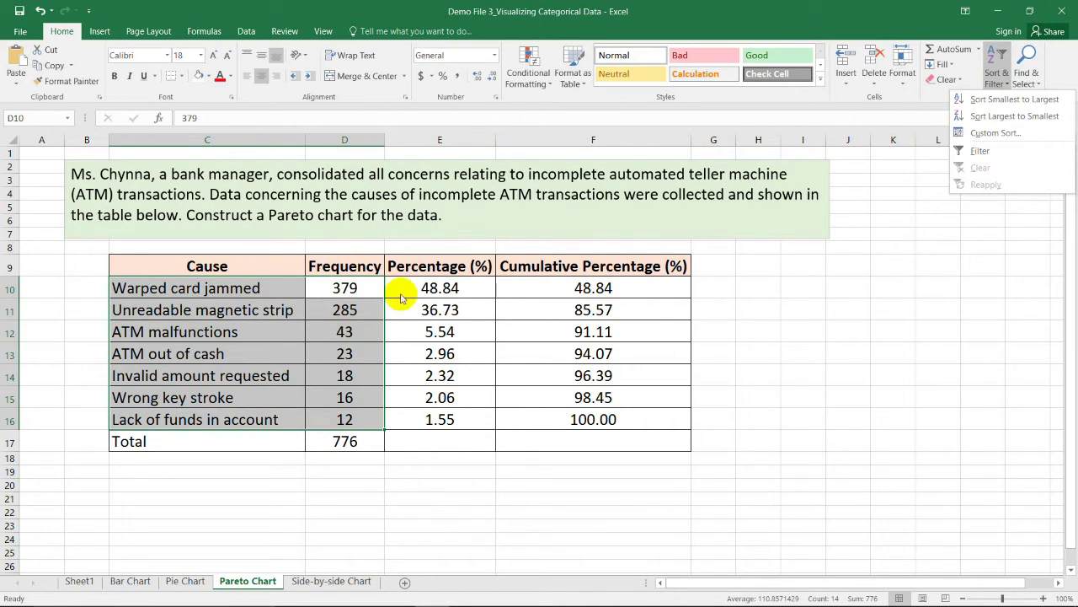
{"action": "left_click", "coordinate": [852, 400]}
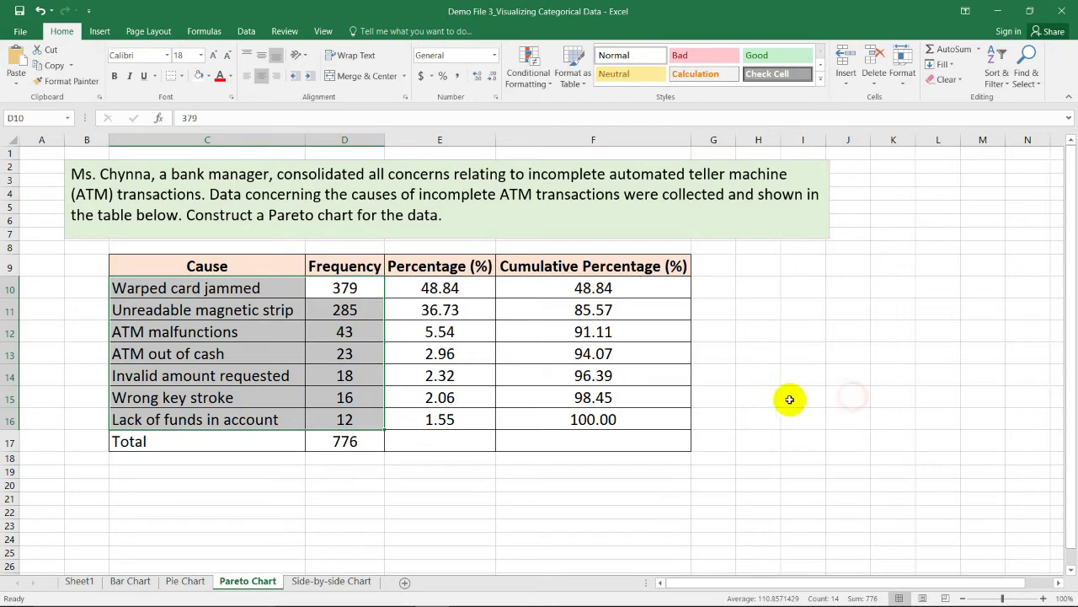
{"action": "left_click_drag", "start_coordinate": [595, 287], "coordinate": [598, 419]}
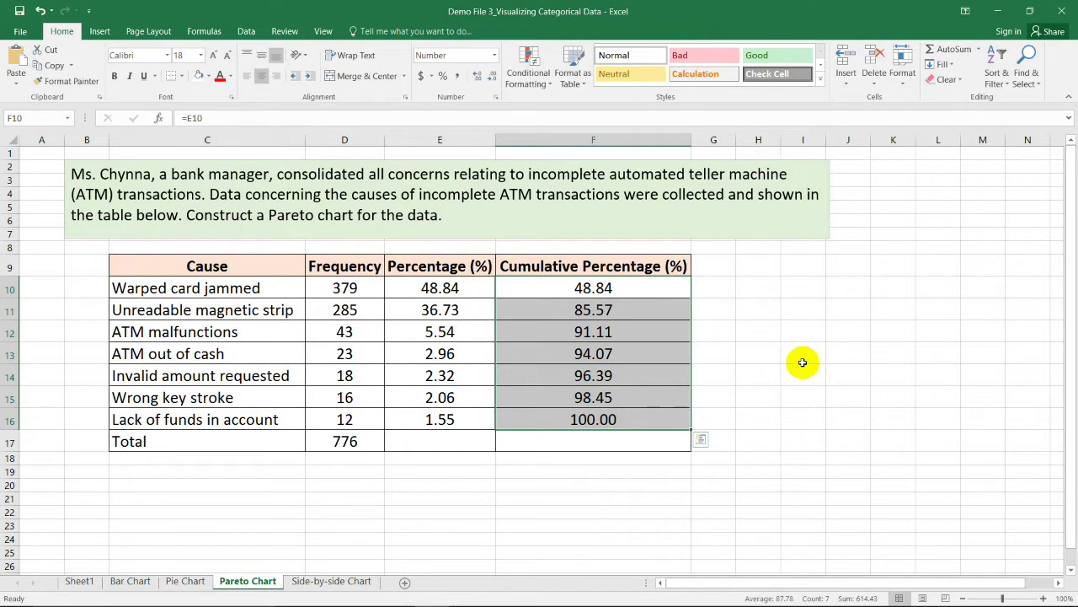
{"action": "left_click_drag", "start_coordinate": [171, 271], "coordinate": [335, 416]}
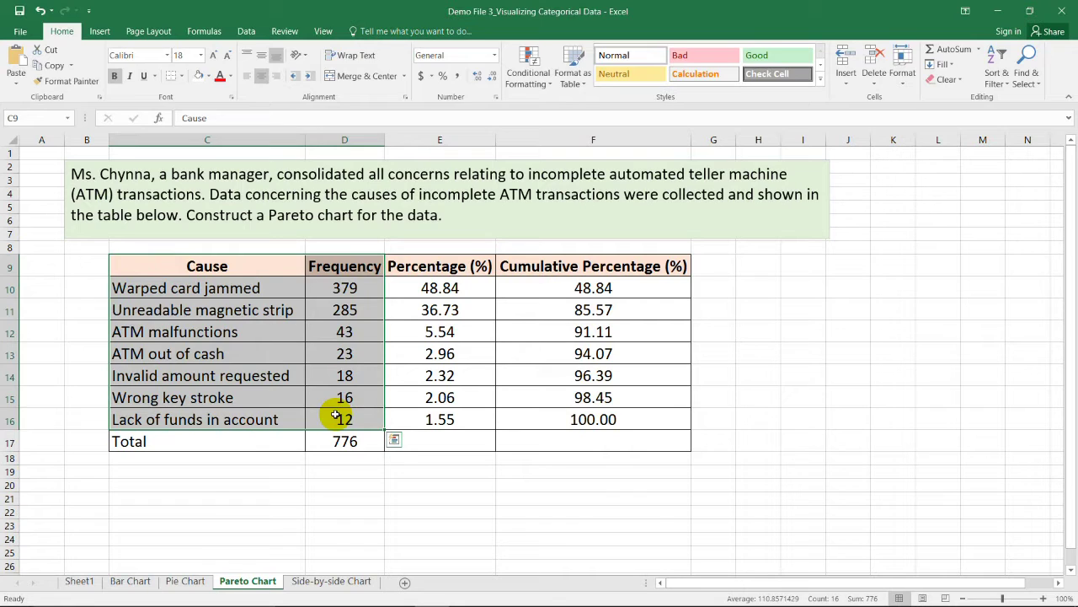
{"action": "left_click", "coordinate": [476, 494]}
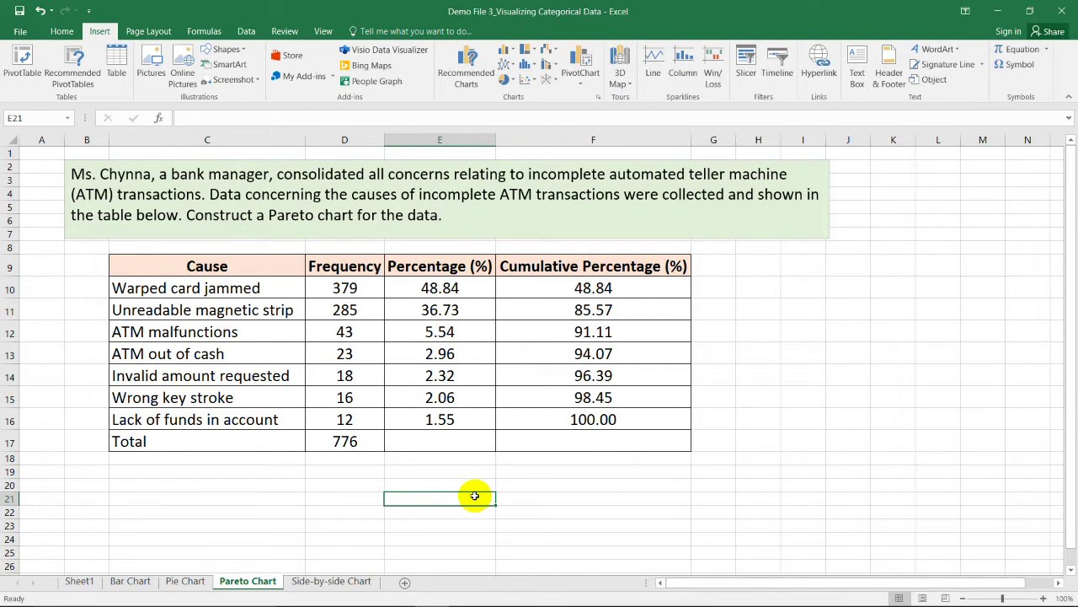
Step: Select the Cause and Frequency columns (C9:D16) and insert the Pareto chart from Recommended Charts
{"action": "left_click_drag", "start_coordinate": [206, 266], "coordinate": [332, 416]}
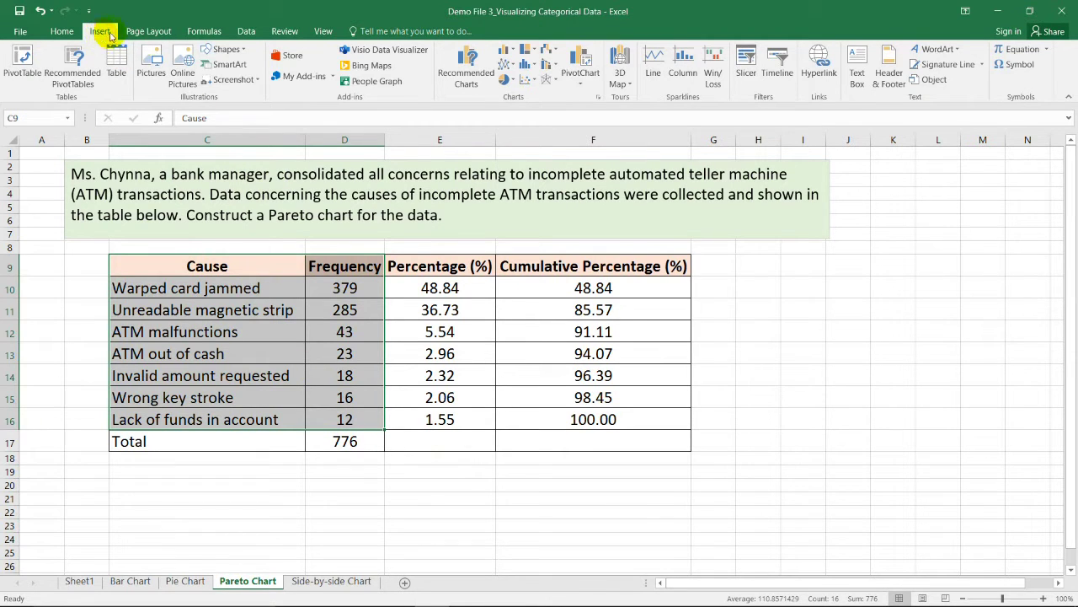
{"action": "left_click", "coordinate": [466, 69]}
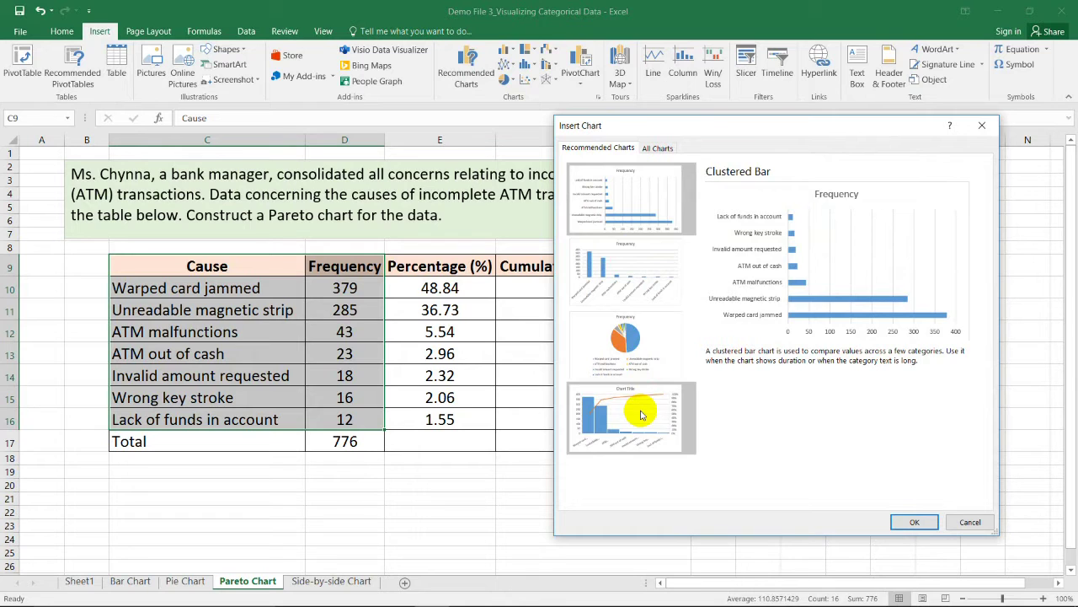
{"action": "left_click", "coordinate": [640, 414]}
{"action": "left_click", "coordinate": [907, 516]}
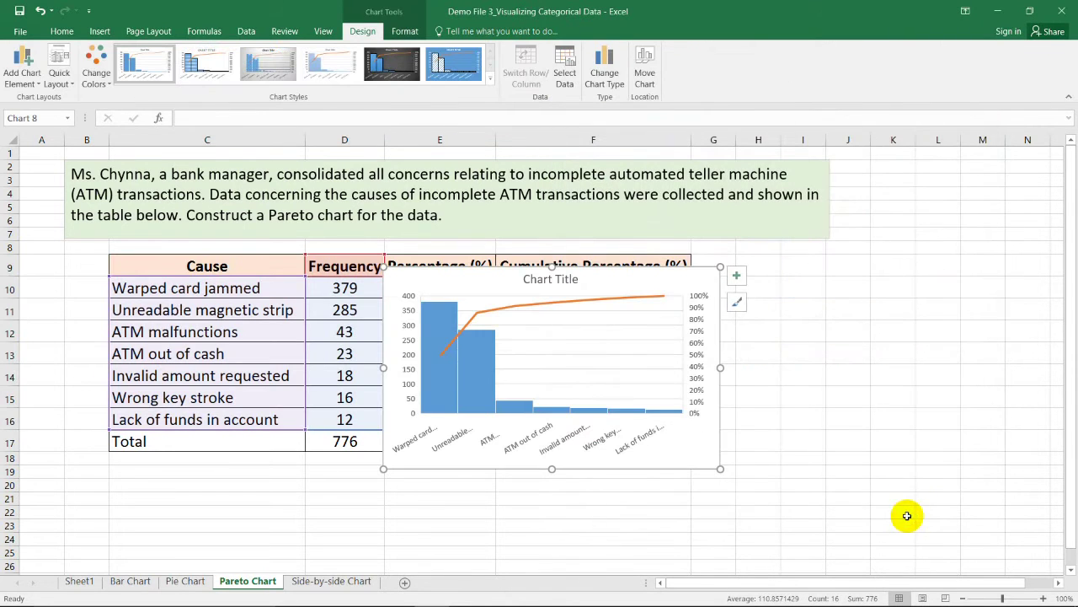
Step: Enlarge the Pareto chart and shift it left over columns A–E
{"action": "left_click_drag", "start_coordinate": [719, 467], "coordinate": [840, 507]}
{"action": "left_click_drag", "start_coordinate": [761, 265], "coordinate": [756, 286]}
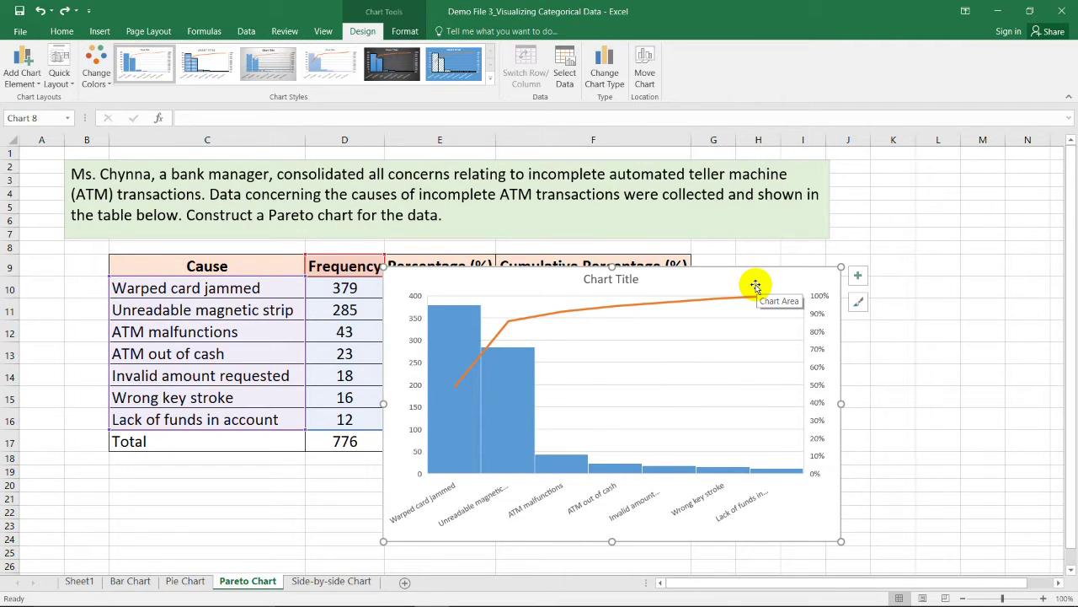
{"action": "left_click_drag", "start_coordinate": [755, 286], "coordinate": [411, 159]}
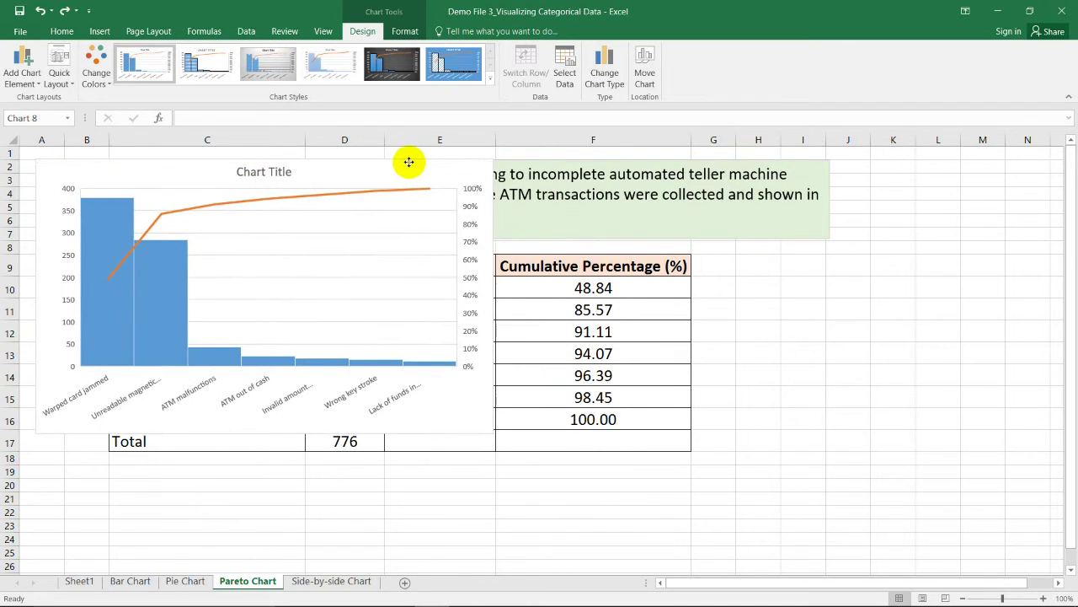
{"action": "left_click", "coordinate": [603, 290]}
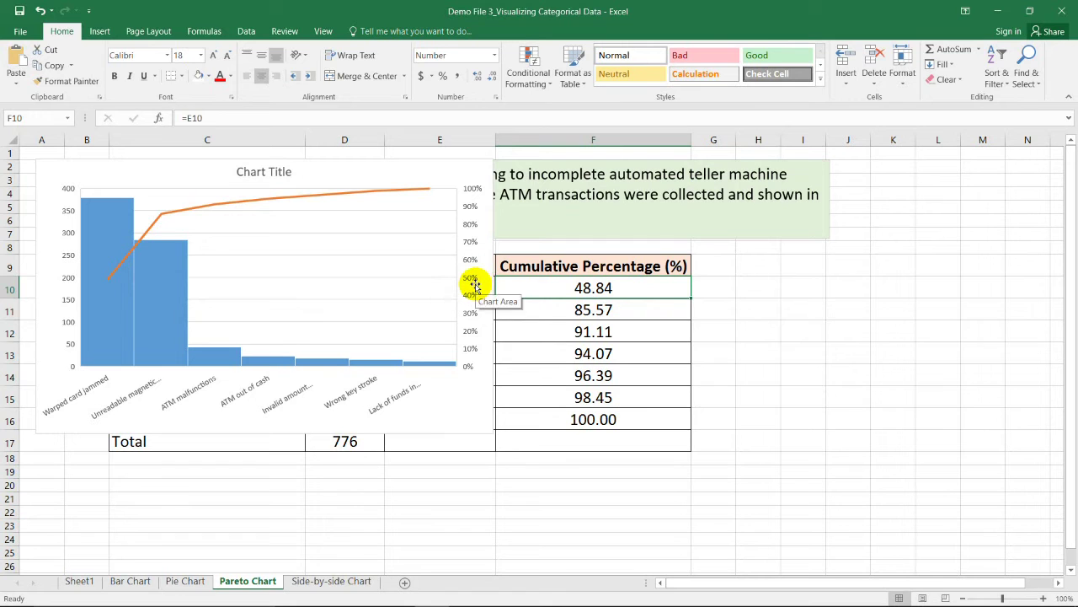
Step: Reposition the Pareto chart beside the frequency table and deselect it
{"action": "left_click_drag", "start_coordinate": [366, 166], "coordinate": [760, 357]}
{"action": "left_click", "coordinate": [552, 286]}
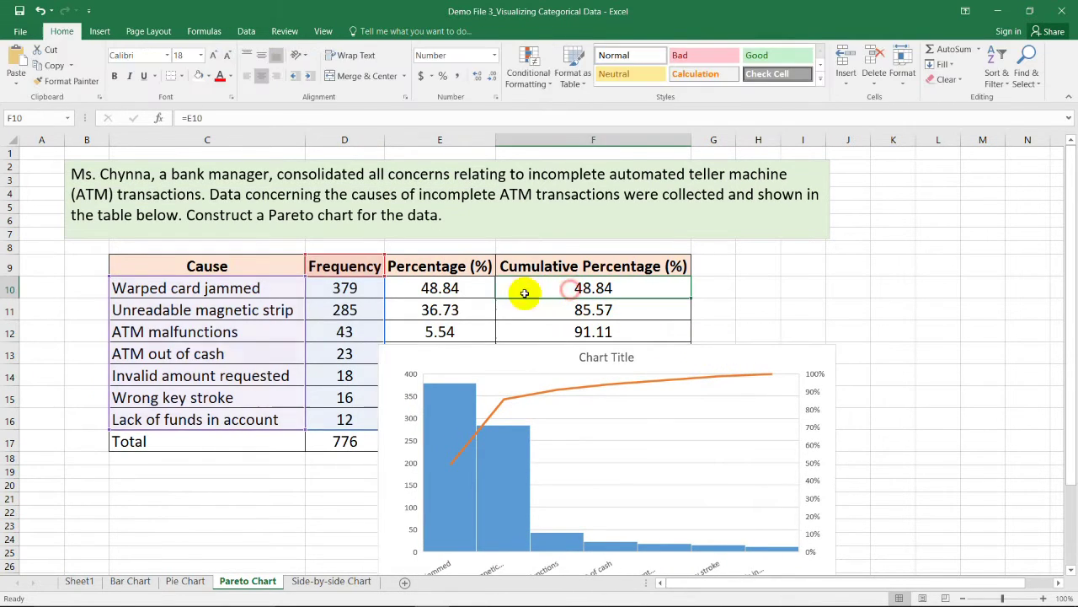
{"action": "left_click", "coordinate": [357, 288]}
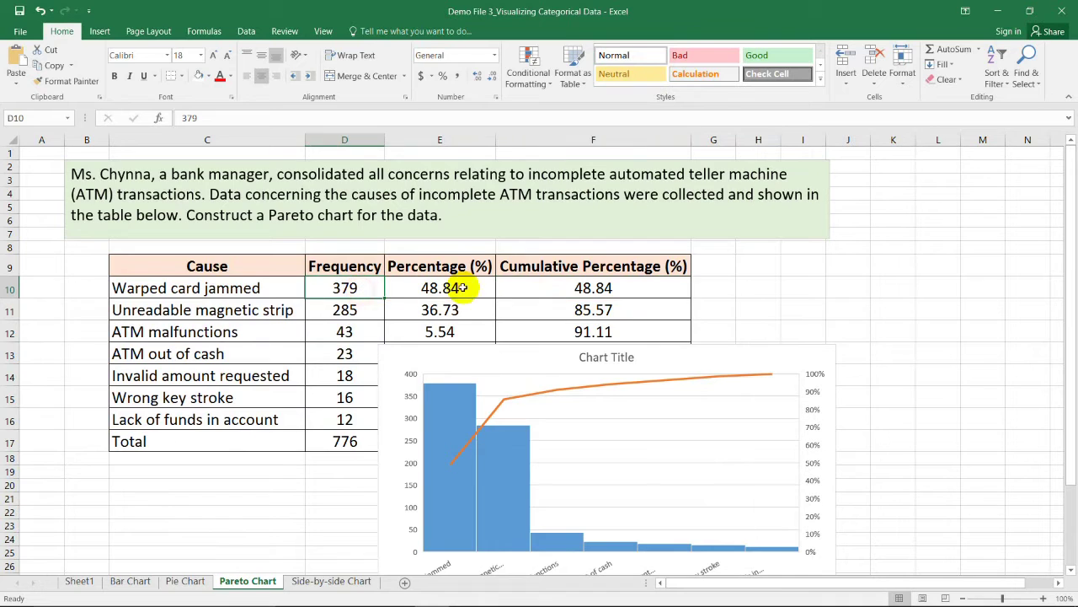
{"action": "left_click", "coordinate": [615, 288]}
{"action": "left_click", "coordinate": [354, 290]}
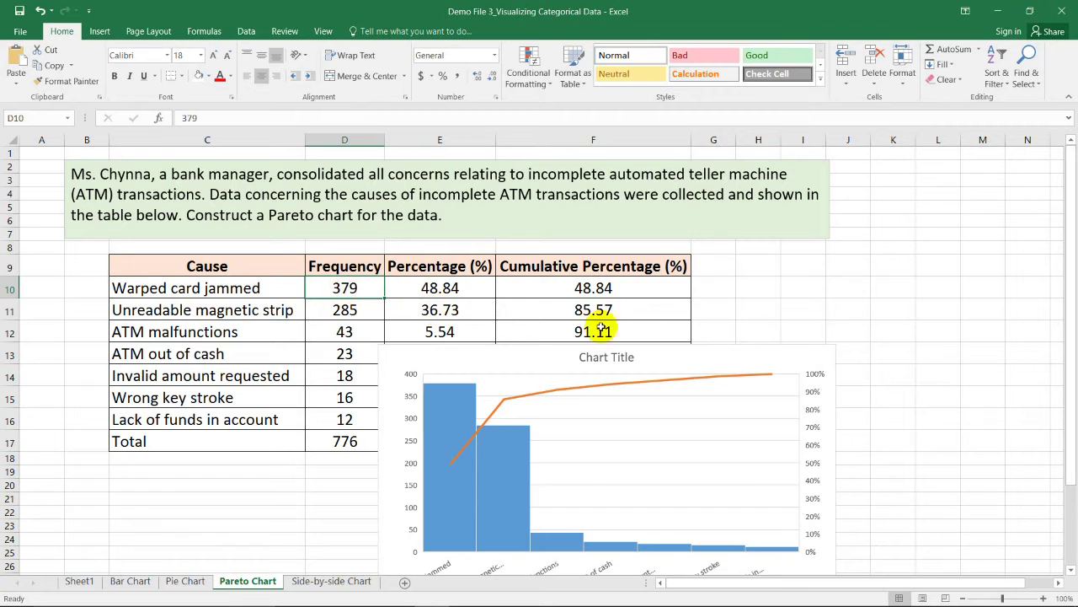
{"action": "left_click_drag", "start_coordinate": [700, 352], "coordinate": [761, 227]}
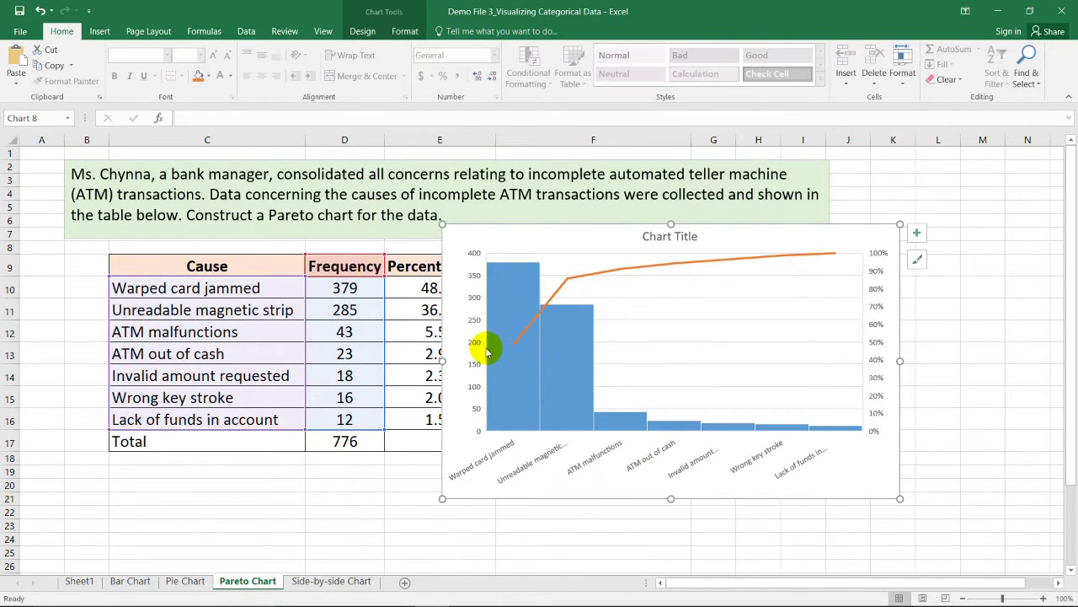
{"action": "mouse_move", "coordinate": [515, 303]}
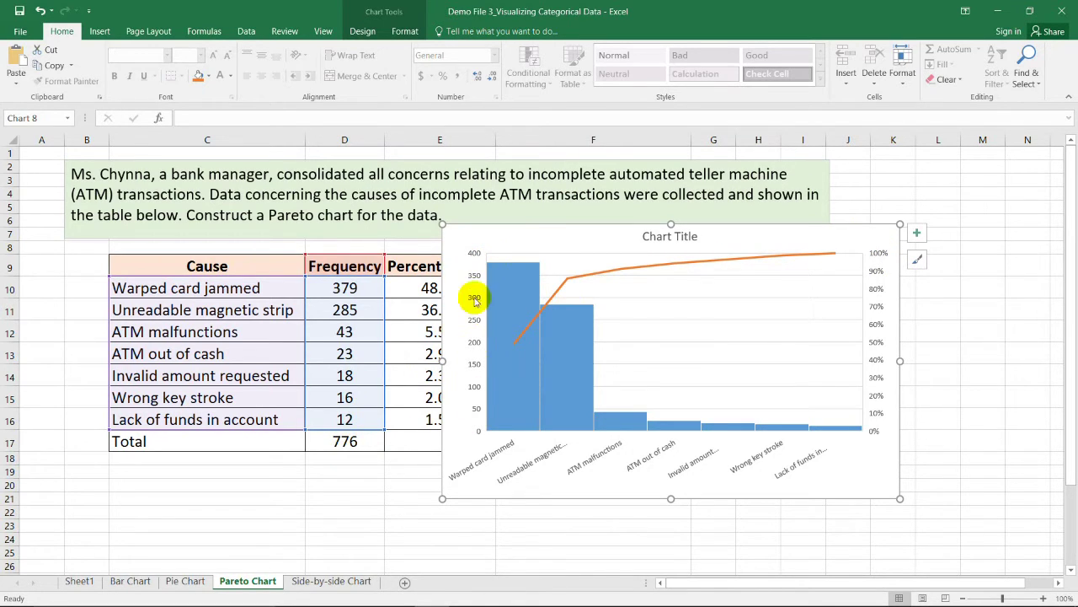
{"action": "key", "text": "Escape"}
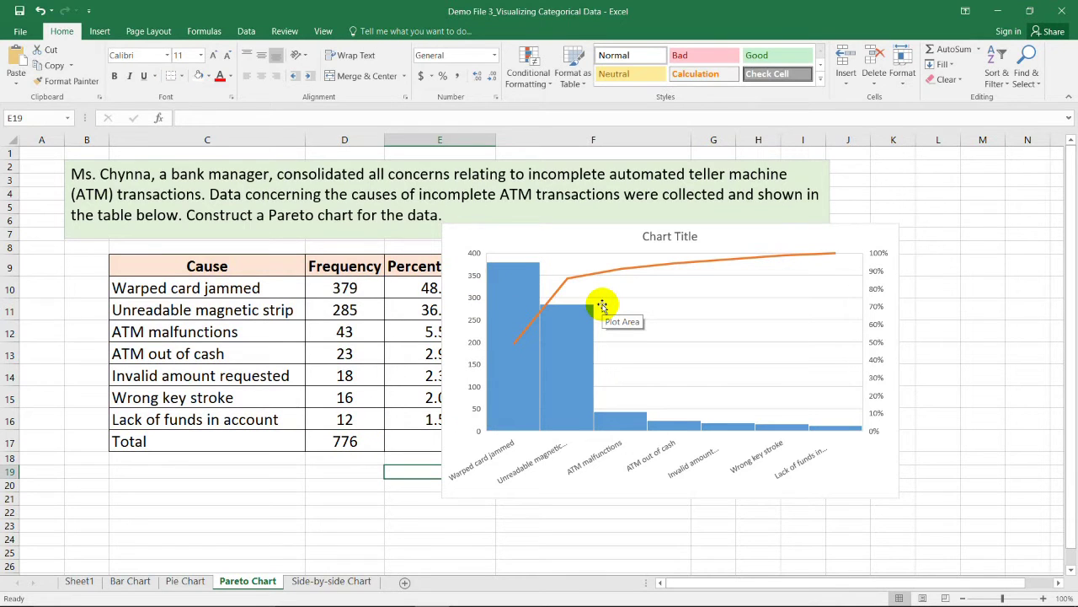
Step: Change the vertical value axis maximum bound from 400 to 776 in Format Axis
{"action": "left_click", "coordinate": [475, 259]}
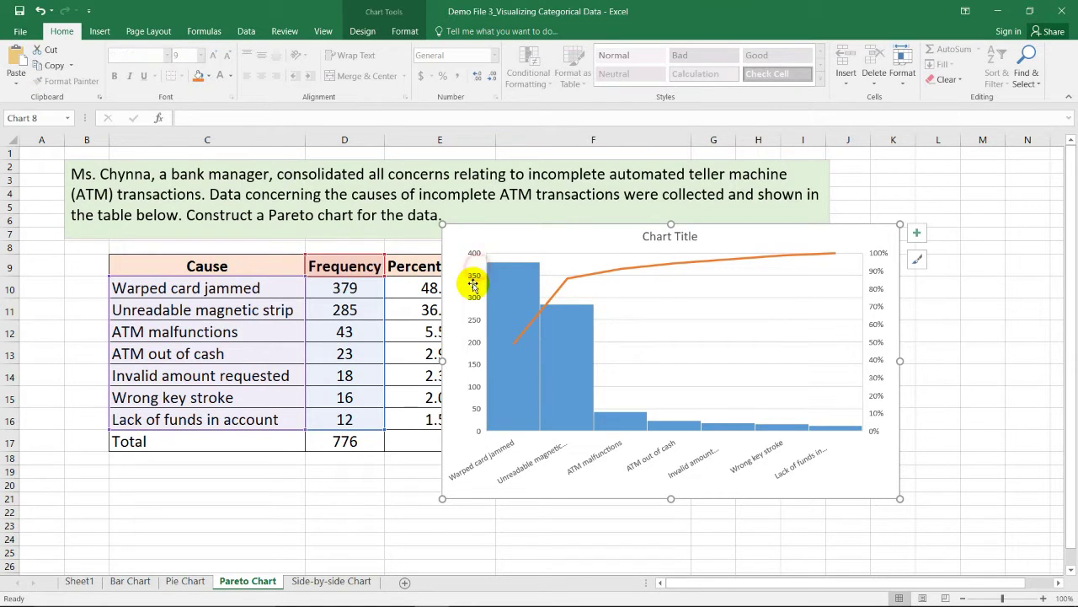
{"action": "right_click", "coordinate": [474, 279]}
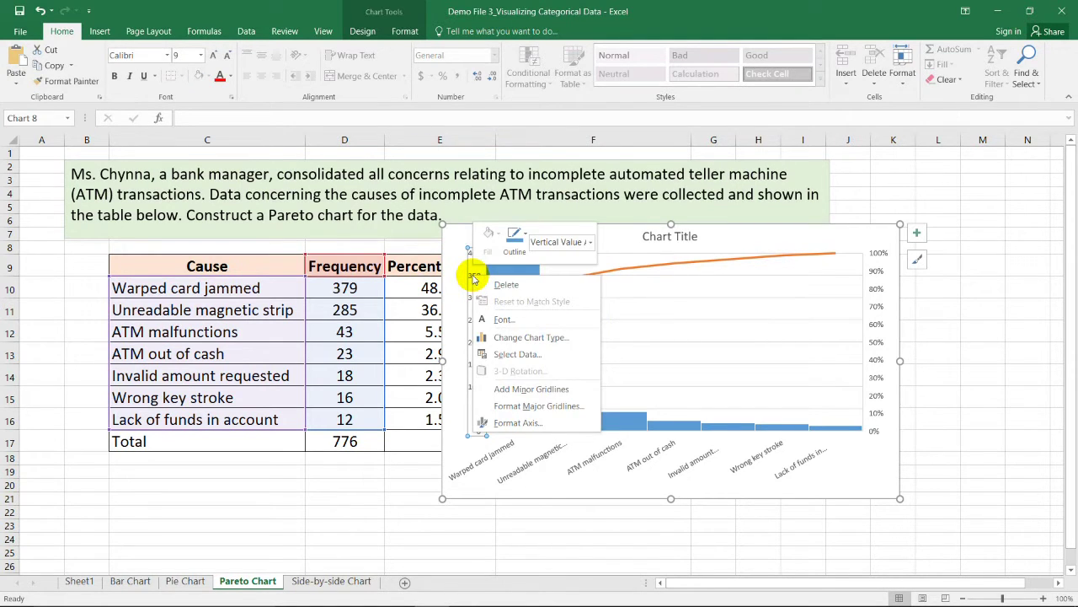
{"action": "left_click", "coordinate": [534, 424]}
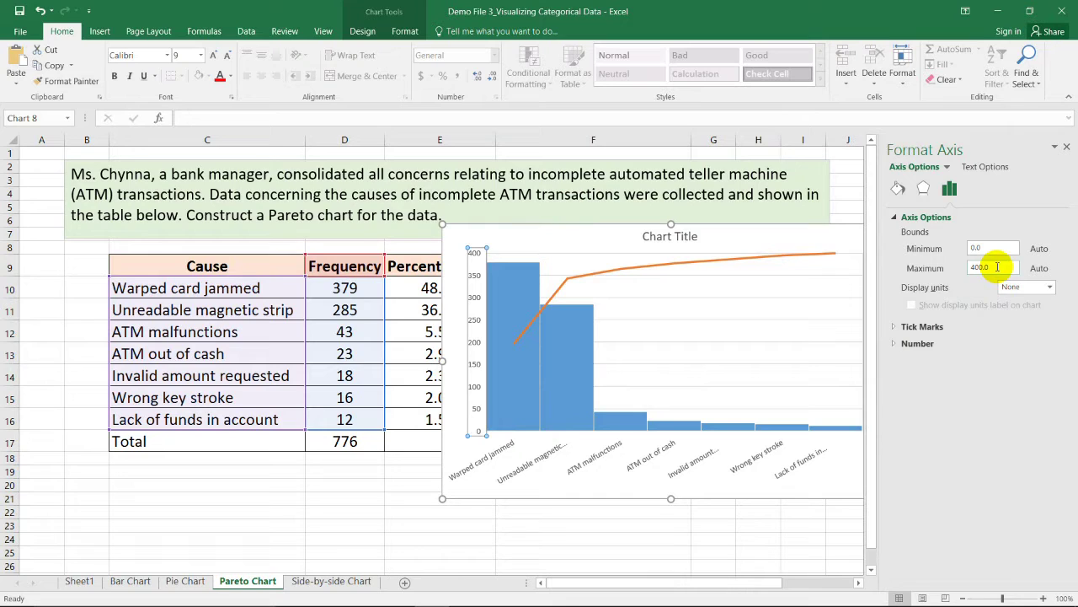
{"action": "left_click_drag", "start_coordinate": [998, 268], "coordinate": [969, 274]}
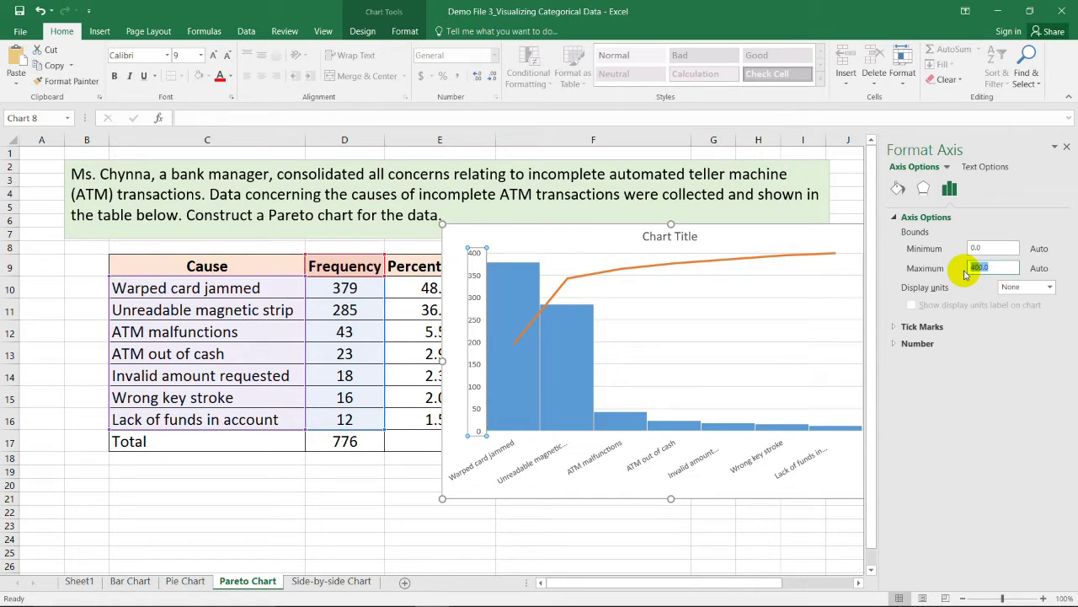
{"action": "type", "text": "776"}
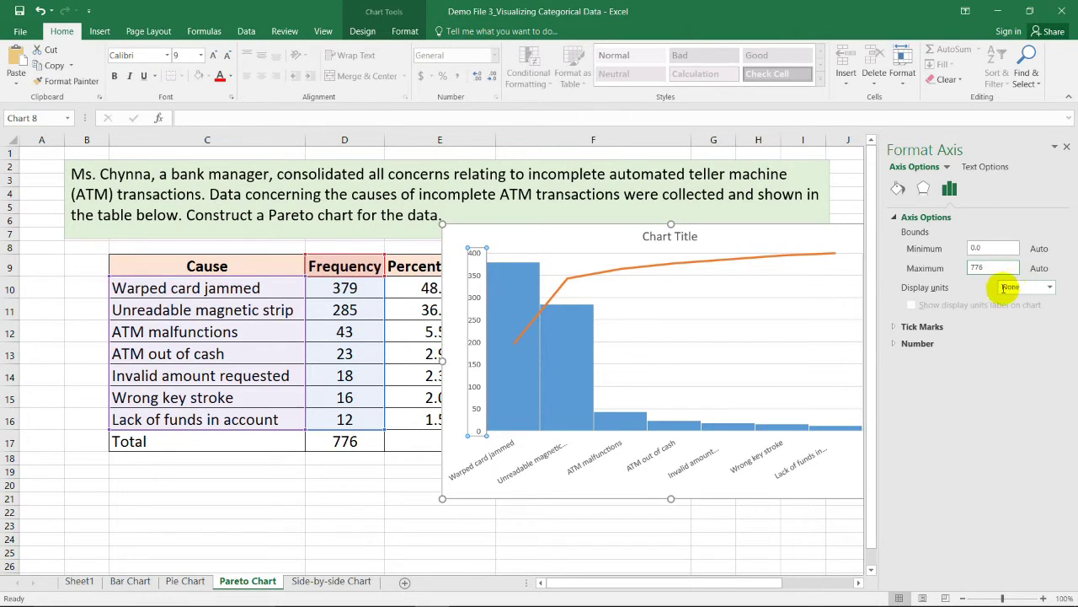
{"action": "left_click", "coordinate": [1067, 147]}
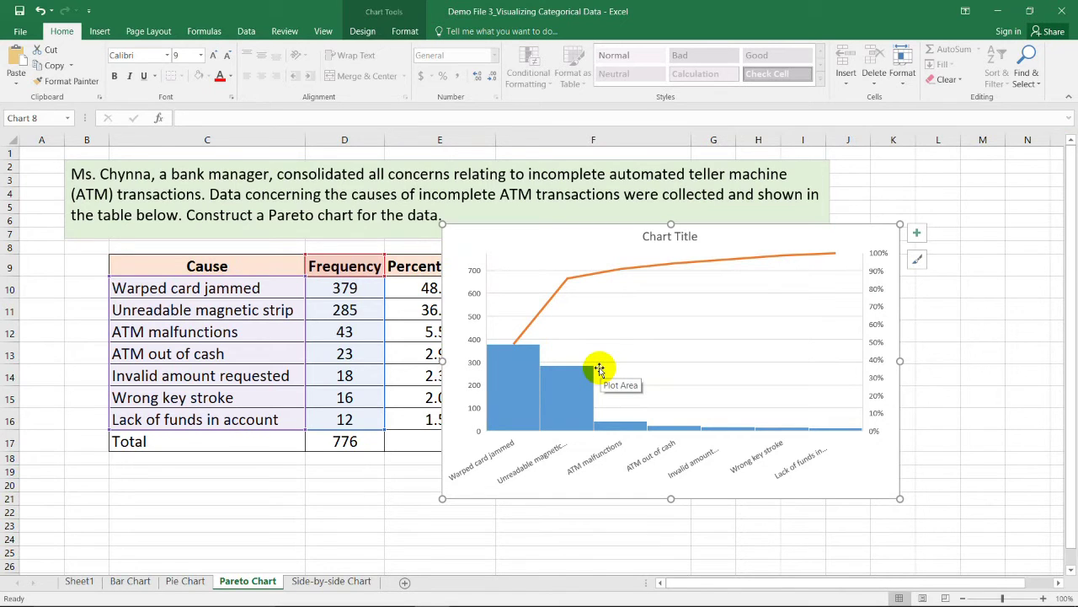
Step: Check the values in D10 and F10, then settle the Pareto chart beside the table
{"action": "key", "text": "Escape"}
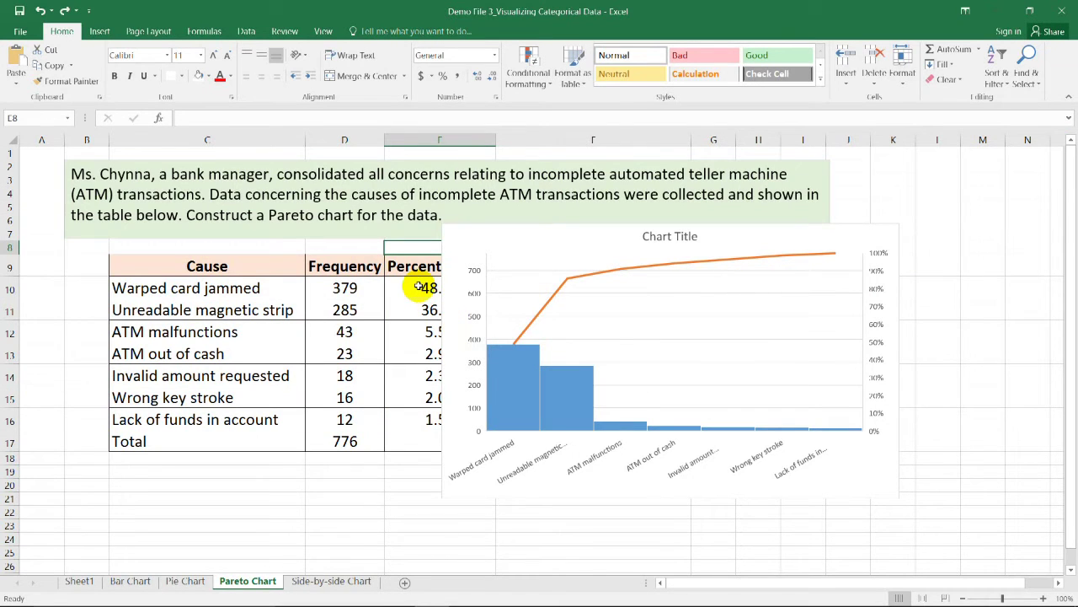
{"action": "left_click_drag", "start_coordinate": [500, 229], "coordinate": [321, 377]}
{"action": "left_click", "coordinate": [594, 288]}
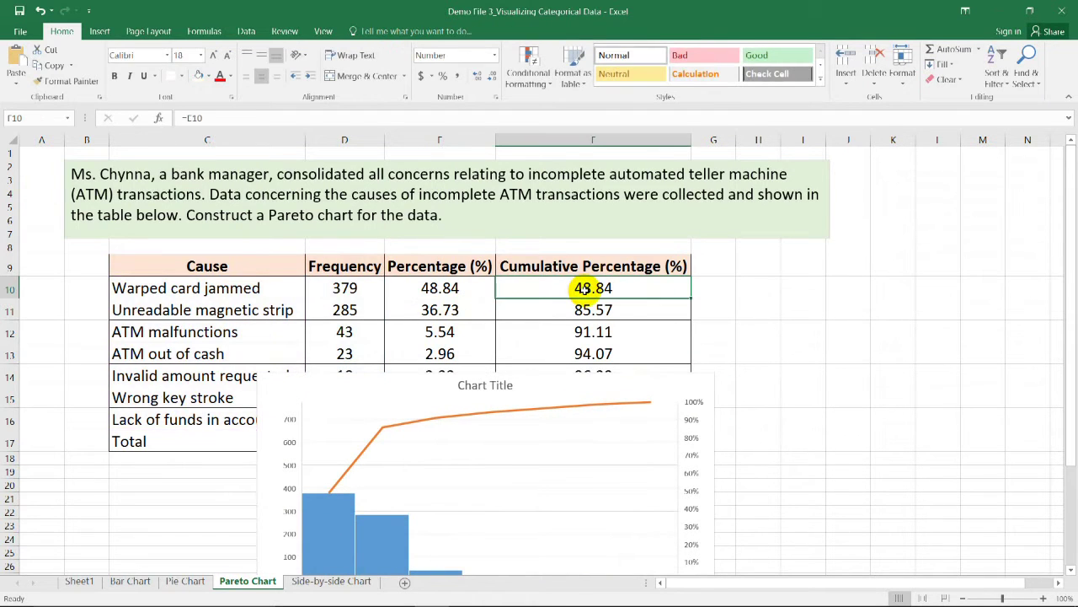
{"action": "left_click", "coordinate": [344, 288]}
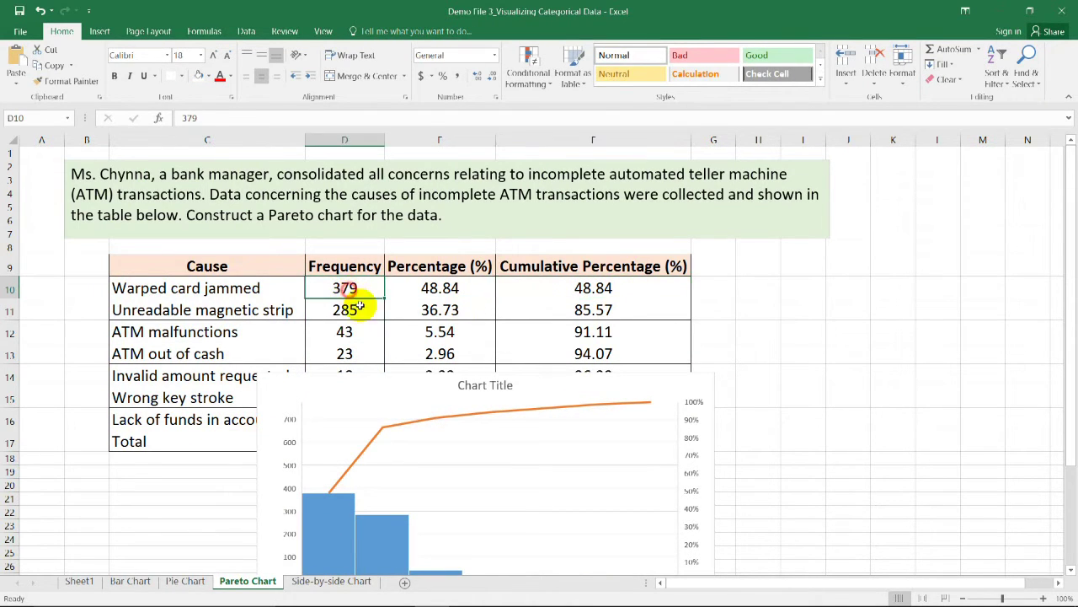
{"action": "left_click", "coordinate": [331, 493]}
{"action": "left_click_drag", "start_coordinate": [440, 371], "coordinate": [645, 222]}
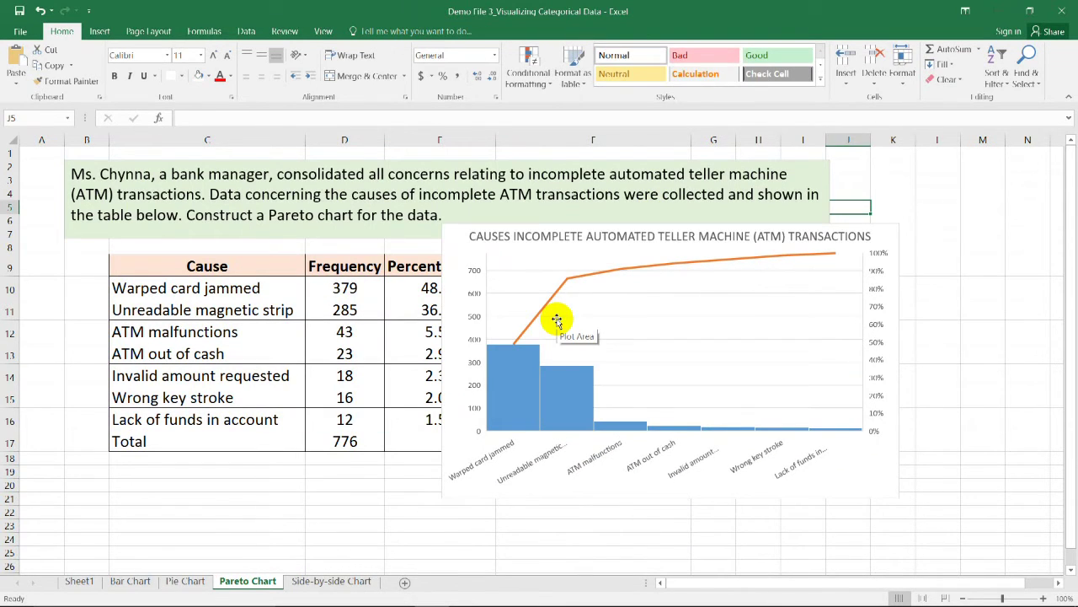
{"action": "left_click", "coordinate": [761, 301]}
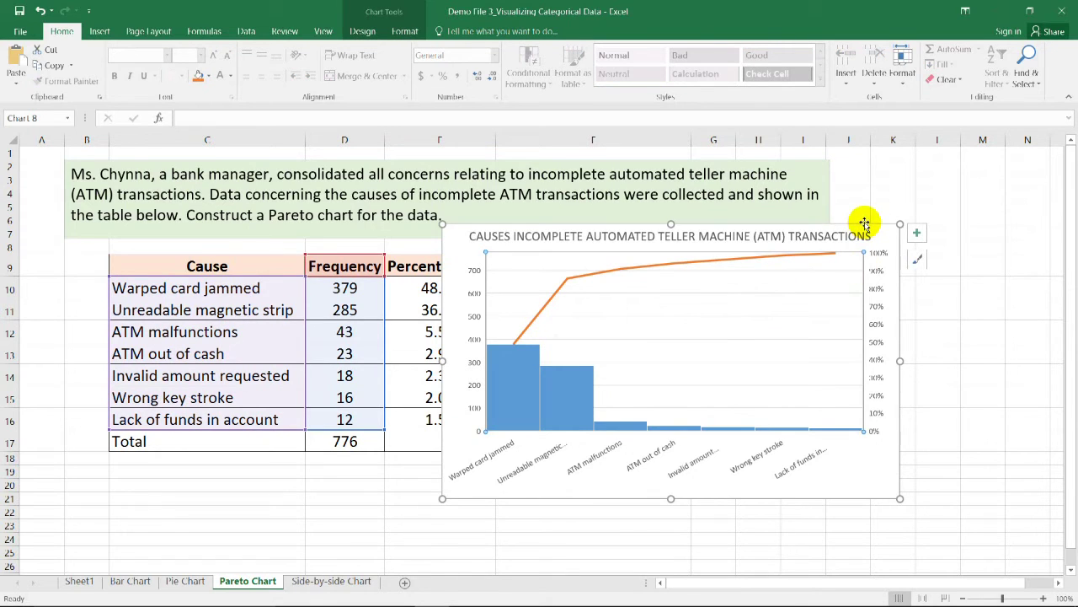
{"action": "left_click_drag", "start_coordinate": [864, 224], "coordinate": [901, 217]}
Step: Apply Chart Style 2 with value labels, nudge the chart, then go to the Side-by-side Chart sheet
{"action": "left_click", "coordinate": [364, 31]}
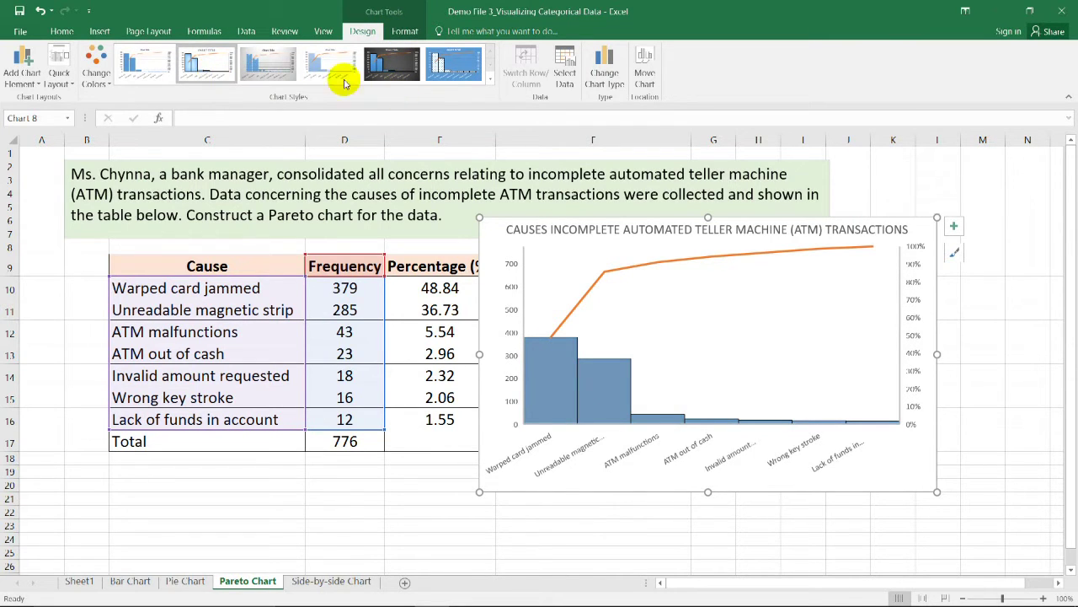
{"action": "left_click", "coordinate": [204, 68]}
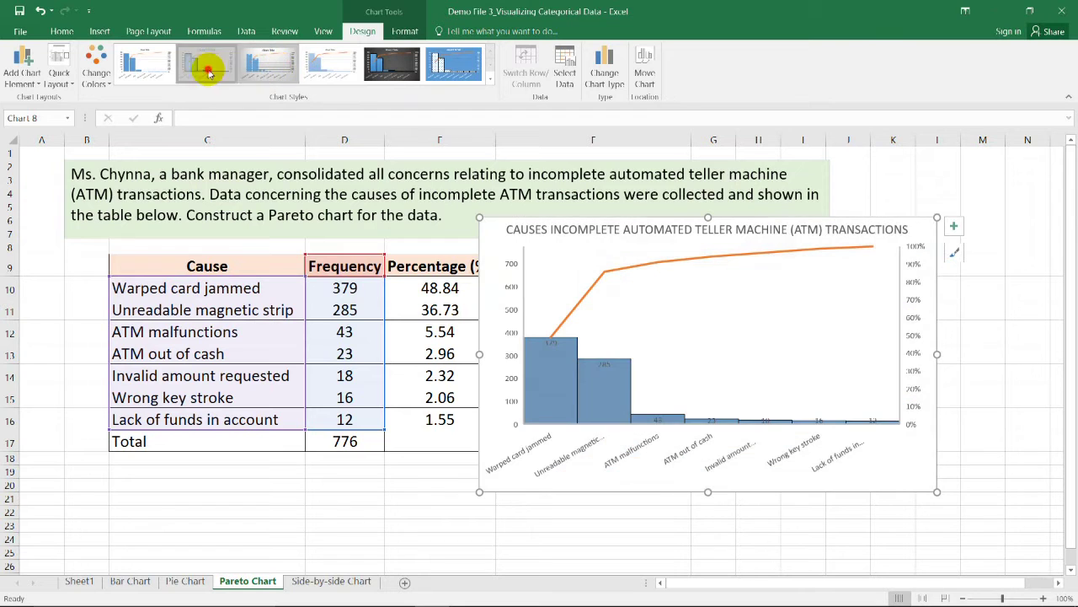
{"action": "left_click", "coordinate": [967, 415]}
{"action": "left_click", "coordinate": [885, 441]}
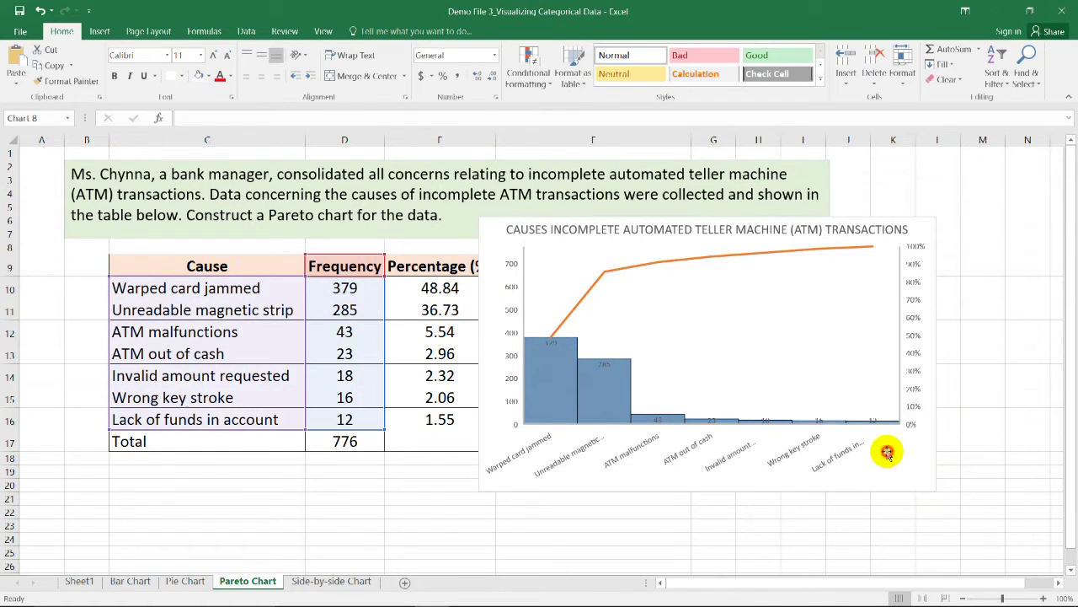
{"action": "left_click_drag", "start_coordinate": [835, 212], "coordinate": [893, 208]}
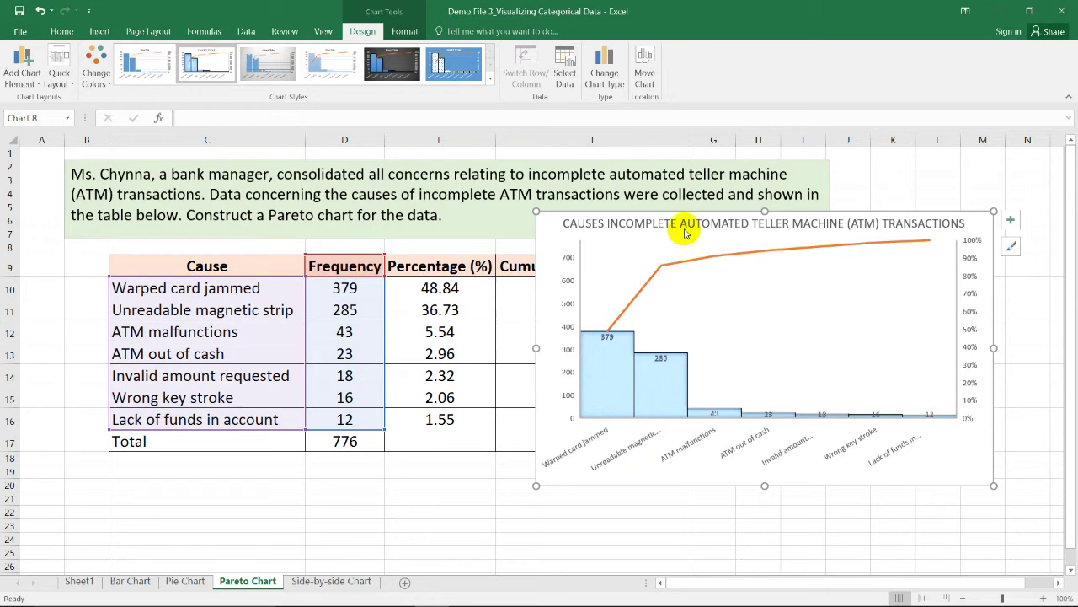
{"action": "left_click_drag", "start_coordinate": [687, 211], "coordinate": [668, 247]}
{"action": "key", "text": "ctrl+z"}
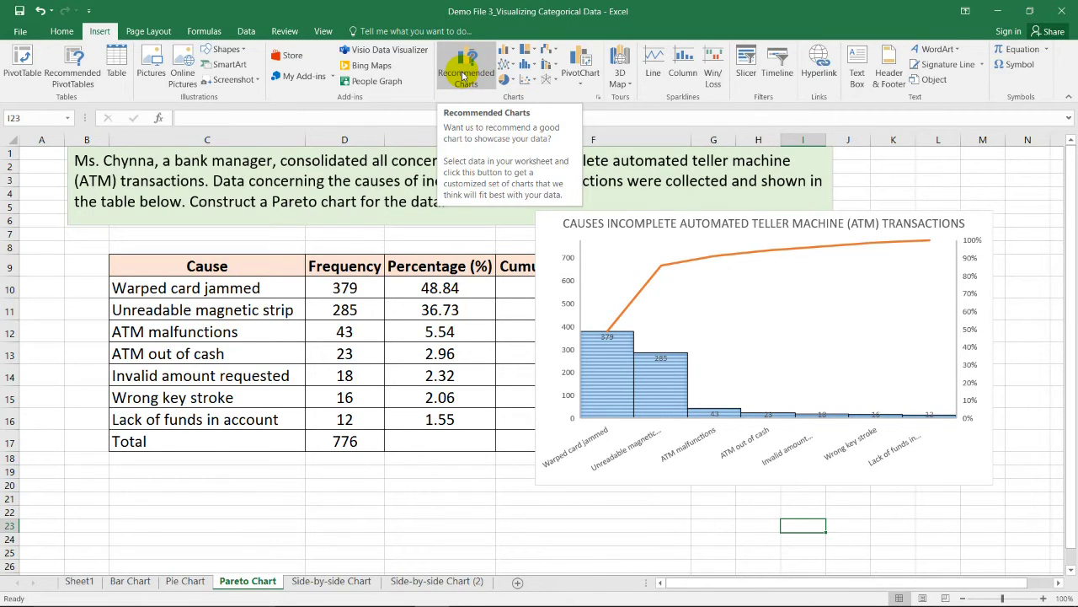
{"action": "left_click", "coordinate": [534, 67]}
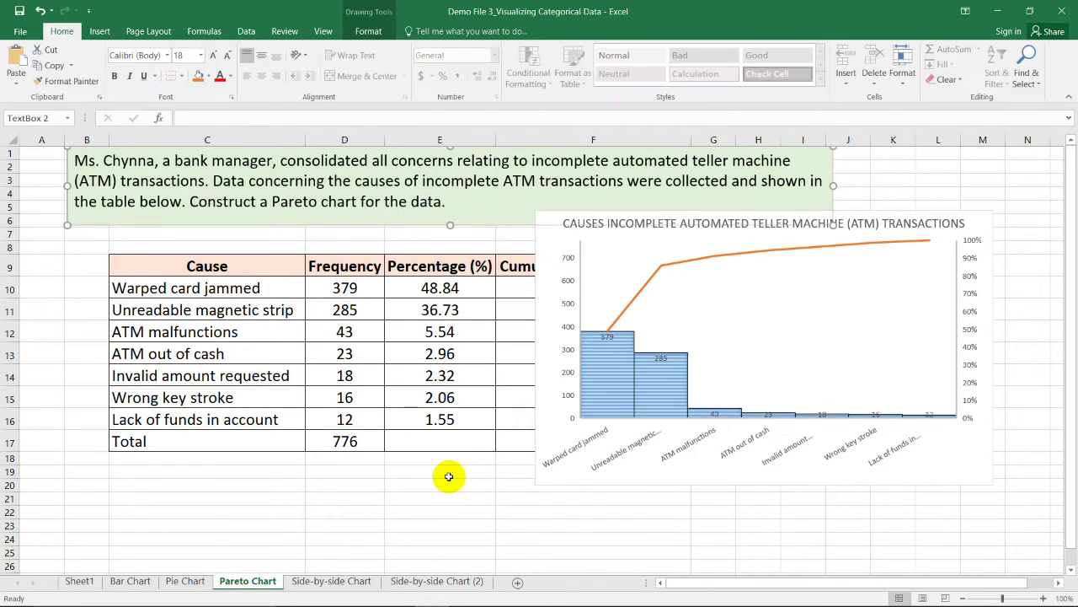
{"action": "left_click", "coordinate": [329, 582]}
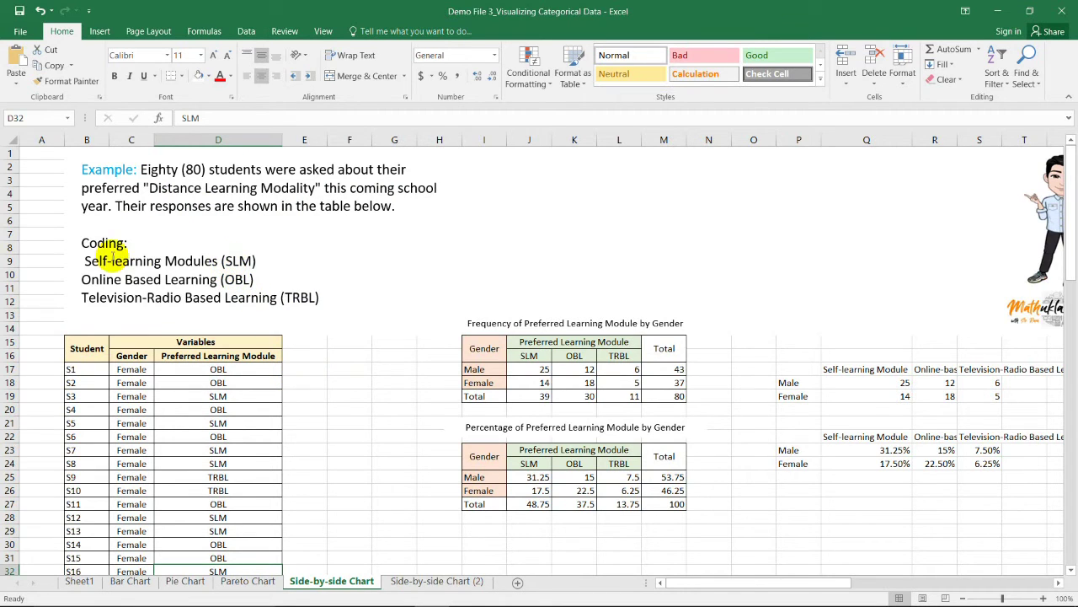
{"action": "left_click_drag", "start_coordinate": [86, 260], "coordinate": [204, 260]}
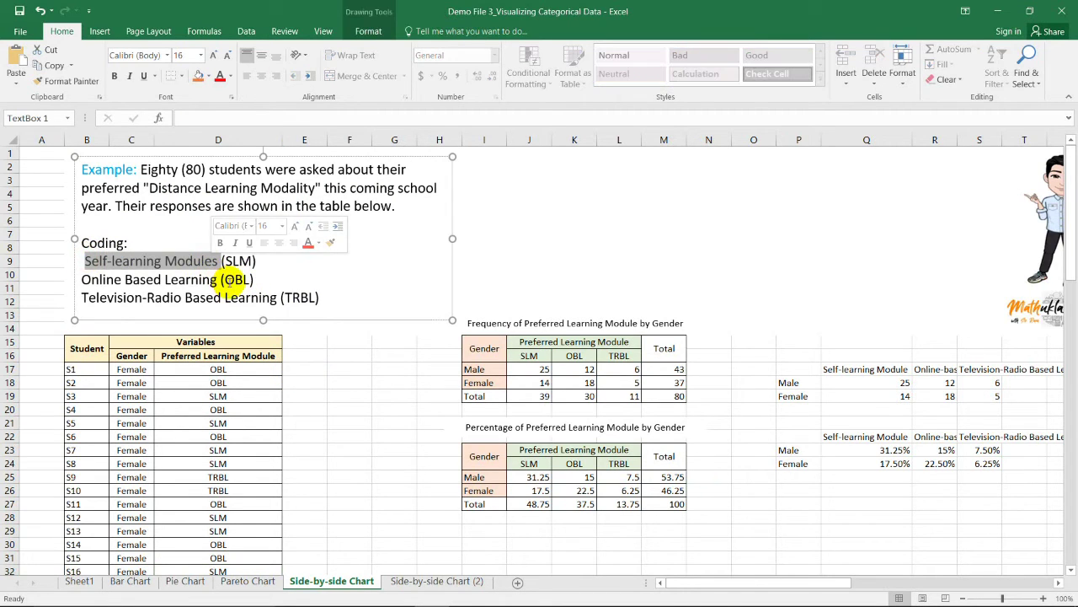
{"action": "left_click_drag", "start_coordinate": [82, 279], "coordinate": [217, 279]}
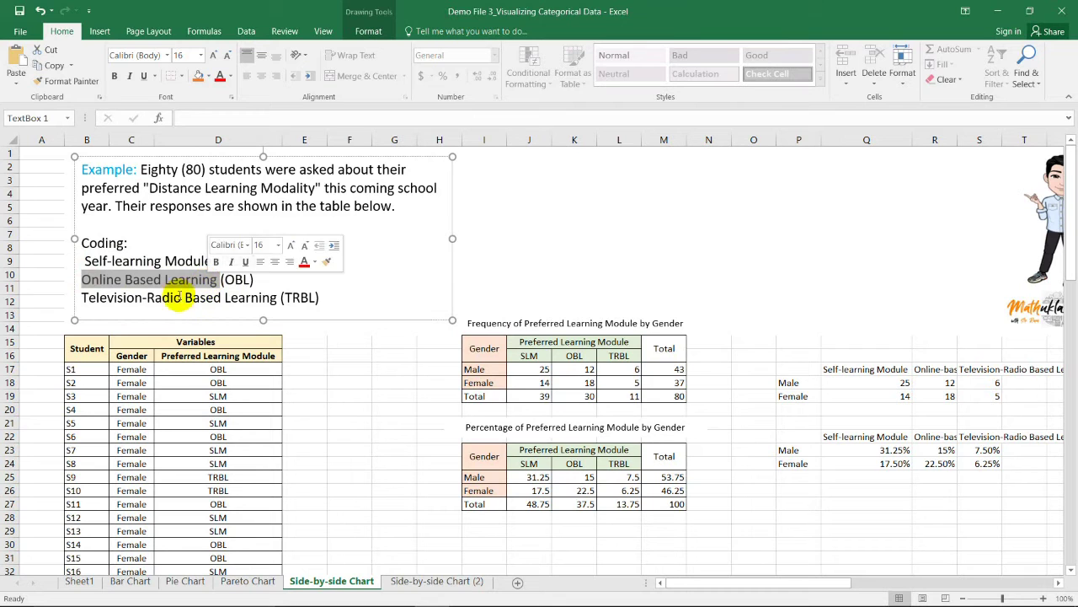
{"action": "left_click_drag", "start_coordinate": [83, 298], "coordinate": [278, 300]}
{"action": "scroll", "coordinate": [315, 369], "scroll_direction": "down", "scroll_amount": 7}
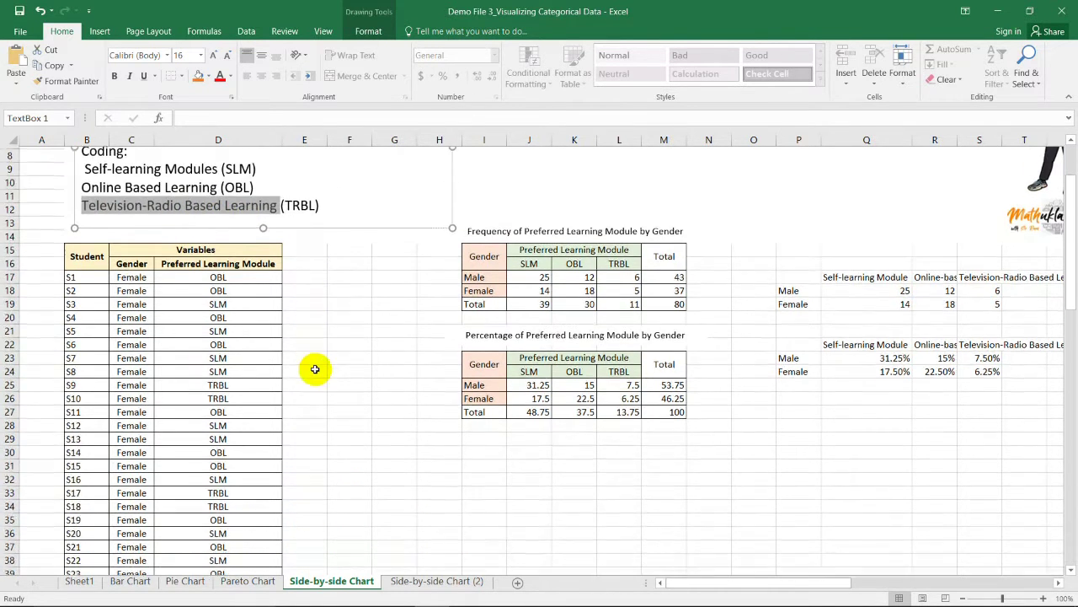
{"action": "scroll", "coordinate": [315, 369], "scroll_direction": "up", "scroll_amount": 3}
{"action": "scroll", "coordinate": [316, 369], "scroll_direction": "up", "scroll_amount": 3}
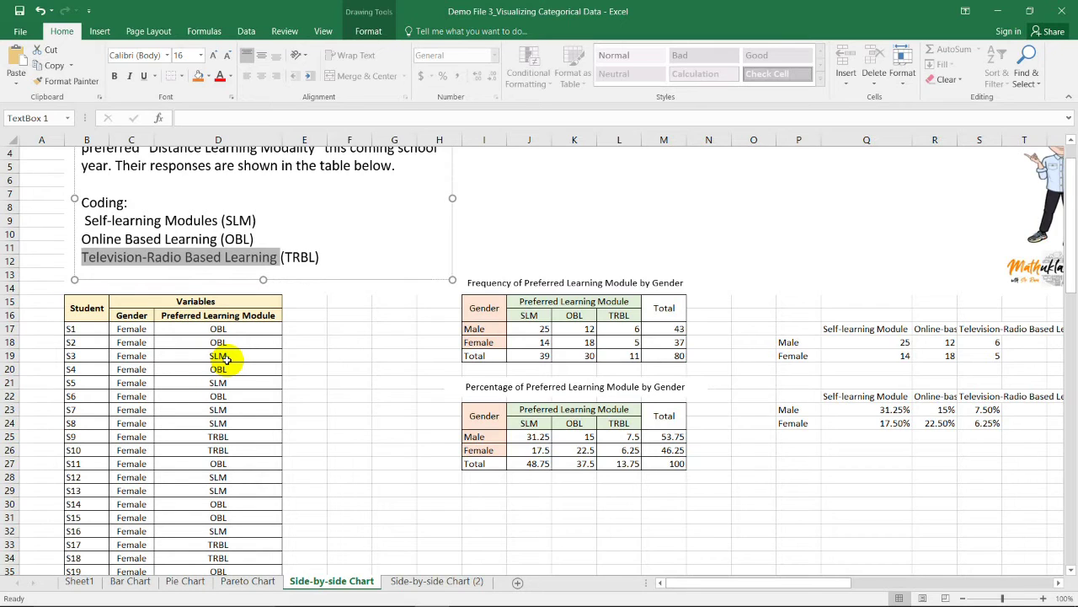
{"action": "left_click", "coordinate": [137, 316]}
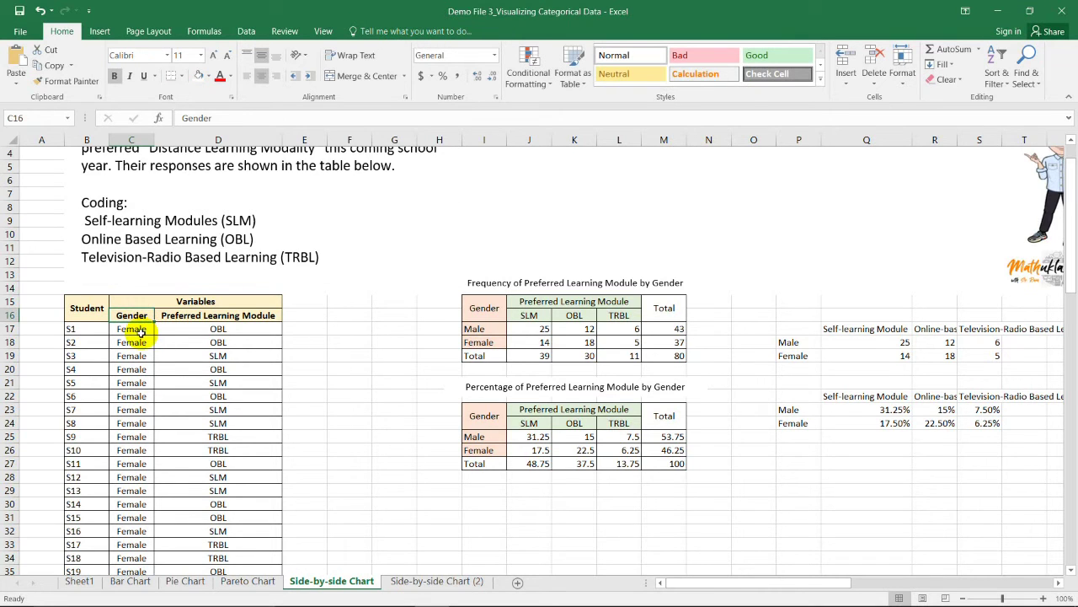
{"action": "scroll", "coordinate": [142, 333], "scroll_direction": "down", "scroll_amount": 11}
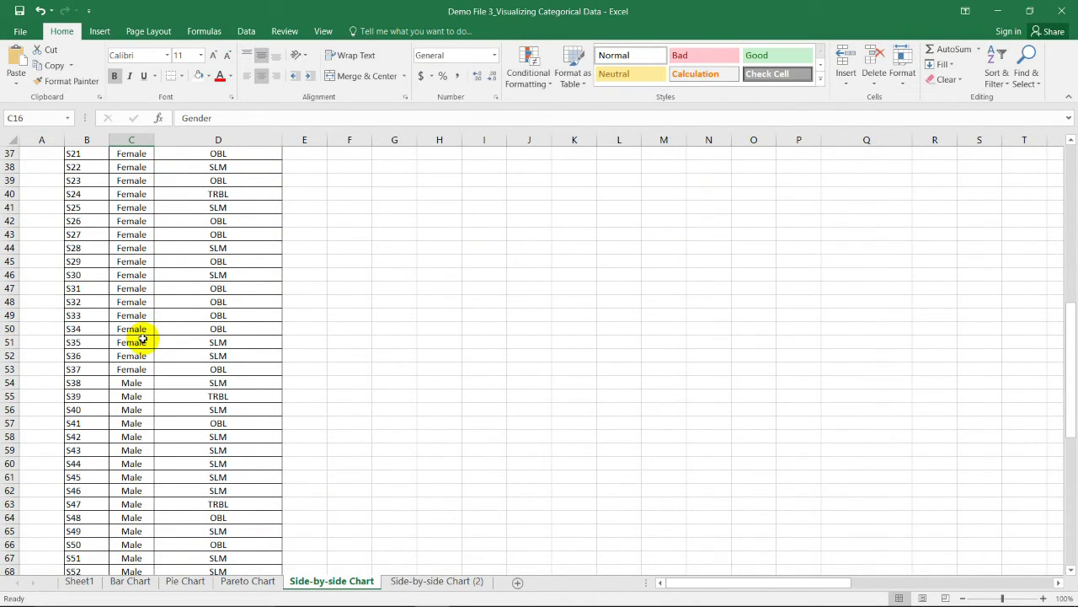
{"action": "left_click", "coordinate": [133, 421]}
{"action": "scroll", "coordinate": [337, 388], "scroll_direction": "up", "scroll_amount": 11}
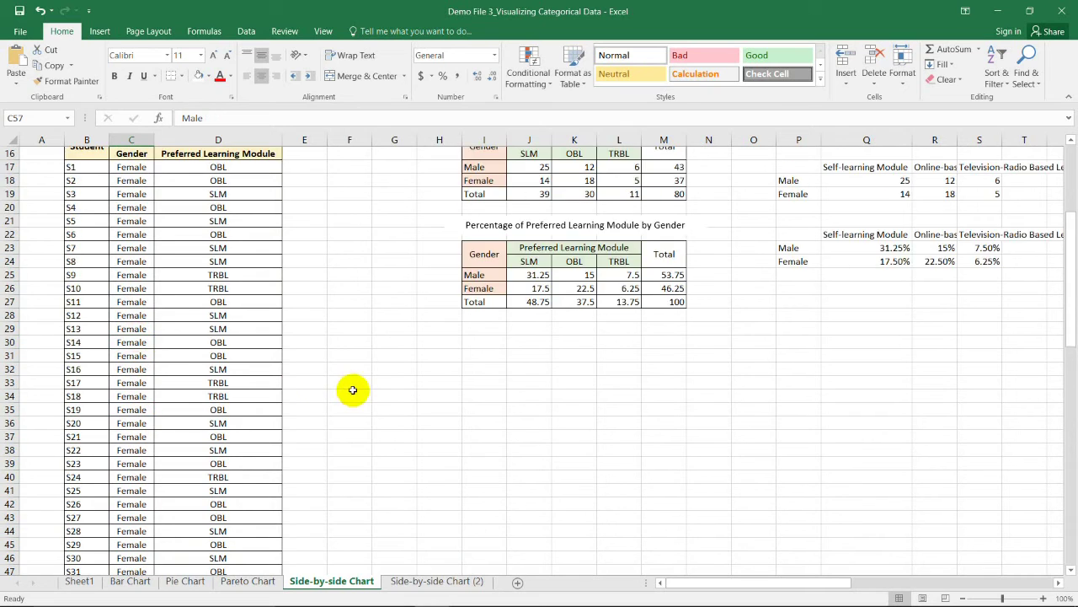
{"action": "left_click", "coordinate": [207, 315]}
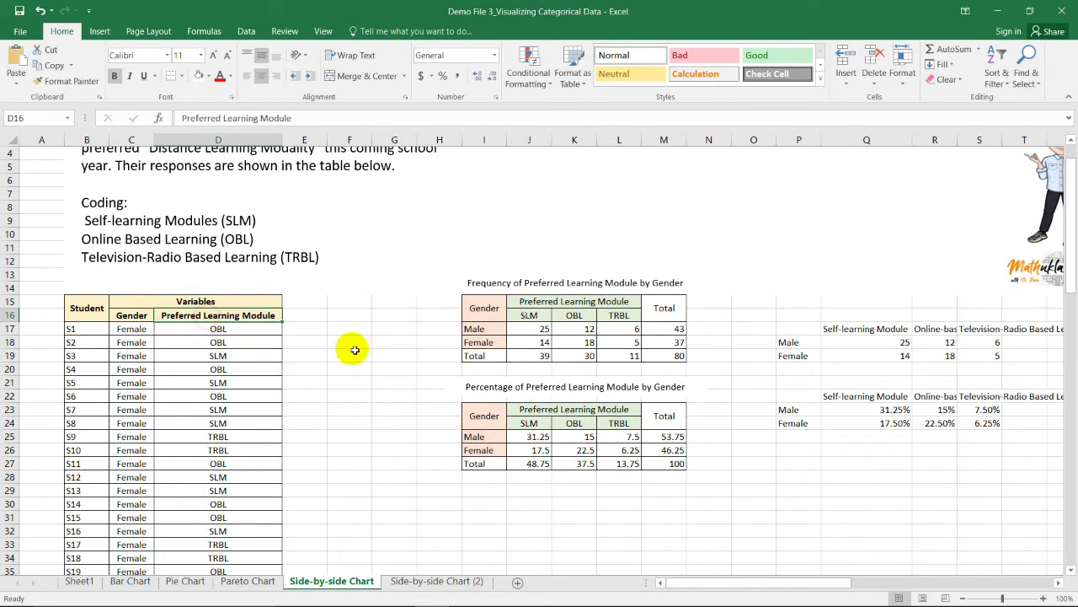
{"action": "left_click", "coordinate": [319, 257]}
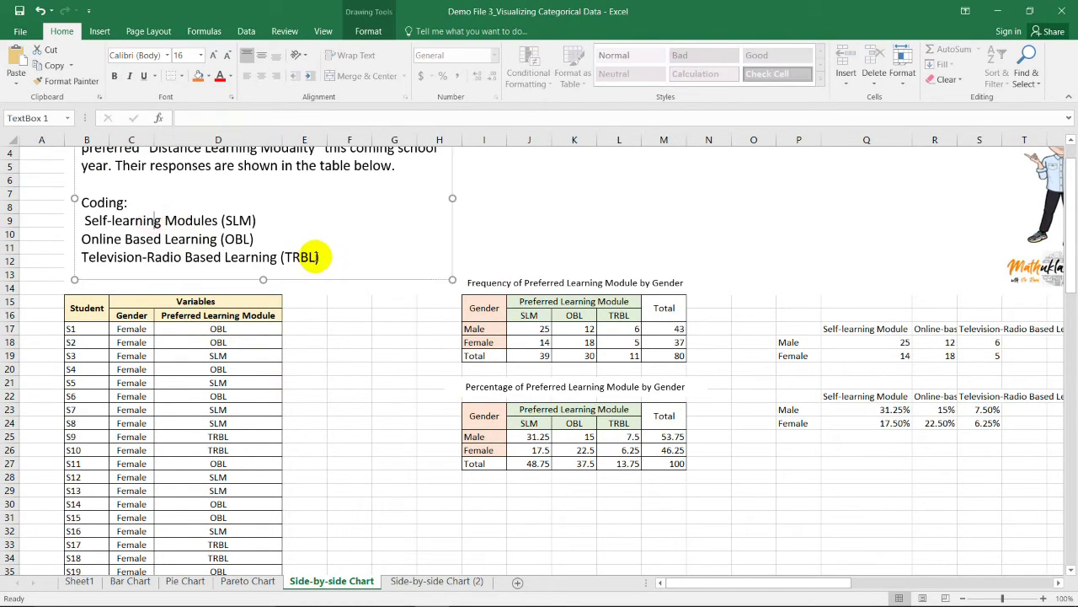
{"action": "left_click_drag", "start_coordinate": [318, 257], "coordinate": [75, 221]}
{"action": "left_click", "coordinate": [804, 477]}
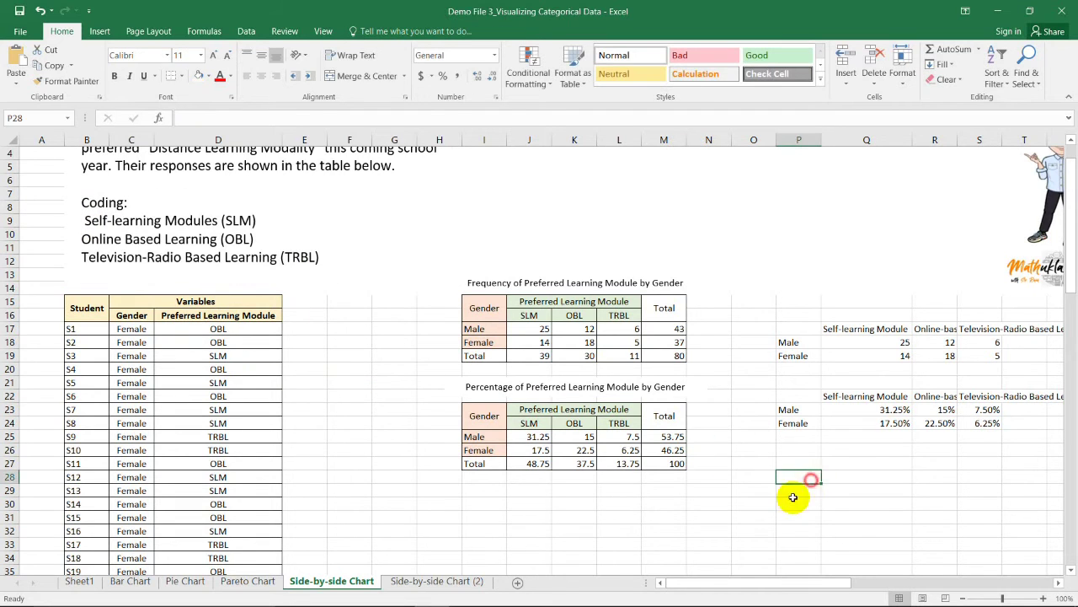
{"action": "mouse_move", "coordinate": [753, 581]}
{"action": "left_mouse_down"}
{"action": "mouse_move", "coordinate": [806, 587]}
{"action": "mouse_move", "coordinate": [746, 586]}
{"action": "left_mouse_up"}
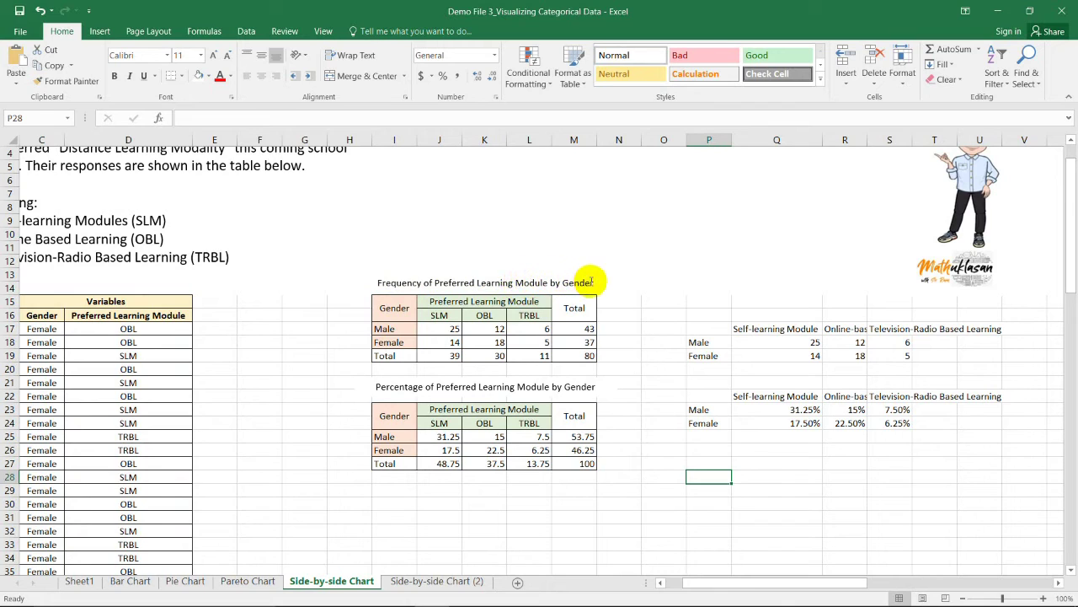
Step: Select the Male/Female counts table with its module labels (P17:S19) for charting
{"action": "left_click_drag", "start_coordinate": [592, 283], "coordinate": [410, 282]}
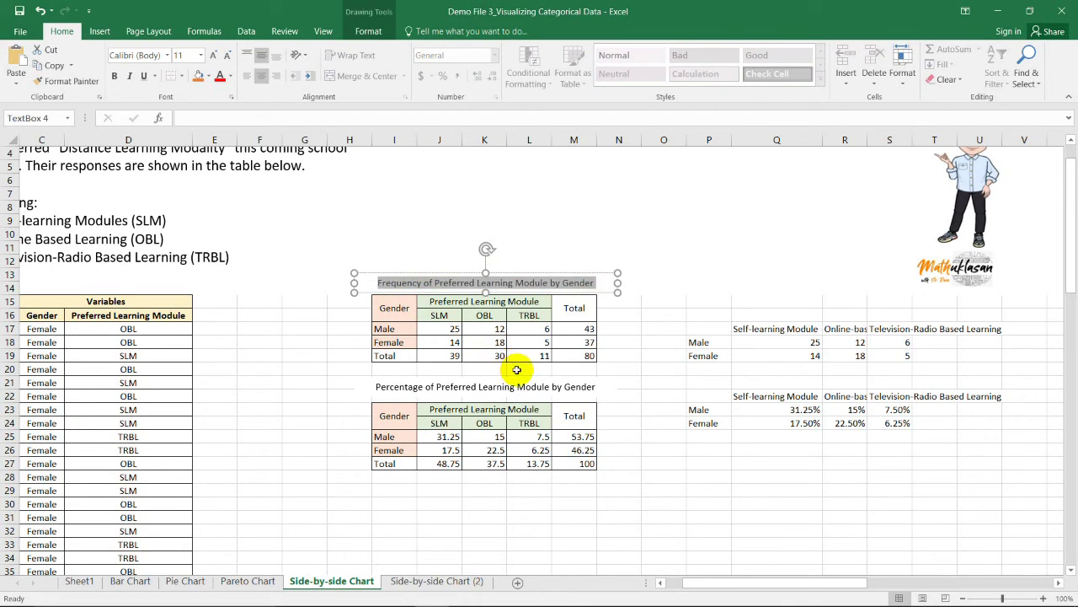
{"action": "left_click", "coordinate": [629, 410]}
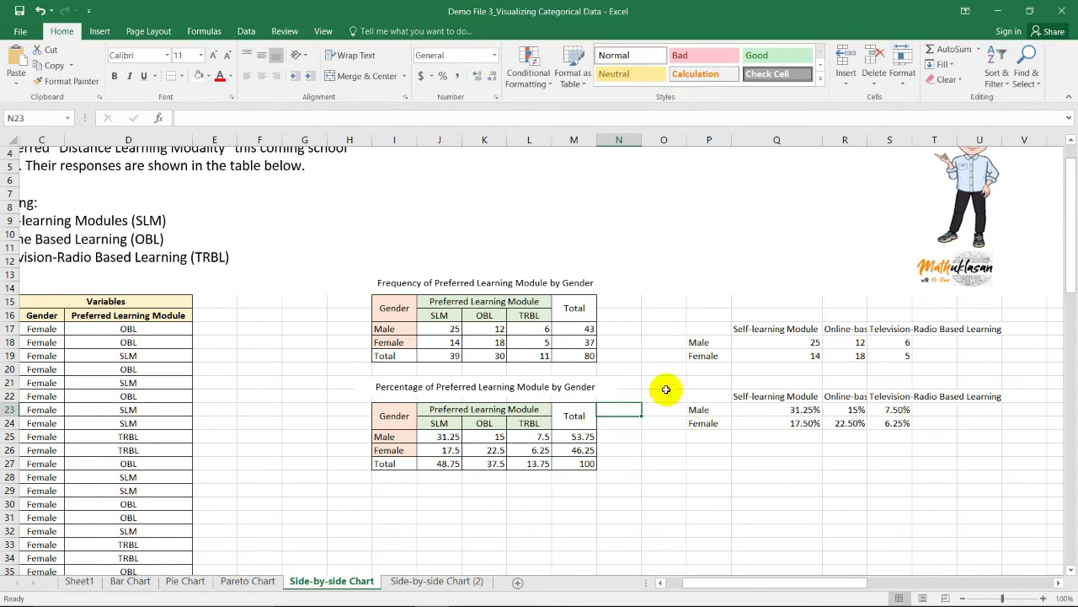
{"action": "left_click_drag", "start_coordinate": [708, 329], "coordinate": [990, 357]}
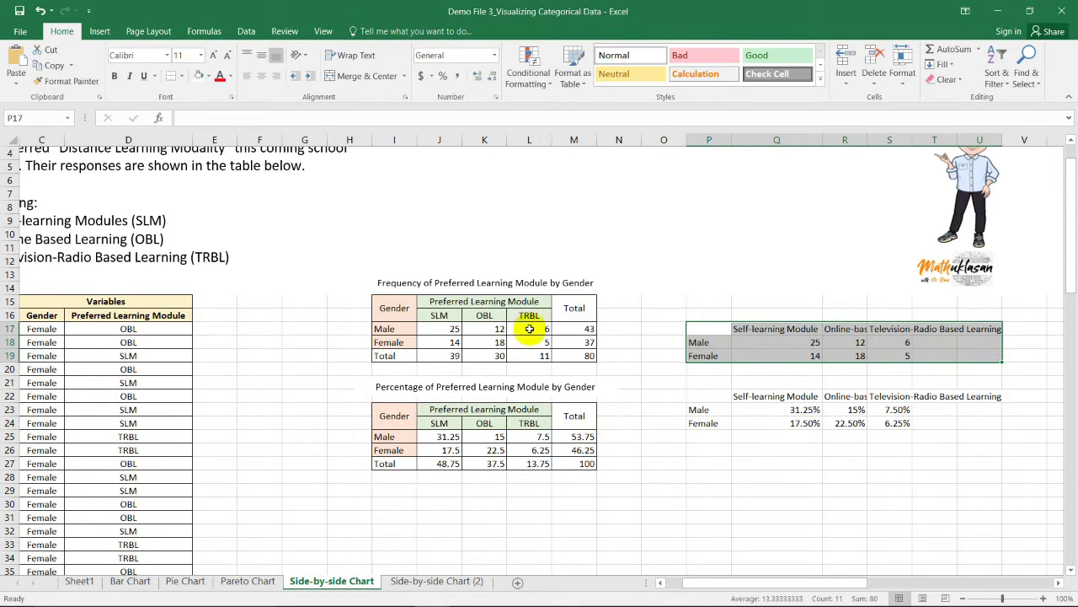
{"action": "left_click", "coordinate": [473, 342]}
{"action": "left_click_drag", "start_coordinate": [698, 330], "coordinate": [997, 359]}
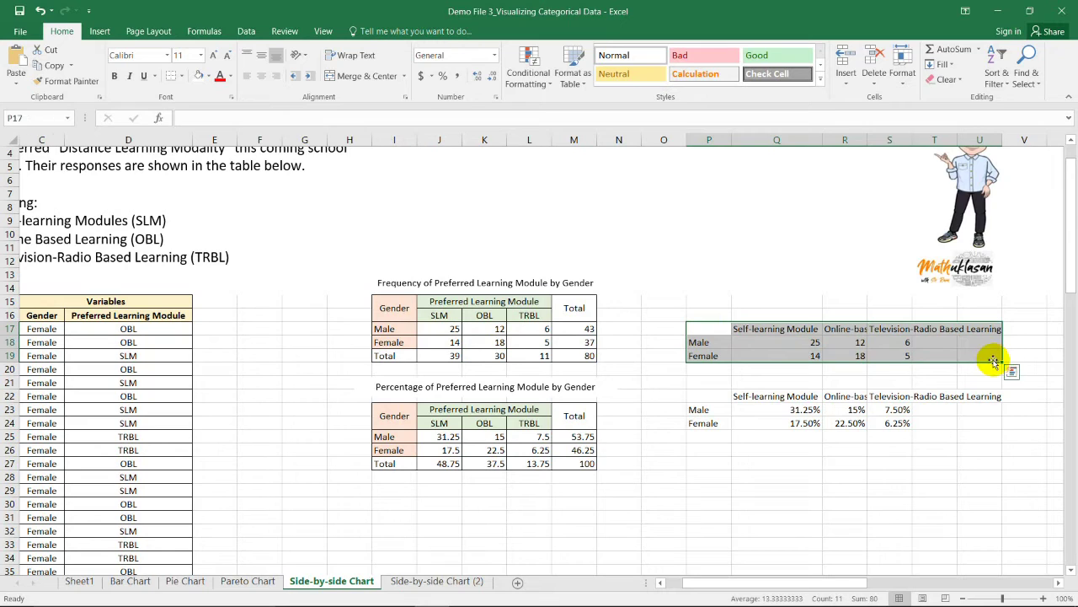
{"action": "left_click", "coordinate": [792, 329]}
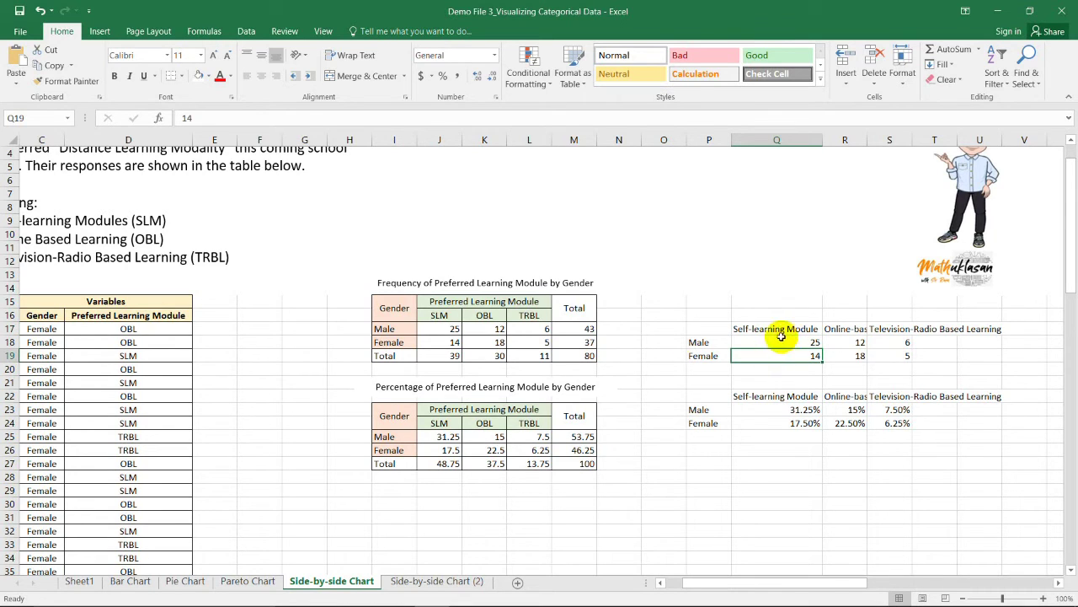
{"action": "left_click_drag", "start_coordinate": [439, 328], "coordinate": [532, 344]}
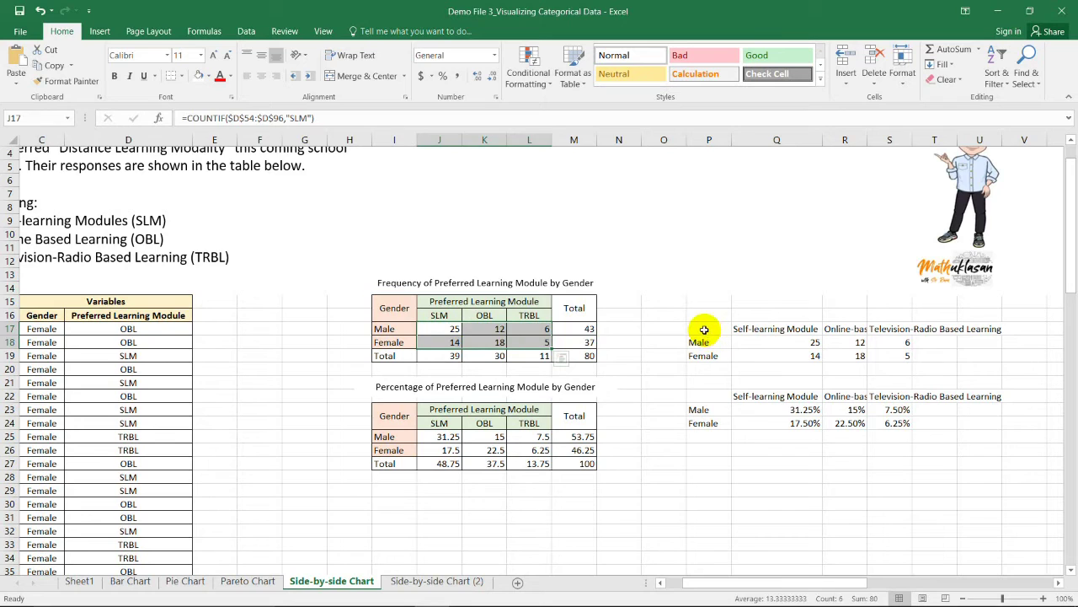
{"action": "left_click_drag", "start_coordinate": [703, 328], "coordinate": [905, 356]}
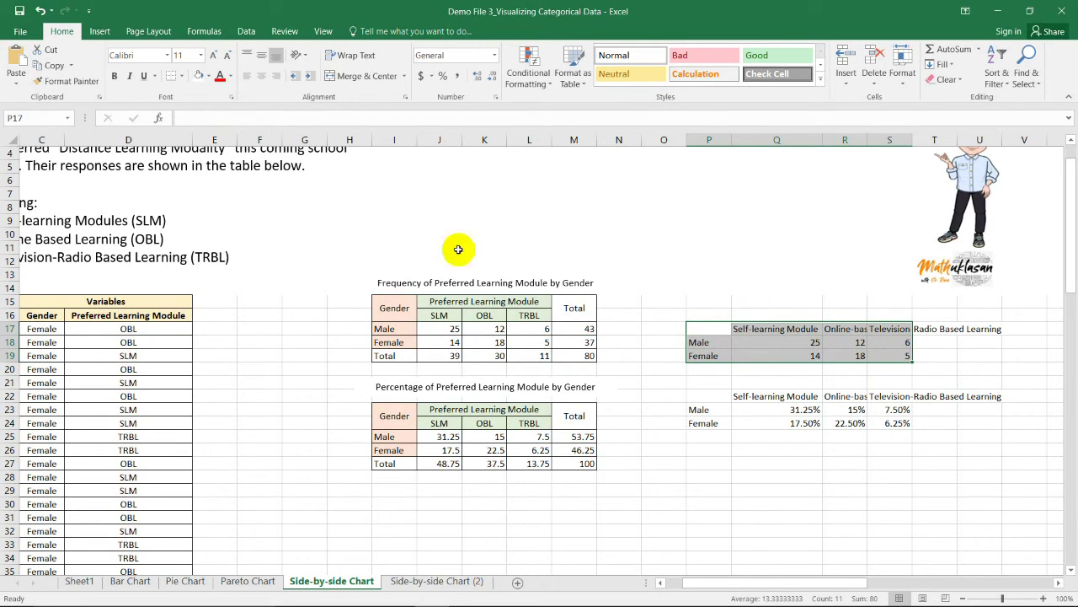
{"action": "left_click", "coordinate": [99, 32]}
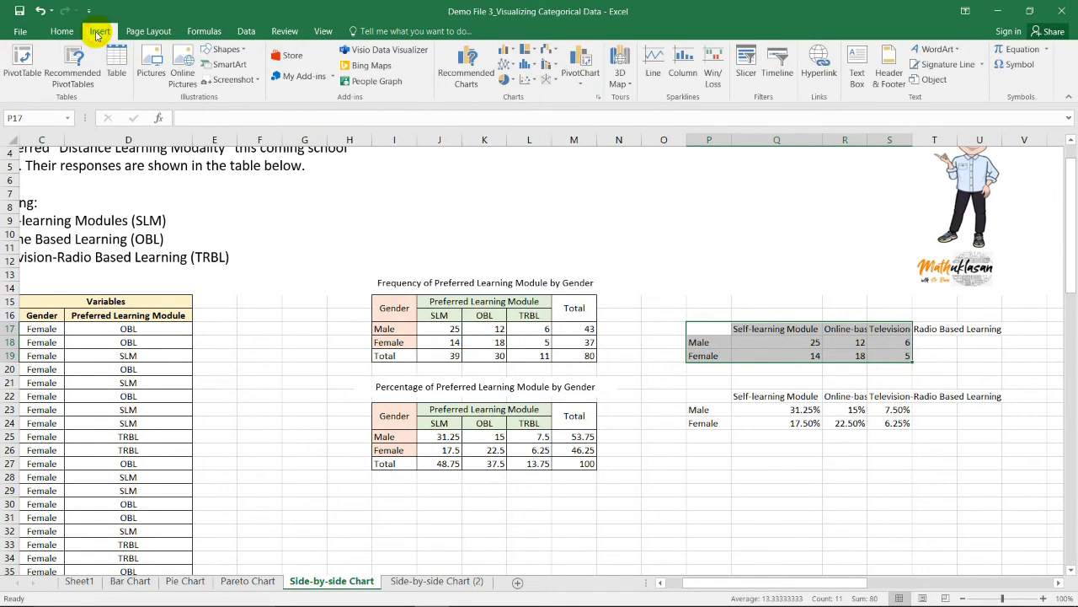
Step: Insert a recommended clustered bar chart, enlarge it, and place it below the percentage table
{"action": "left_click", "coordinate": [465, 74]}
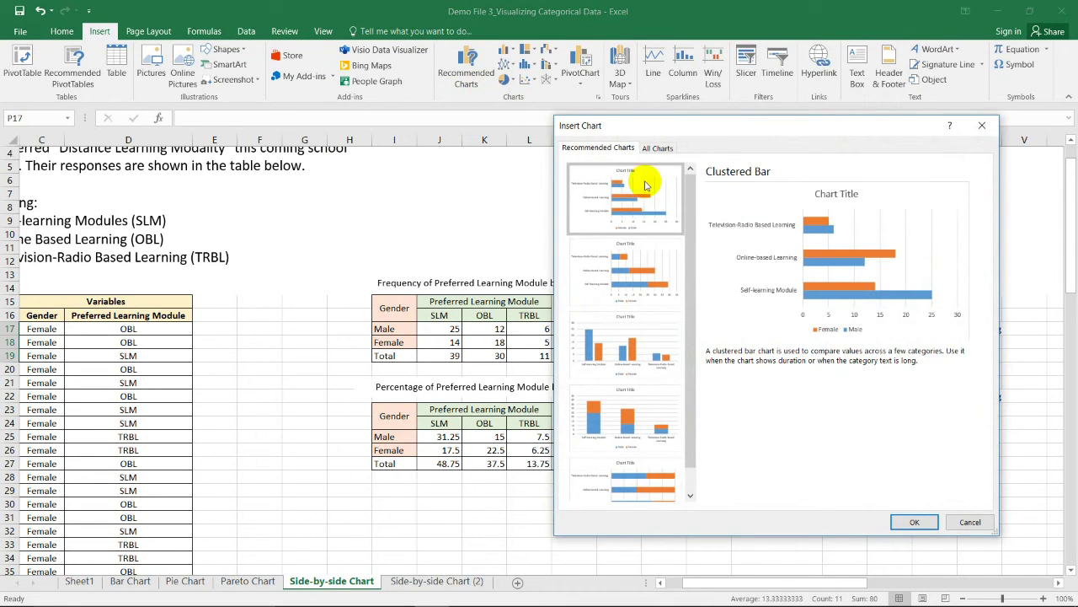
{"action": "scroll", "coordinate": [689, 221], "scroll_direction": "down", "scroll_amount": 1}
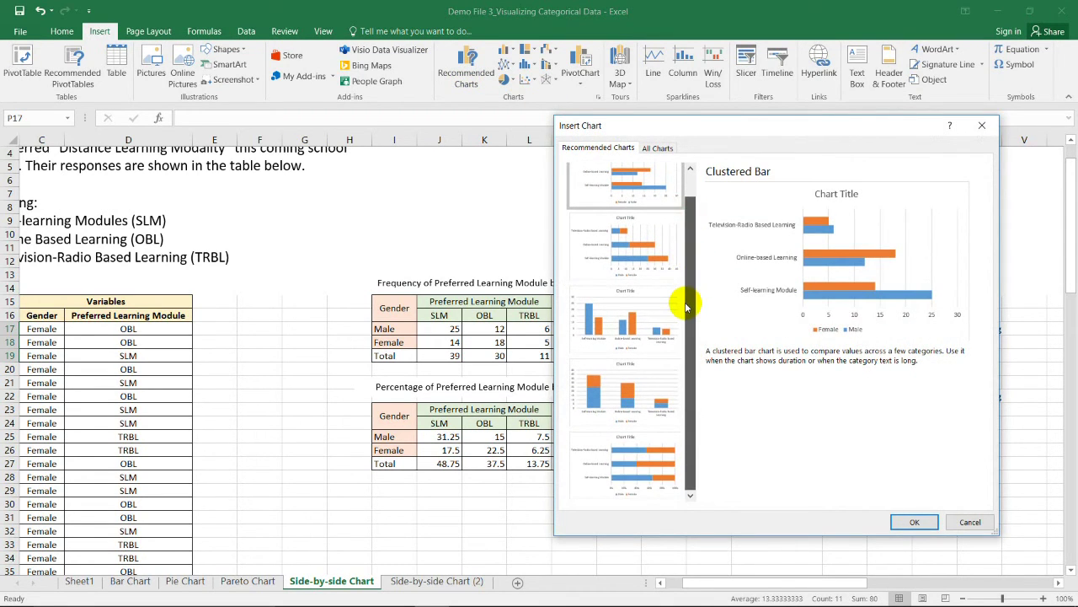
{"action": "left_click_drag", "start_coordinate": [687, 269], "coordinate": [684, 211]}
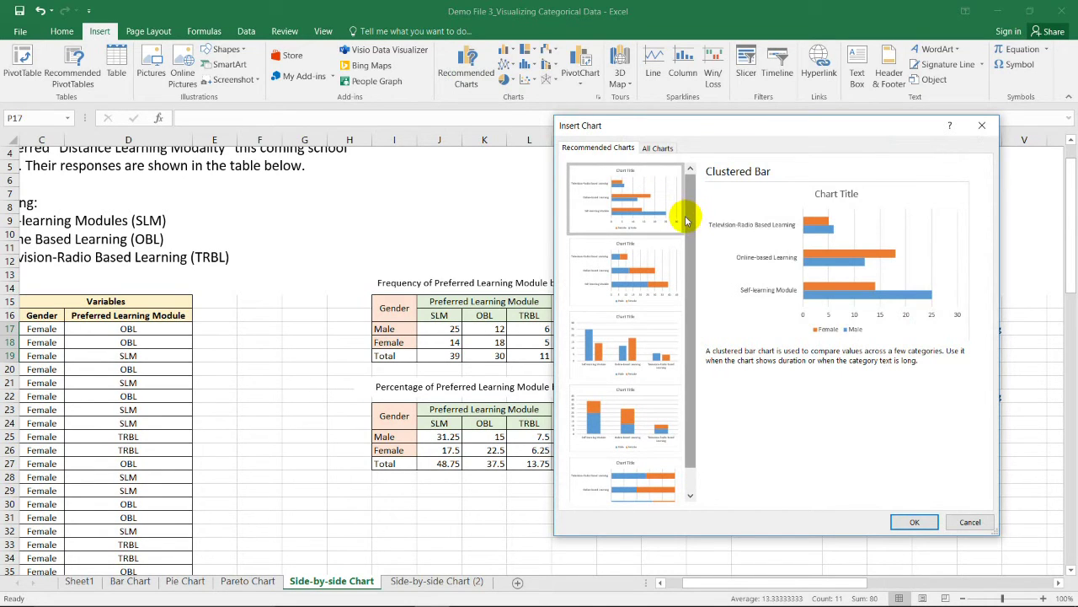
{"action": "scroll", "coordinate": [647, 195], "scroll_direction": "down", "scroll_amount": 3}
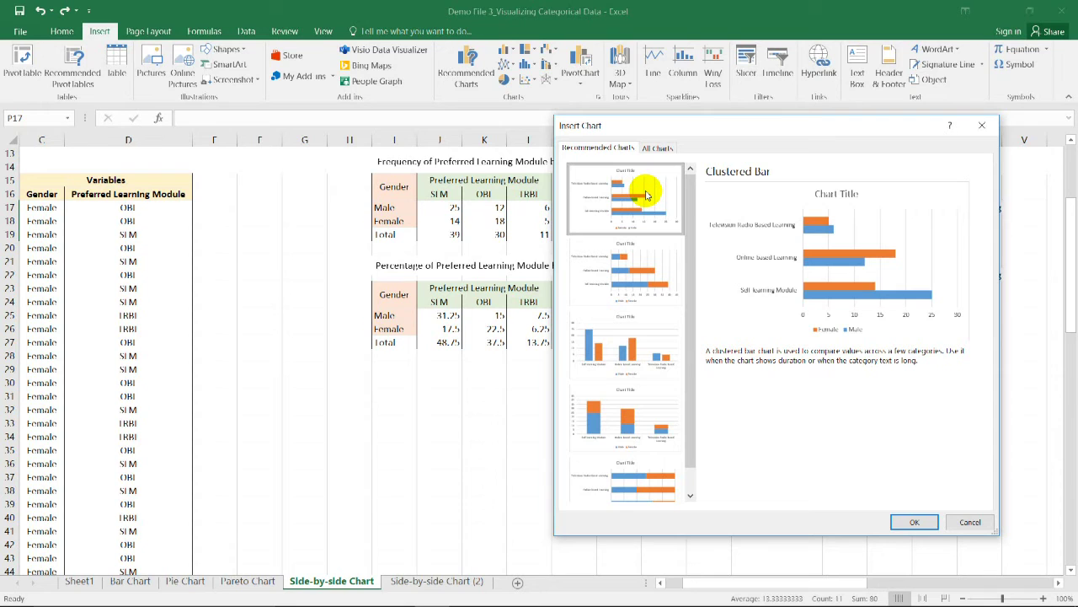
{"action": "left_click", "coordinate": [906, 522]}
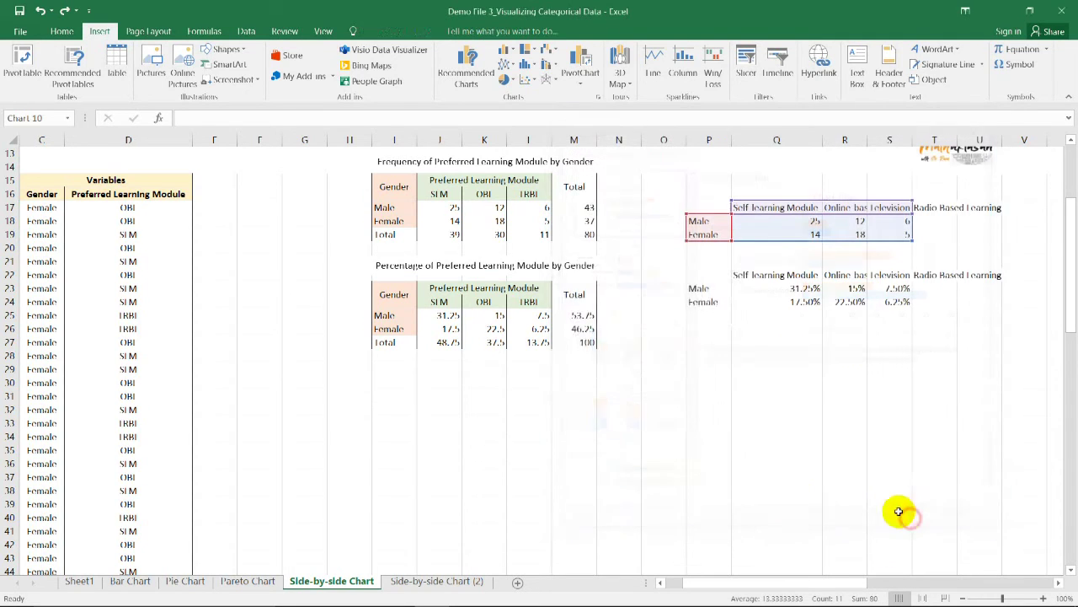
{"action": "left_click_drag", "start_coordinate": [720, 468], "coordinate": [883, 508]}
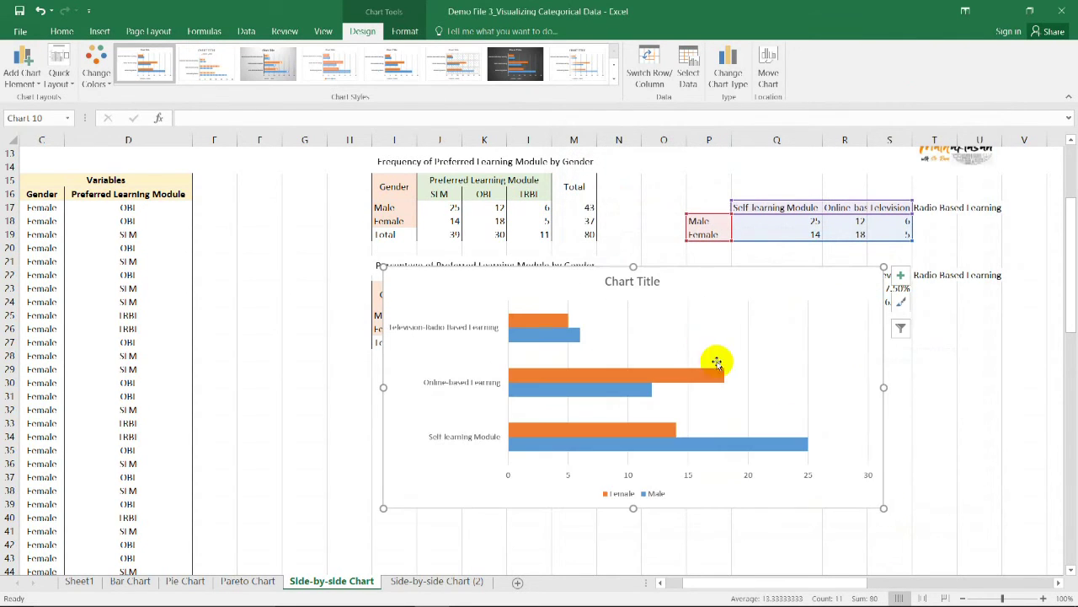
{"action": "left_click_drag", "start_coordinate": [682, 276], "coordinate": [652, 340]}
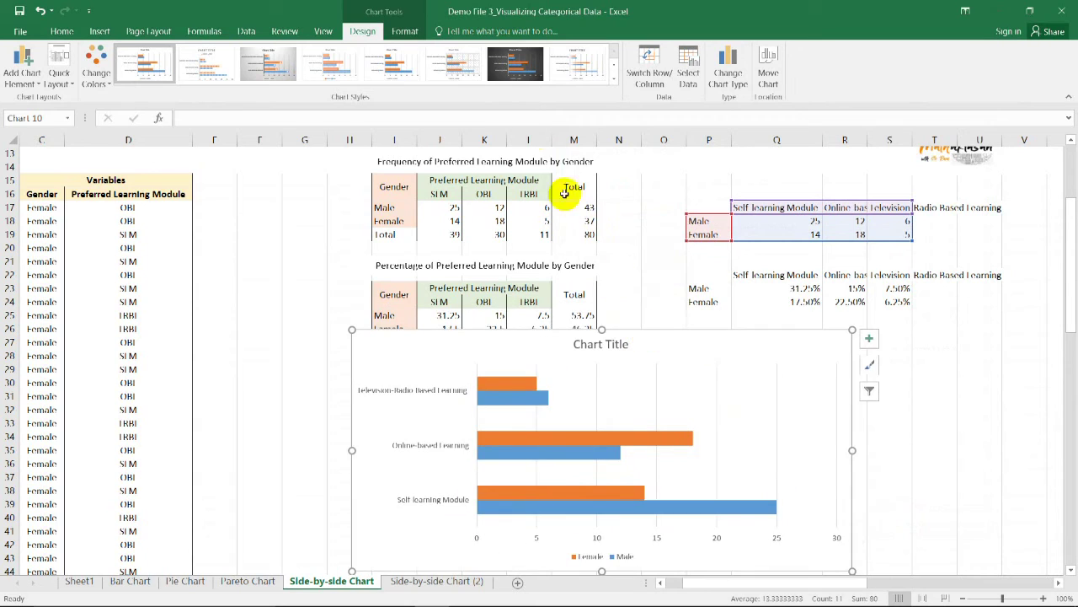
Step: Apply the dark chart style and the Quick Layout with a data table
{"action": "left_click", "coordinate": [510, 71]}
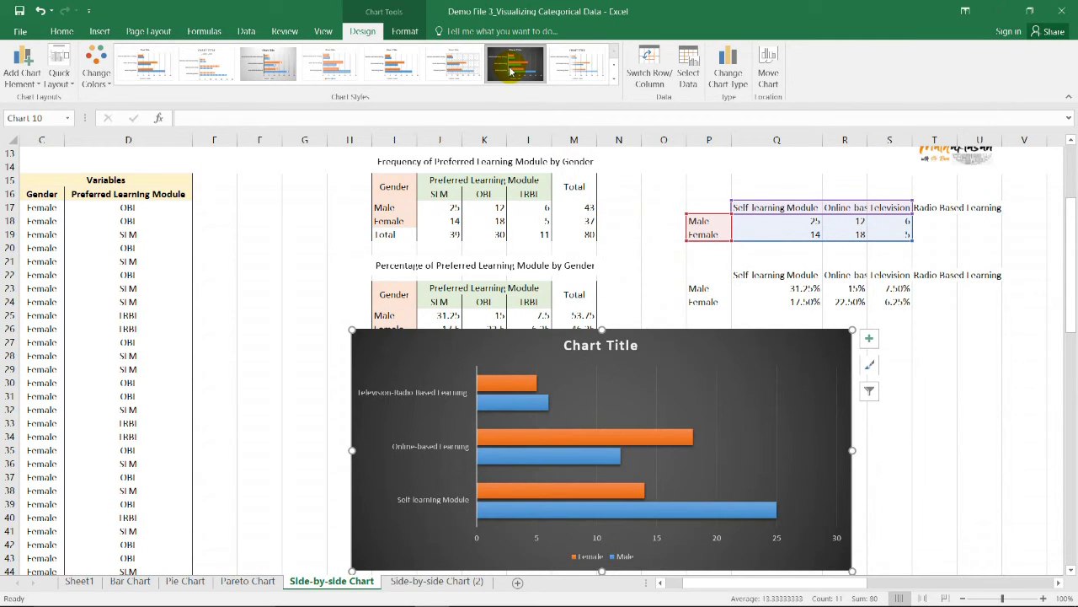
{"action": "left_click", "coordinate": [58, 75]}
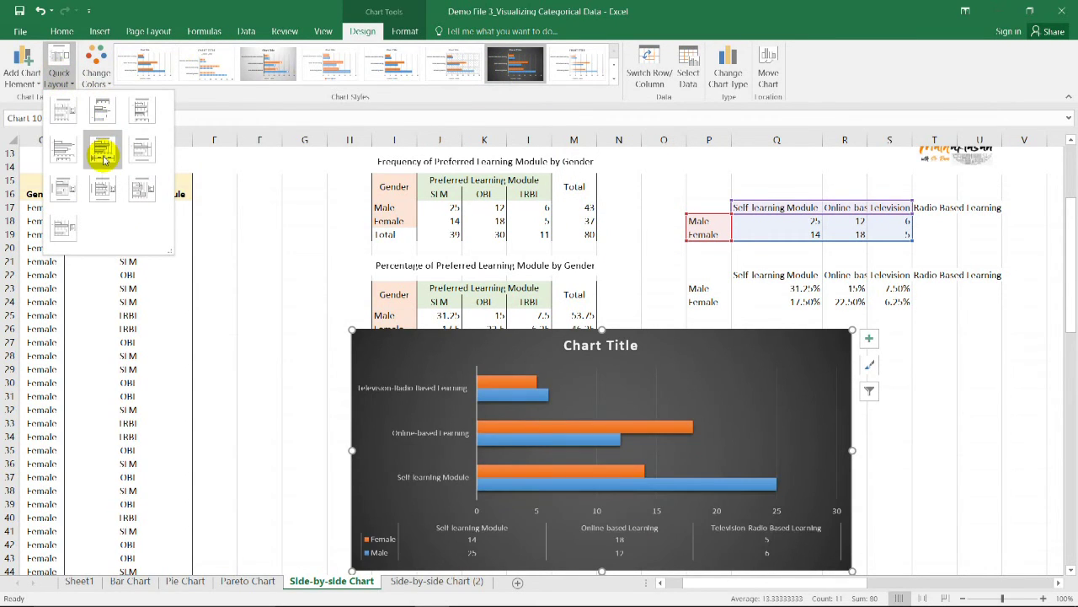
{"action": "left_click", "coordinate": [102, 154]}
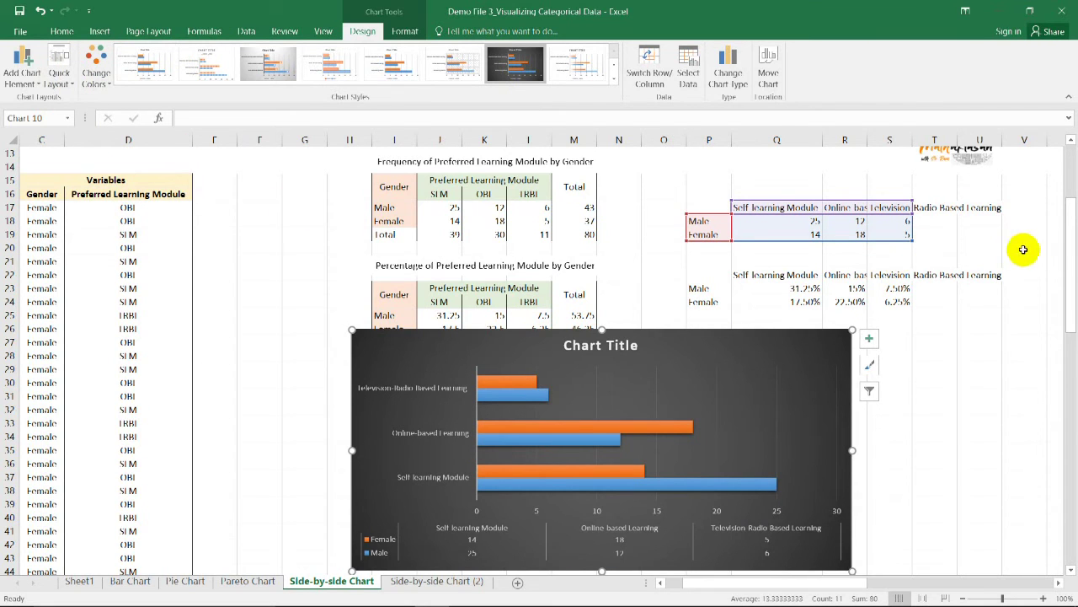
{"action": "left_click_drag", "start_coordinate": [1070, 247], "coordinate": [1070, 293]}
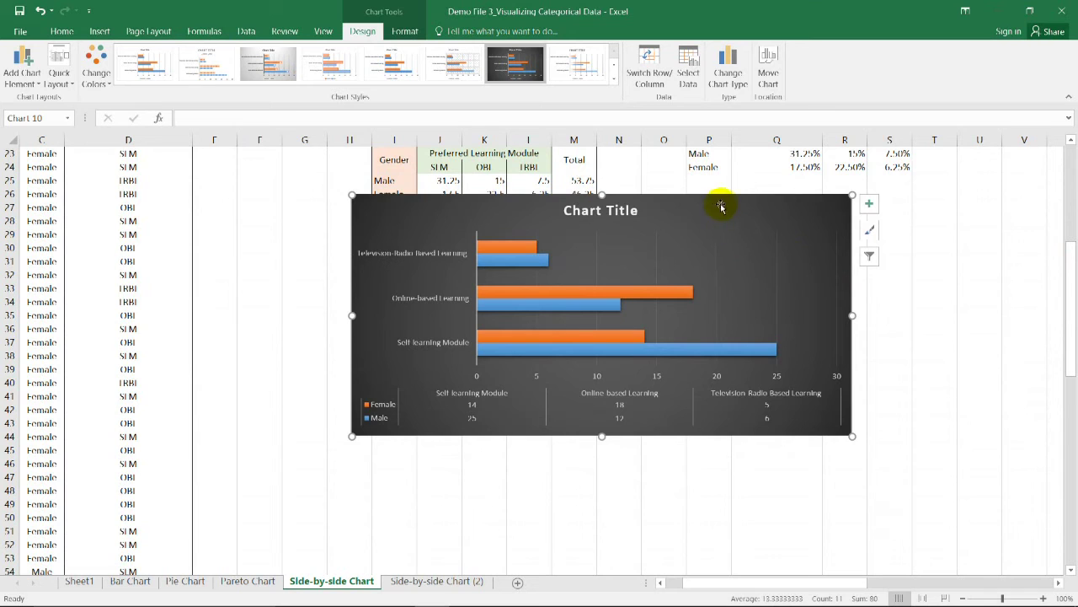
{"action": "left_click_drag", "start_coordinate": [715, 264], "coordinate": [715, 379]}
{"action": "scroll", "coordinate": [548, 247], "scroll_direction": "up", "scroll_amount": 2}
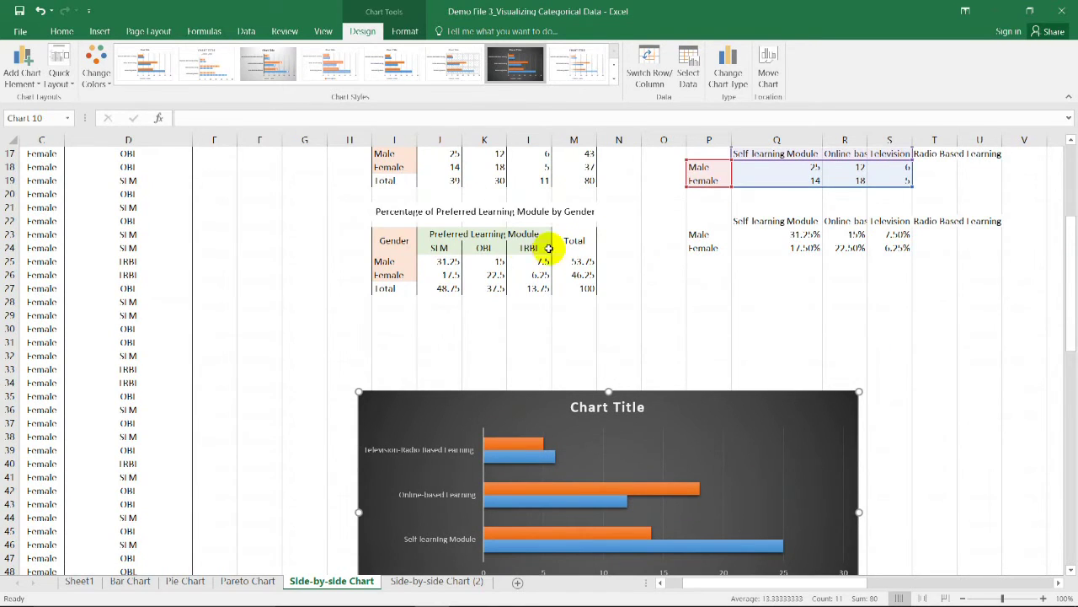
Step: Copy the 'Preferred Learning Module' heading text from cell J23
{"action": "left_click", "coordinate": [449, 233]}
{"action": "double_click", "coordinate": [452, 233]}
{"action": "left_click_drag", "start_coordinate": [451, 233], "coordinate": [546, 235]}
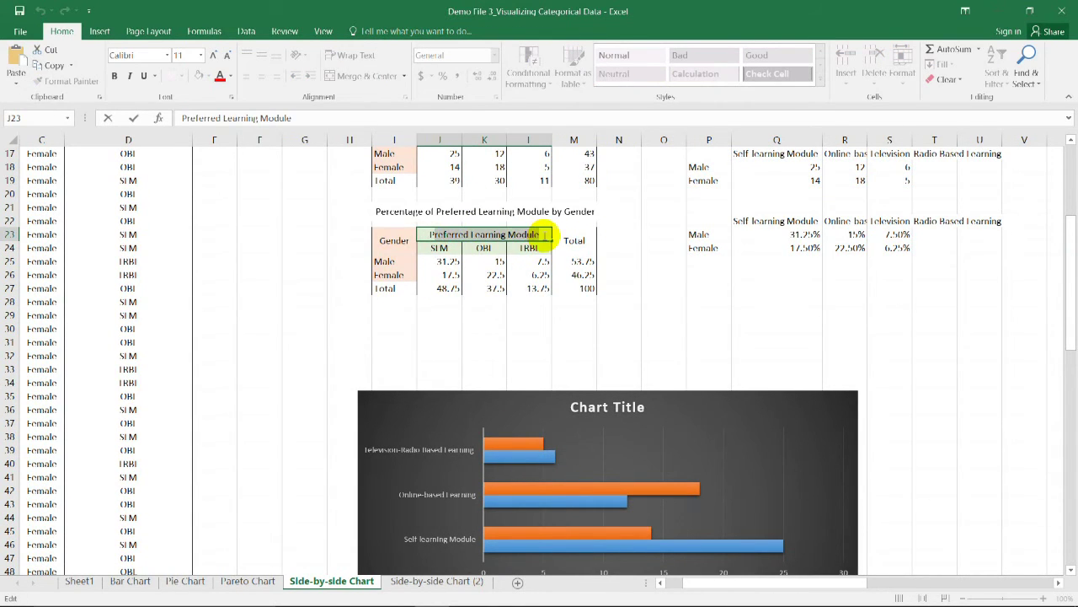
{"action": "left_click_drag", "start_coordinate": [430, 235], "coordinate": [545, 238]}
{"action": "key", "text": "ctrl+c"}
Step: Replace 'Chart Title' with the pasted heading plus ' by Gender', then drag the chart up near the tables
{"action": "double_click", "coordinate": [608, 398]}
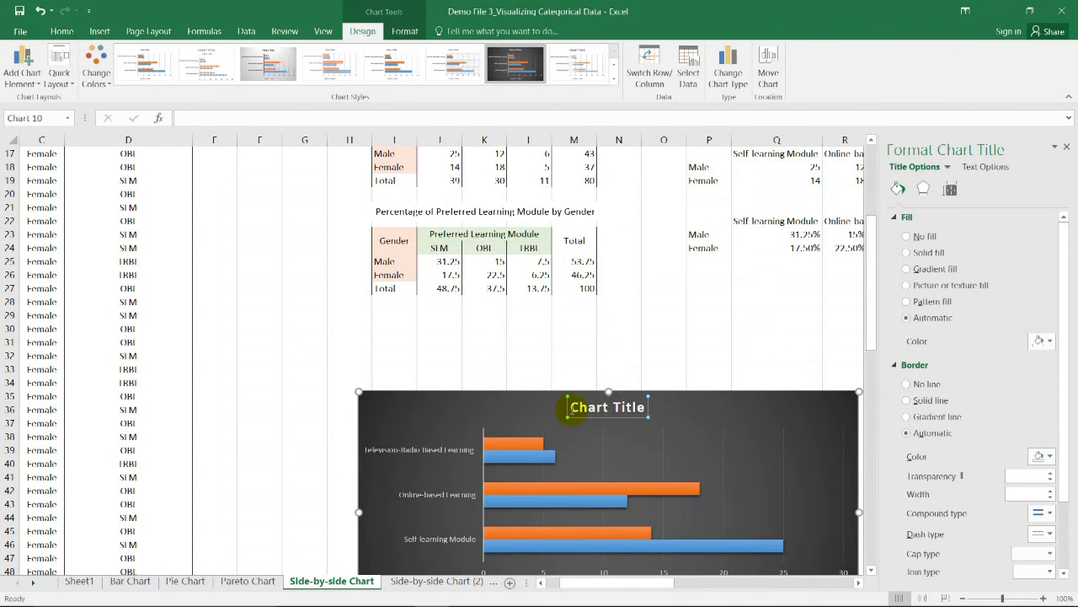
{"action": "left_click_drag", "start_coordinate": [573, 408], "coordinate": [643, 407]}
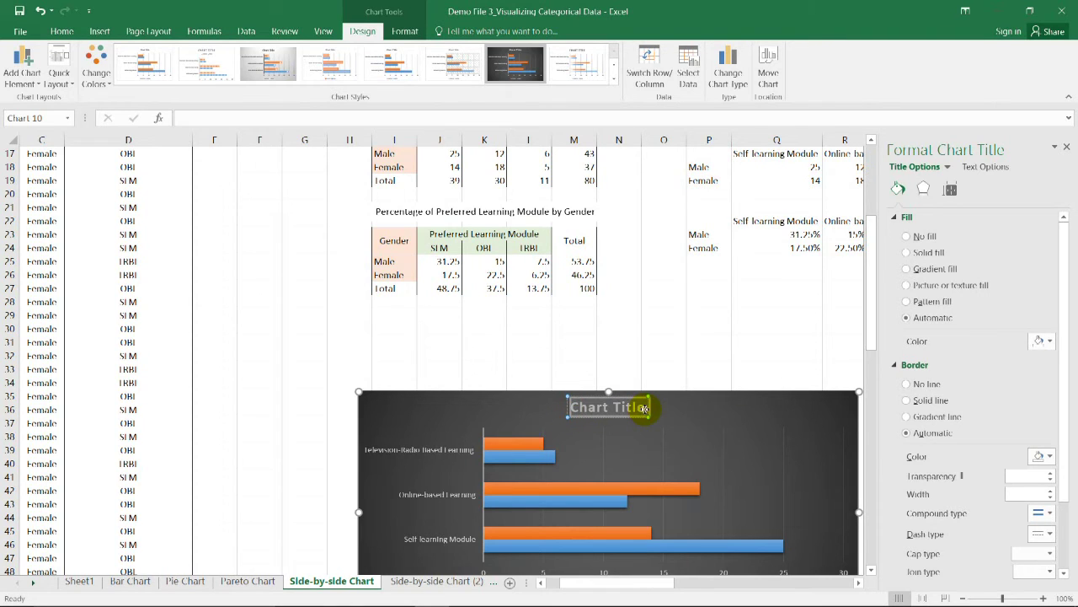
{"action": "key", "text": "ctrl+v"}
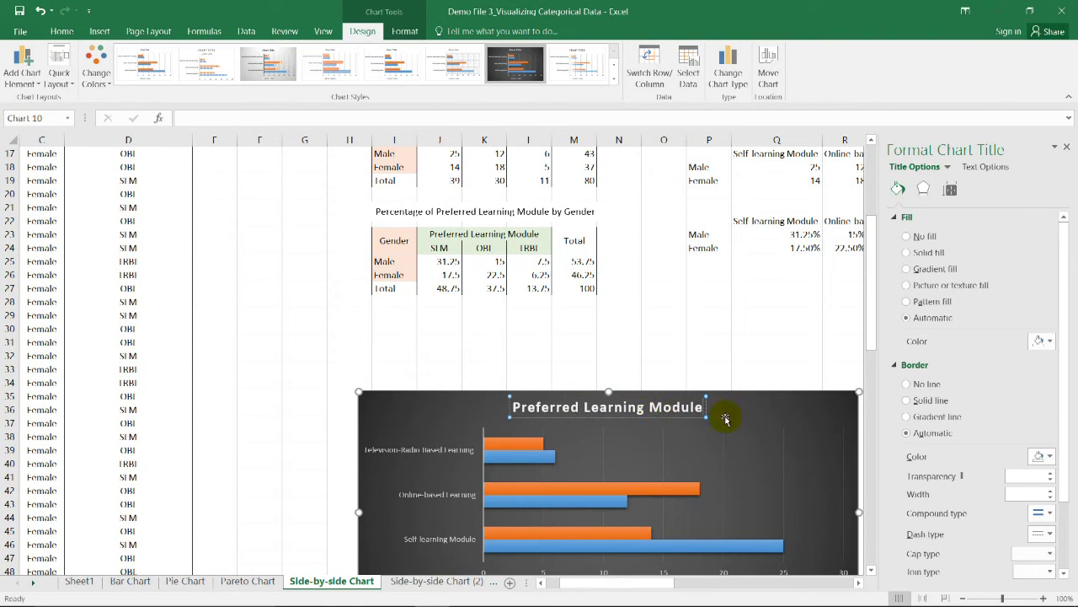
{"action": "type", "text": "by Gender"}
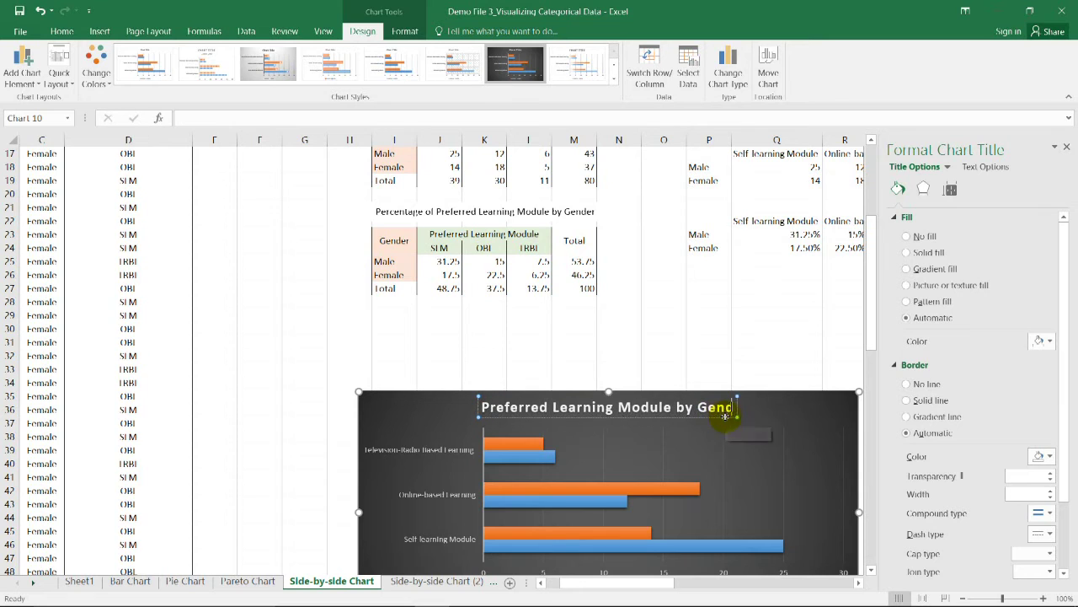
{"action": "left_click", "coordinate": [1067, 146]}
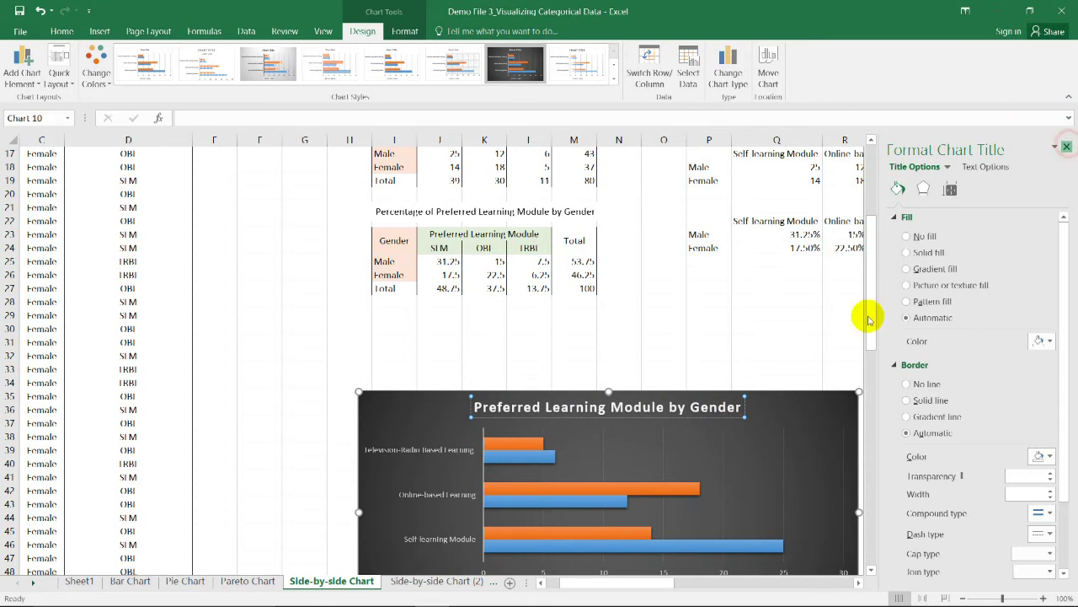
{"action": "left_click_drag", "start_coordinate": [795, 390], "coordinate": [787, 173]}
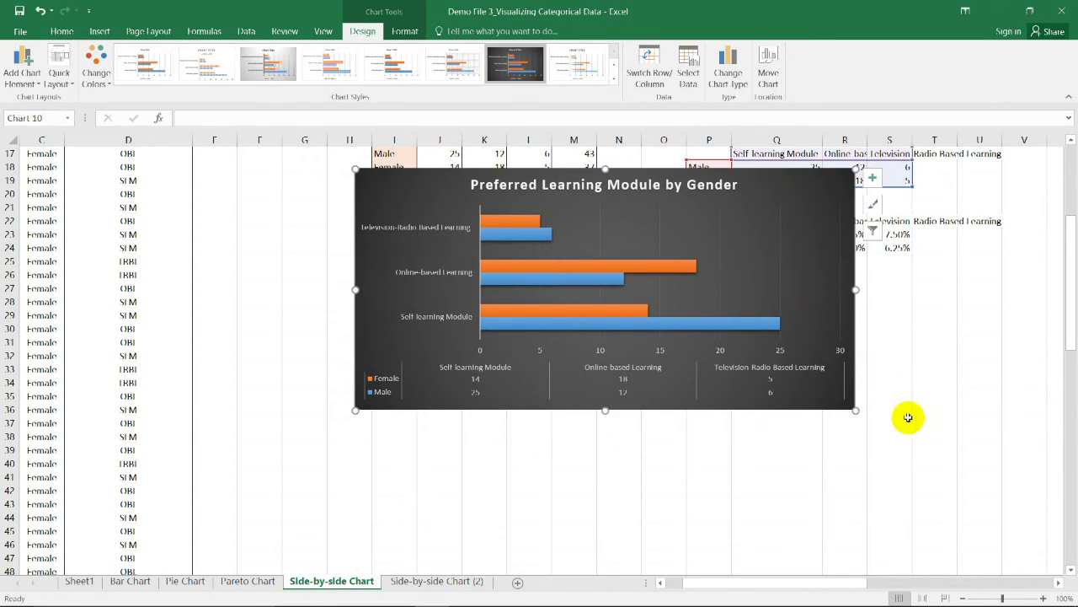
Step: Enlarge the gender bar chart so the data table fits, then select the Male bar series
{"action": "left_click_drag", "start_coordinate": [854, 409], "coordinate": [922, 480]}
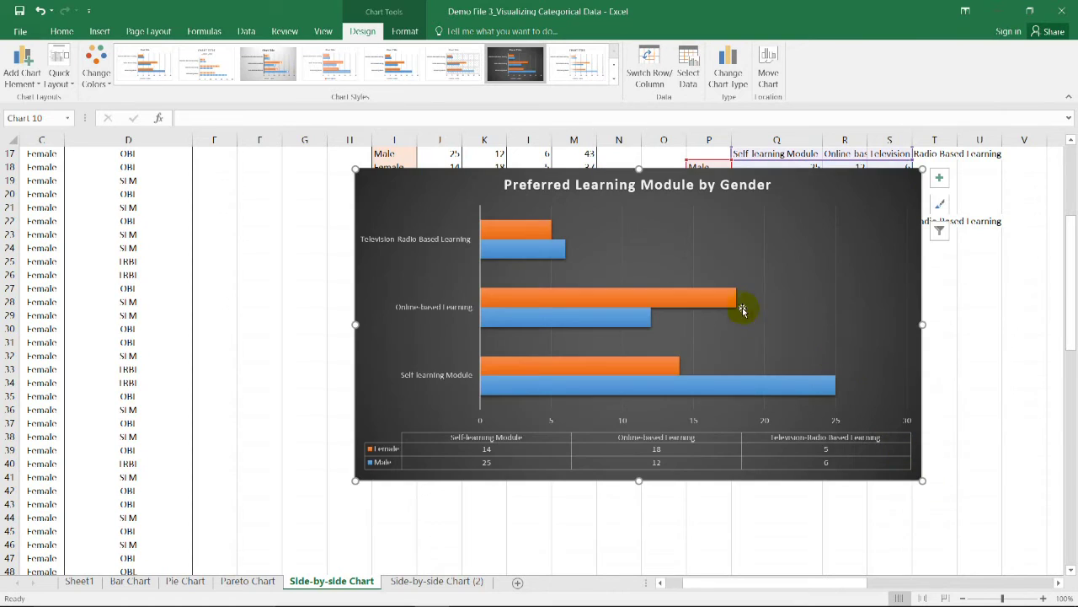
{"action": "mouse_move", "coordinate": [655, 374]}
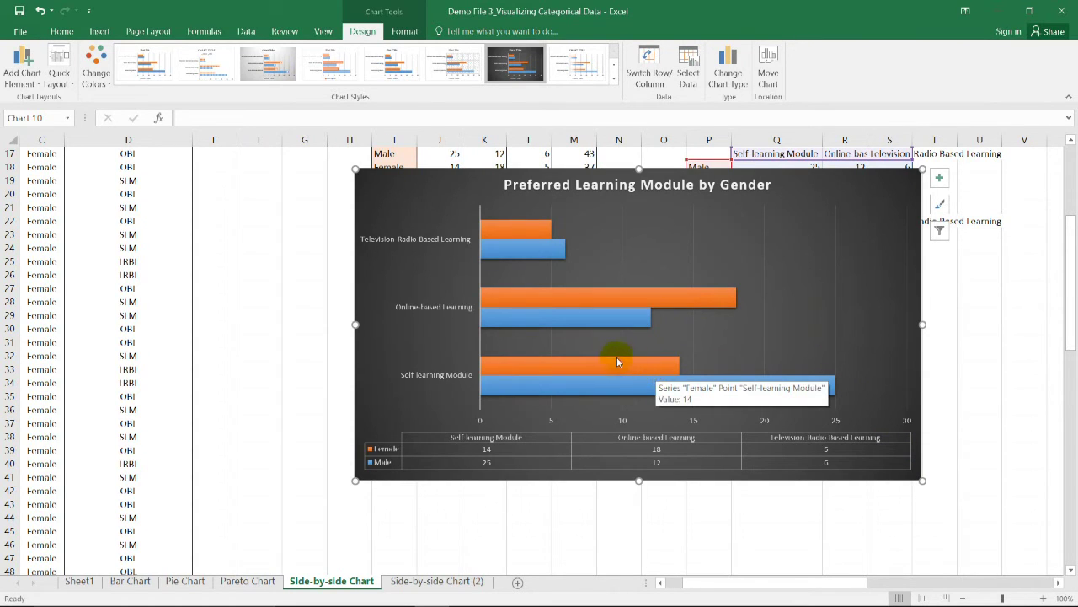
{"action": "mouse_move", "coordinate": [548, 233]}
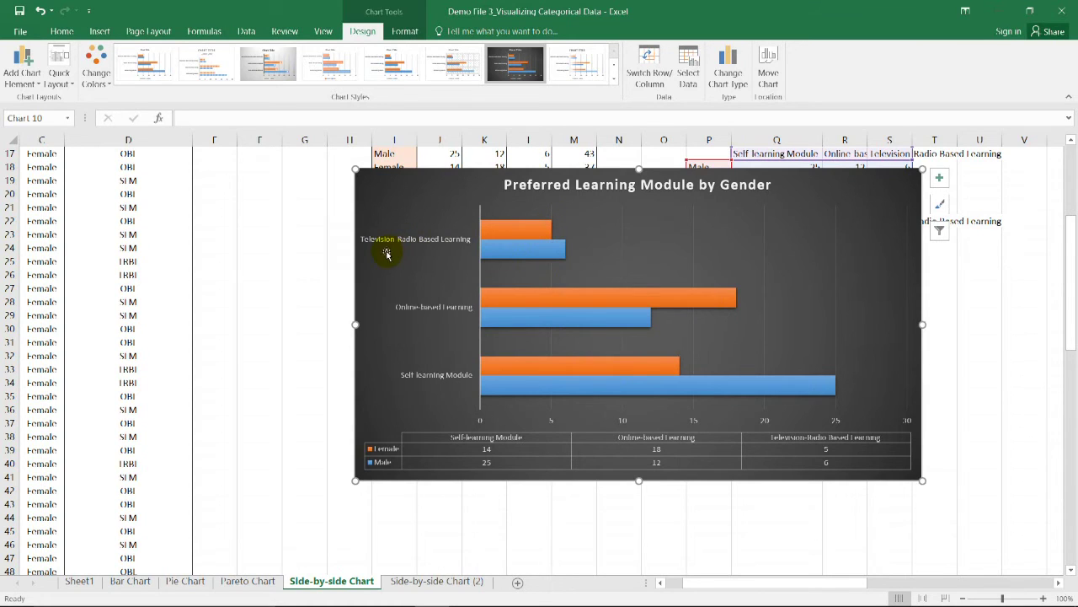
{"action": "left_click", "coordinate": [529, 256]}
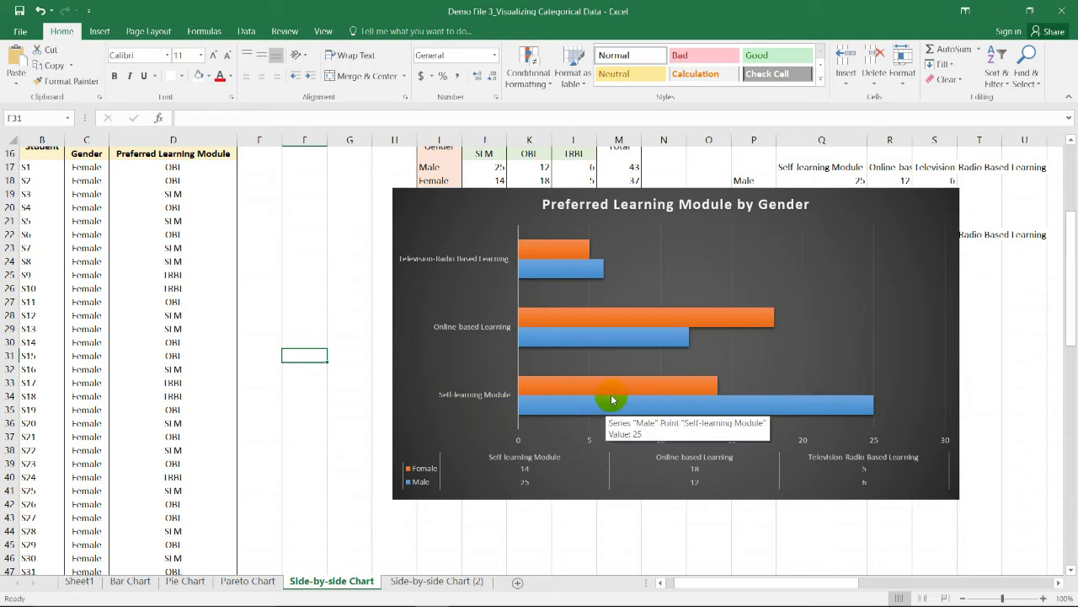
{"action": "mouse_move", "coordinate": [614, 395]}
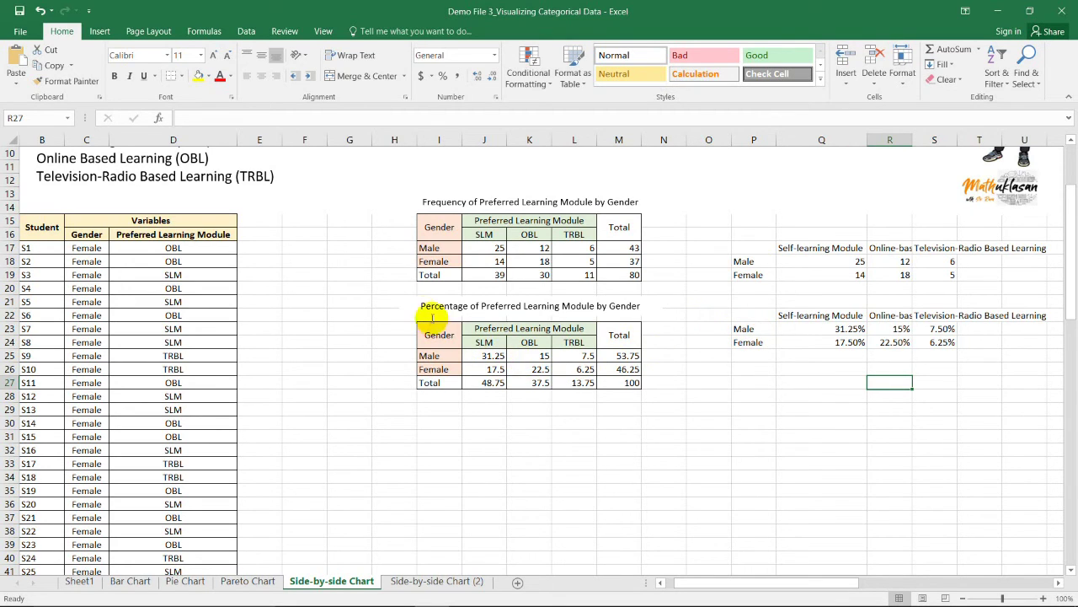
Step: Review the percentage table's title and the module headings in row 22
{"action": "left_click_drag", "start_coordinate": [415, 306], "coordinate": [542, 368]}
{"action": "left_click", "coordinate": [716, 395]}
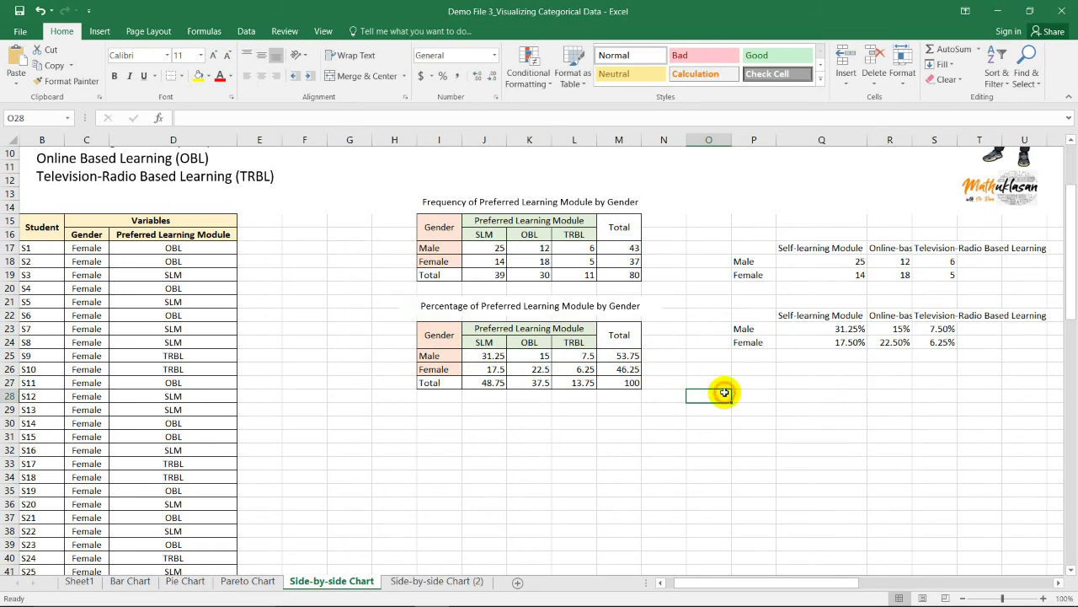
{"action": "left_click_drag", "start_coordinate": [738, 315], "coordinate": [1026, 348]}
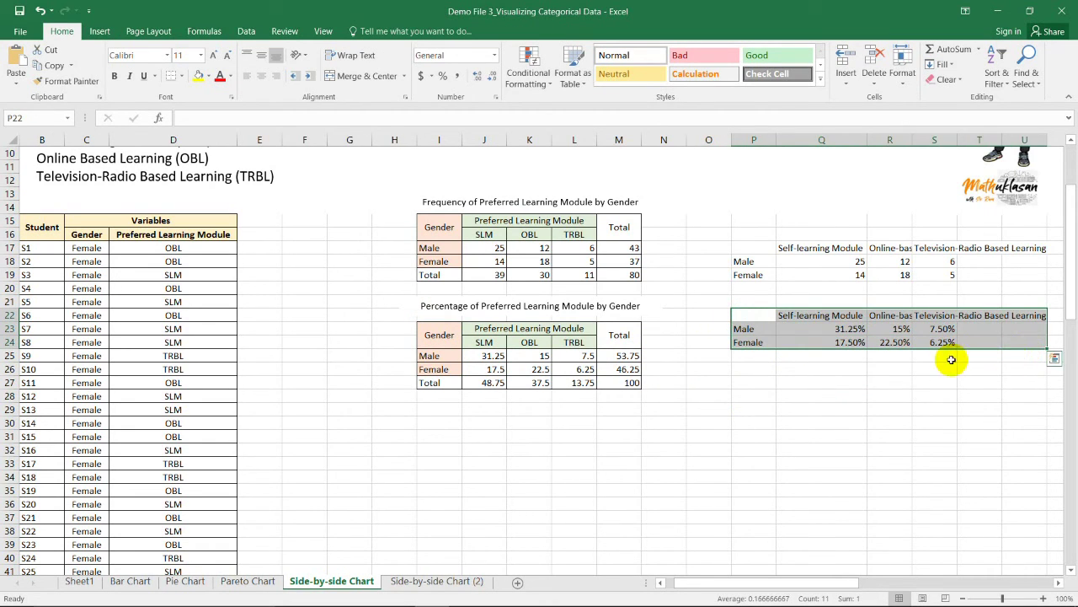
{"action": "left_click", "coordinate": [830, 314]}
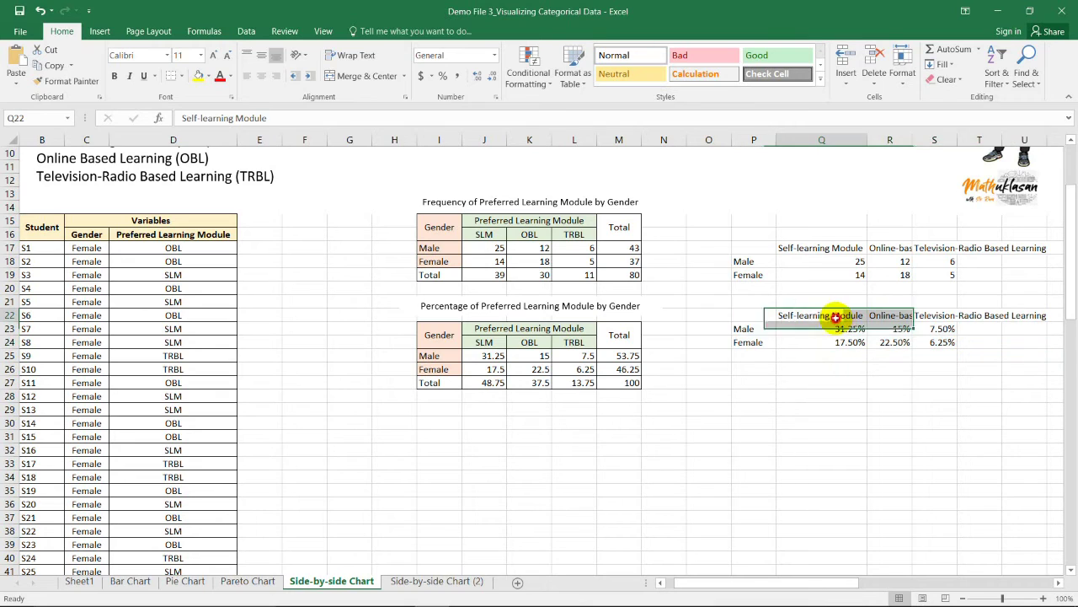
{"action": "left_click", "coordinate": [892, 315]}
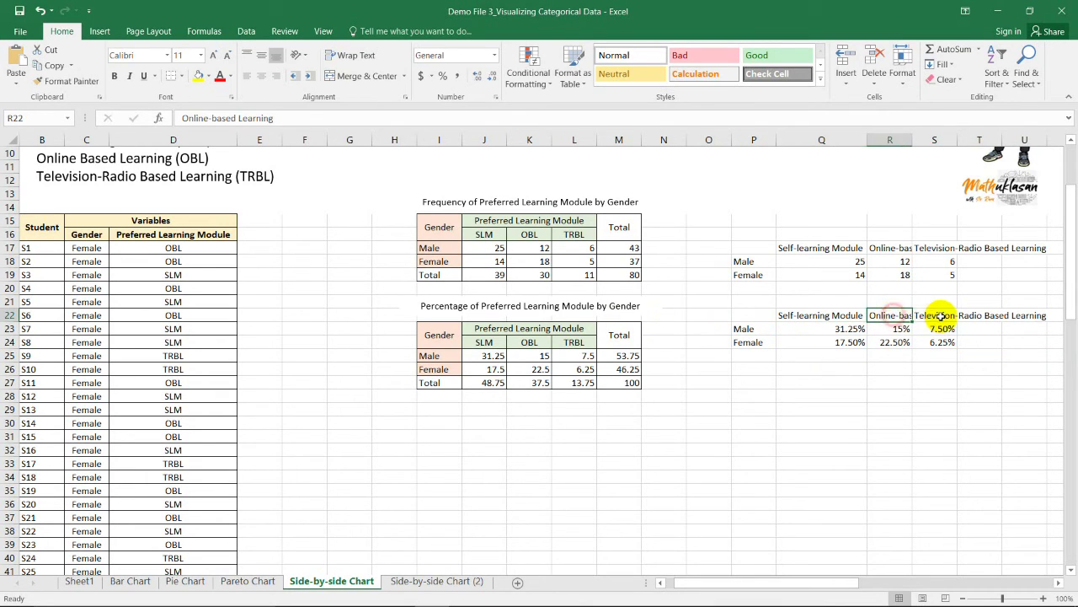
{"action": "left_click", "coordinate": [939, 315]}
{"action": "left_click", "coordinate": [994, 314]}
{"action": "left_click", "coordinate": [830, 317]}
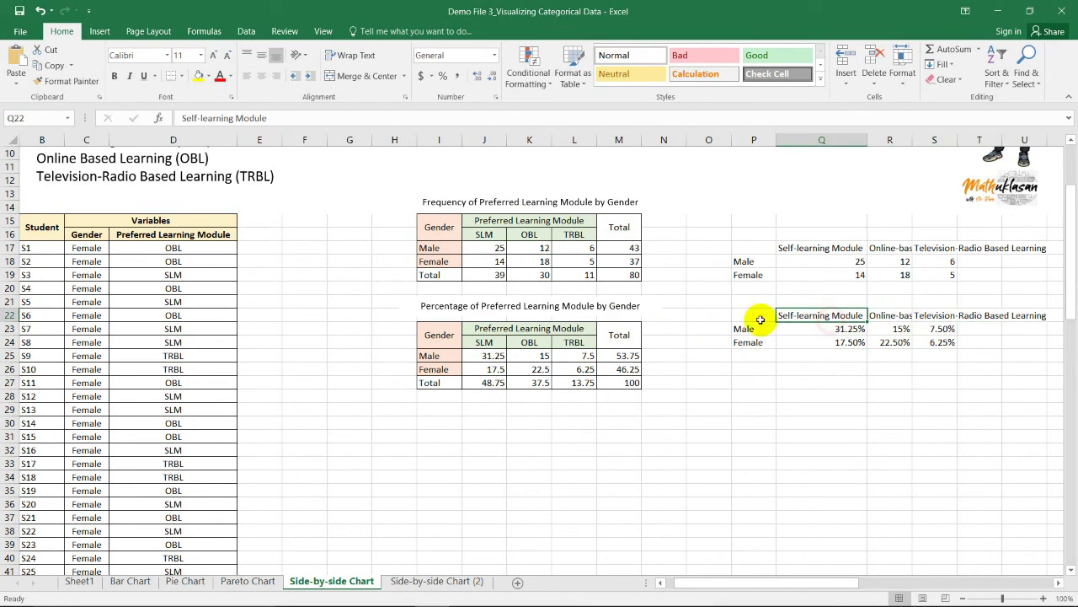
Step: Select P22:S24, the gender labels, module headings and percentages, as chart data
{"action": "left_click_drag", "start_coordinate": [484, 341], "coordinate": [574, 341]}
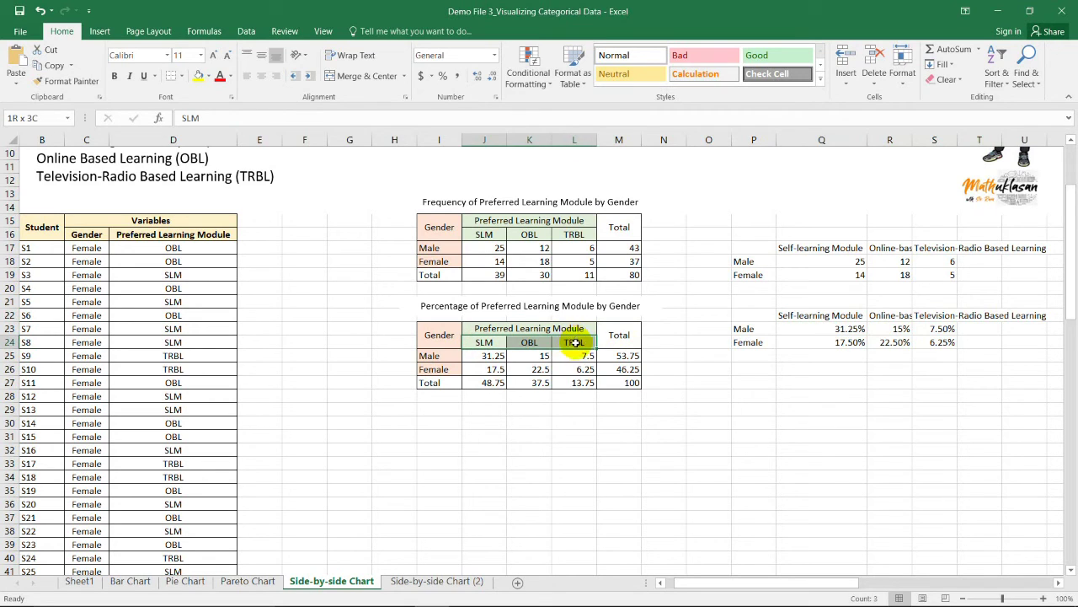
{"action": "left_click", "coordinate": [715, 368]}
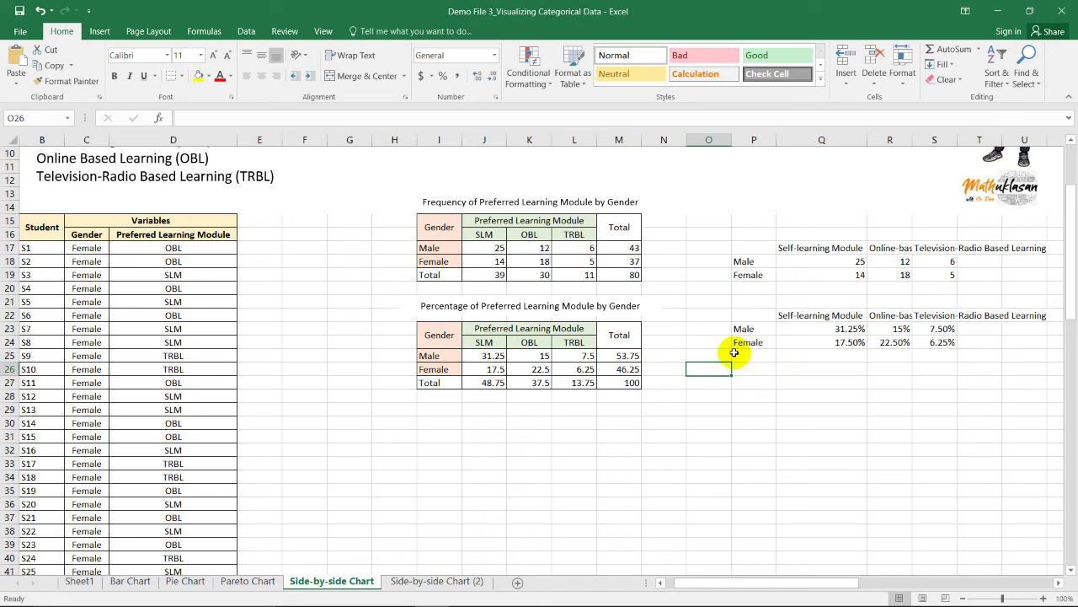
{"action": "left_click", "coordinate": [918, 355]}
{"action": "left_click", "coordinate": [749, 316]}
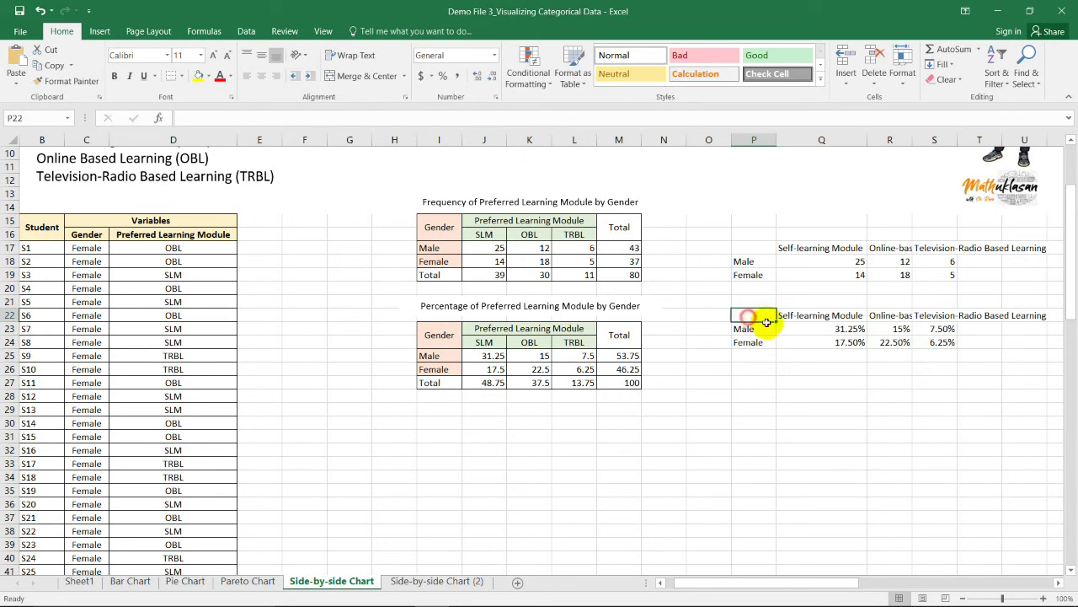
{"action": "left_click_drag", "start_coordinate": [766, 322], "coordinate": [946, 342]}
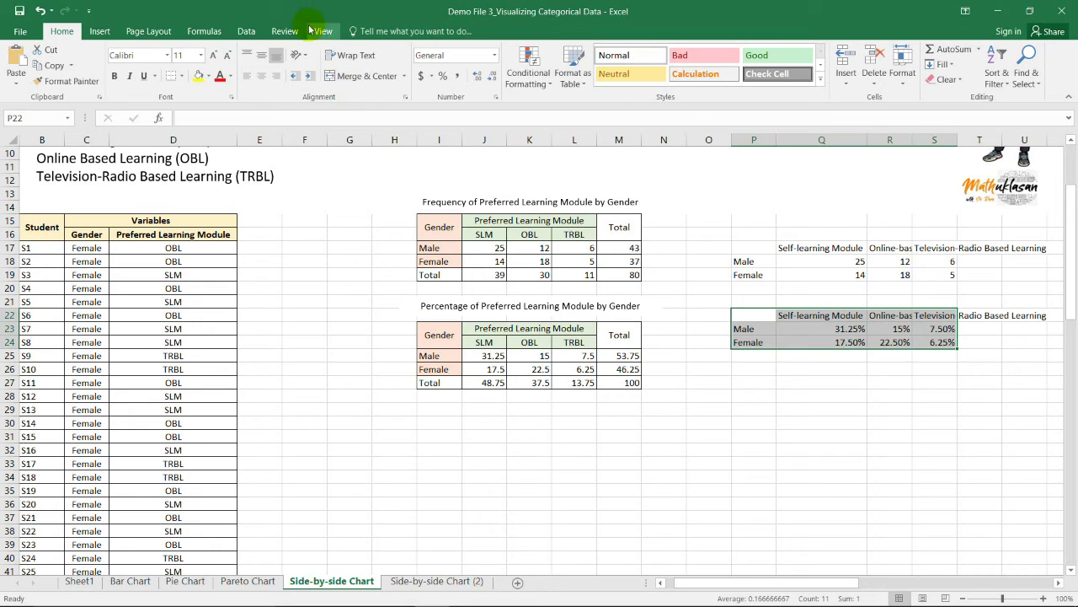
Step: Insert a clustered column chart of Male vs Female percentages per learning module via More Column Charts
{"action": "left_click", "coordinate": [102, 33]}
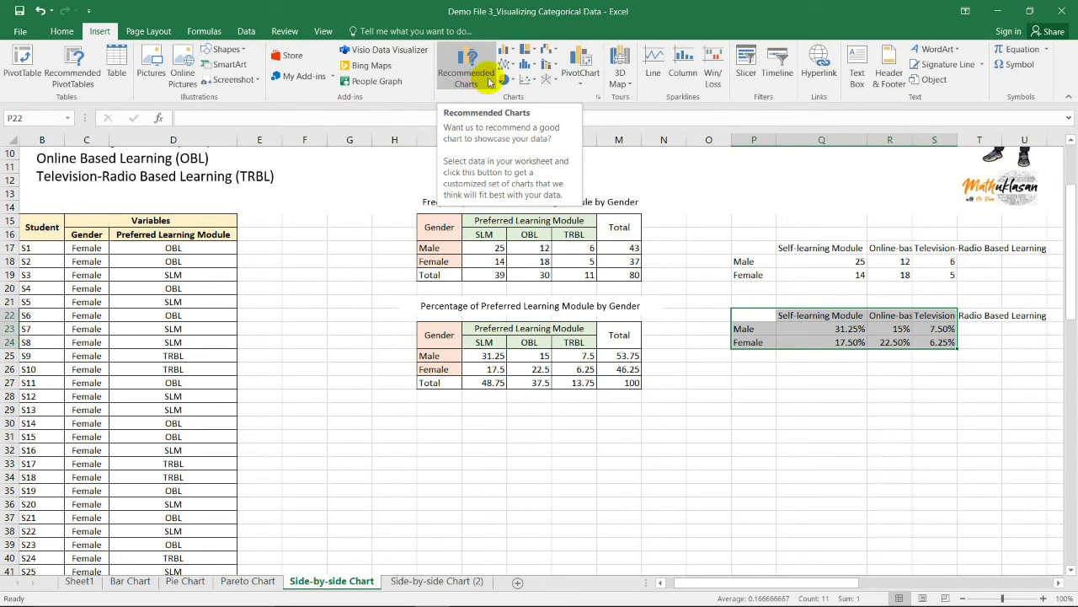
{"action": "left_click", "coordinate": [510, 53]}
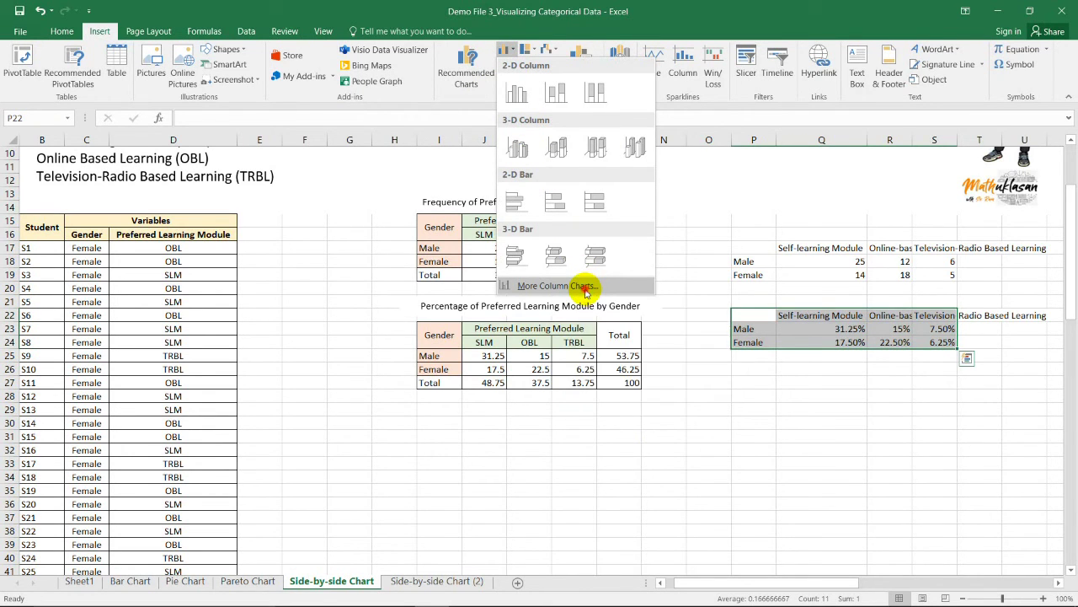
{"action": "left_click", "coordinate": [586, 287]}
{"action": "mouse_move", "coordinate": [699, 291]}
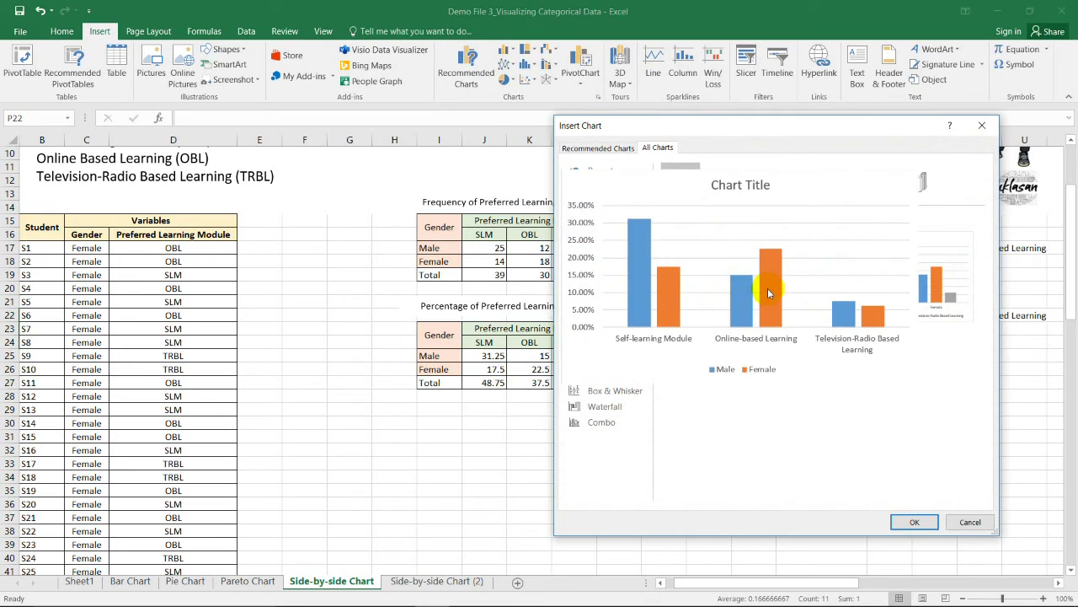
{"action": "mouse_move", "coordinate": [939, 305]}
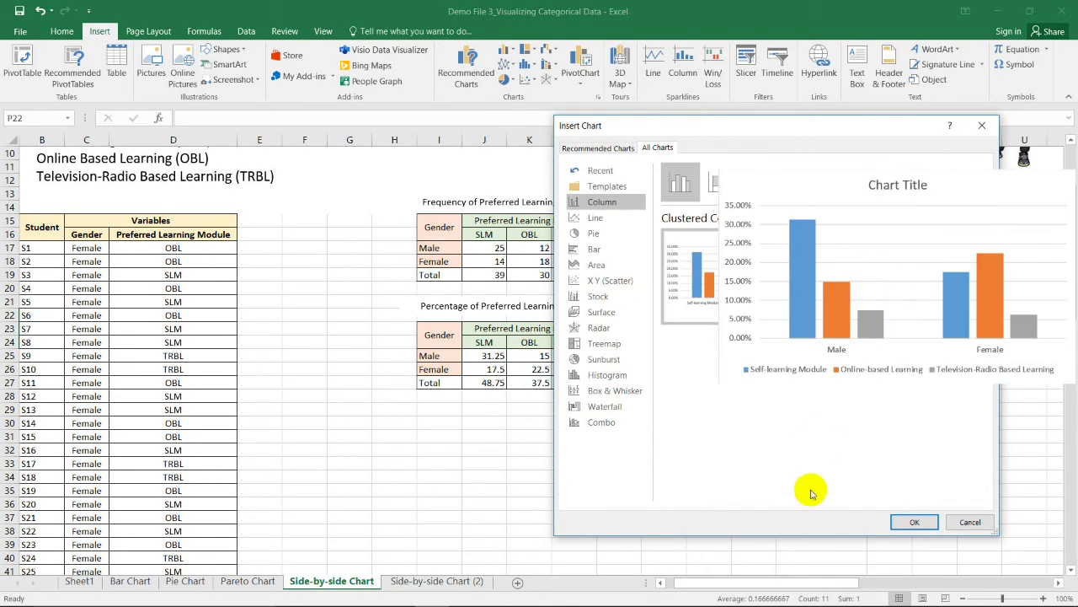
{"action": "mouse_move", "coordinate": [734, 283]}
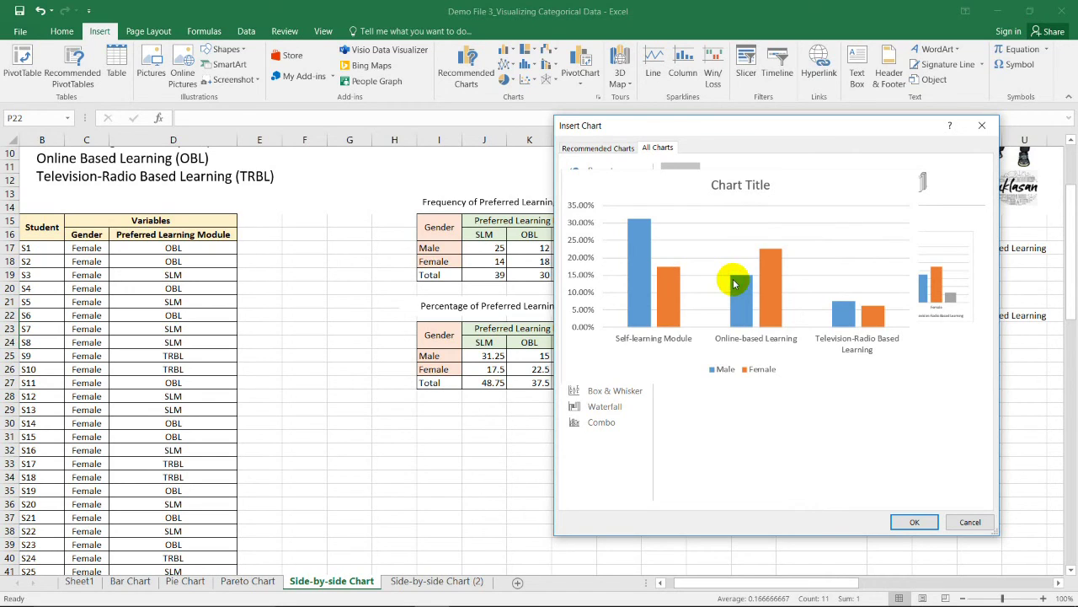
{"action": "left_click", "coordinate": [914, 523]}
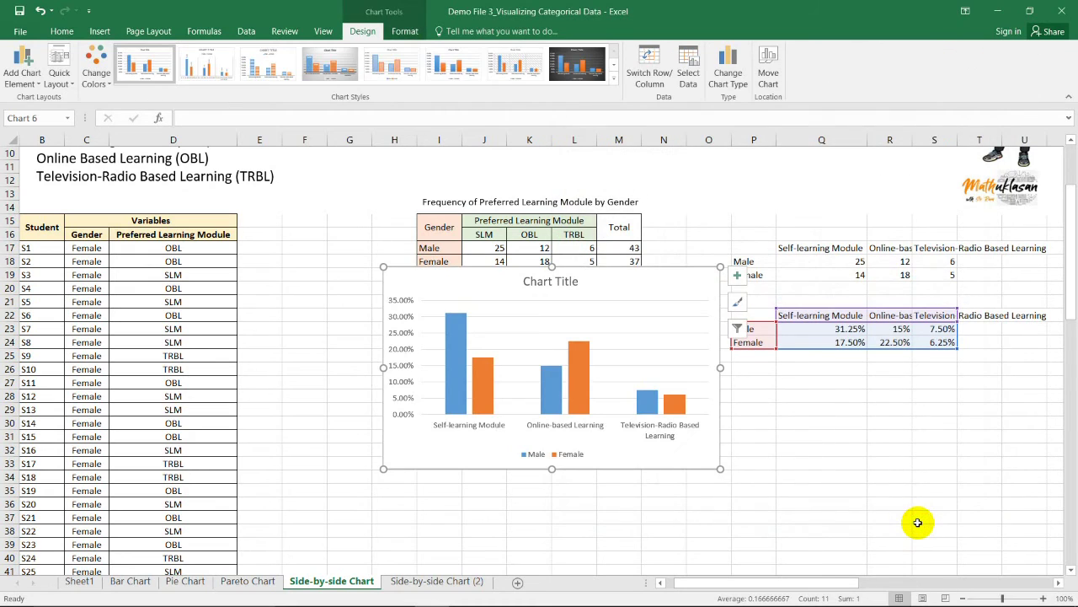
Step: Enlarge the column chart and position it below the percentage table
{"action": "left_click_drag", "start_coordinate": [721, 468], "coordinate": [799, 493]}
{"action": "left_click_drag", "start_coordinate": [661, 270], "coordinate": [789, 387]}
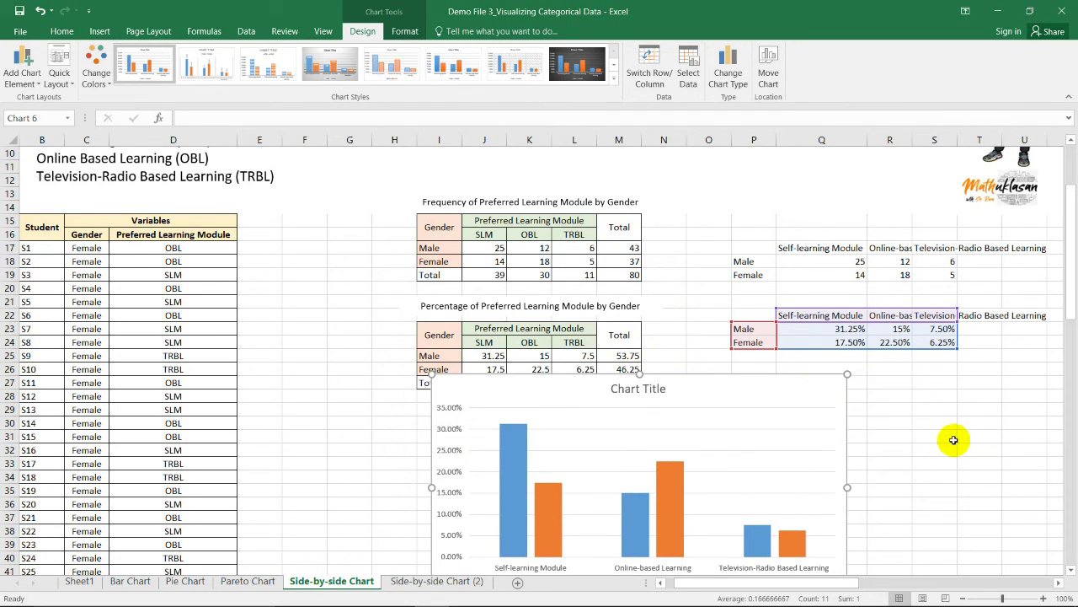
{"action": "scroll", "coordinate": [953, 437], "scroll_direction": "down", "scroll_amount": 2}
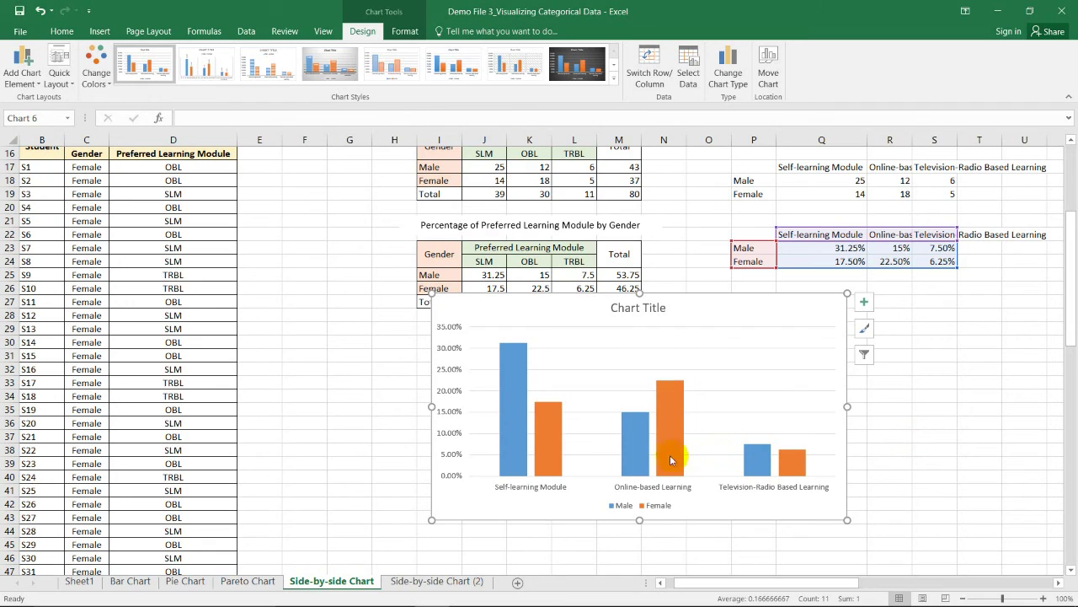
{"action": "mouse_move", "coordinate": [662, 447]}
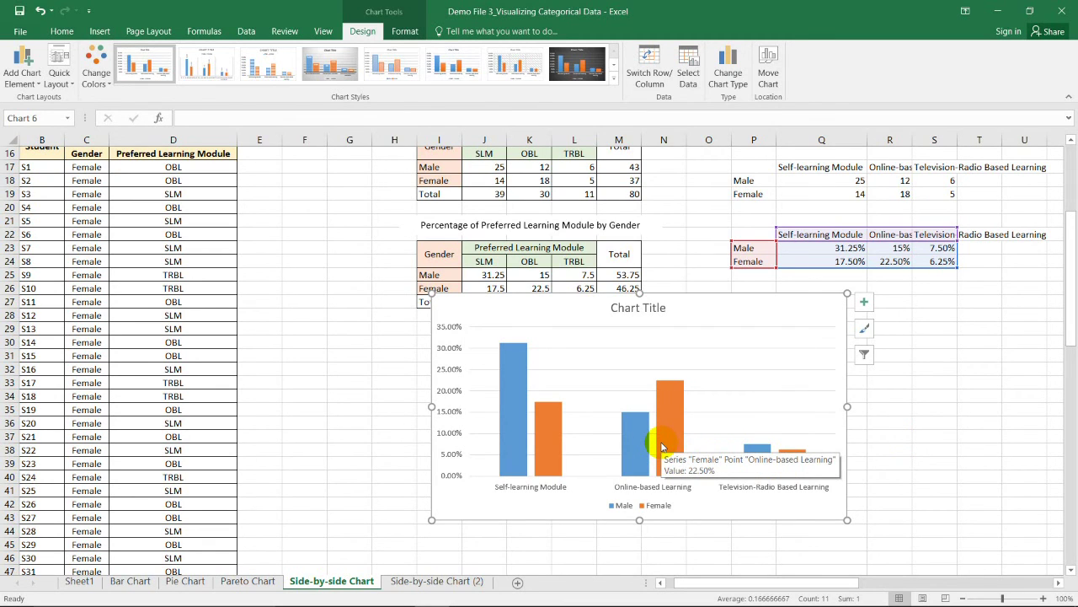
{"action": "left_click", "coordinate": [922, 434]}
{"action": "left_click", "coordinate": [680, 444]}
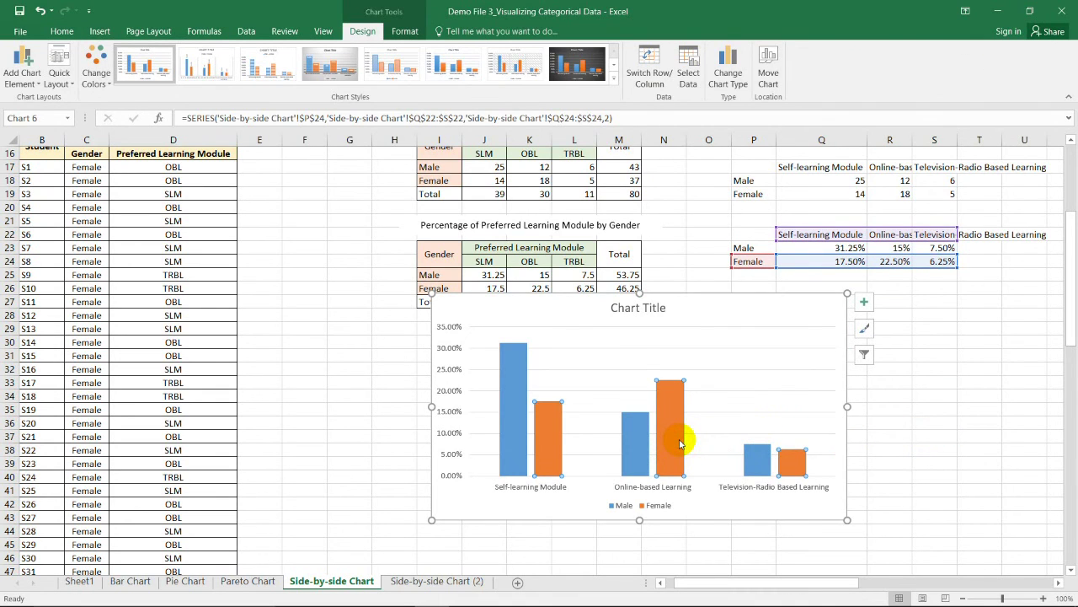
Step: Change the Female series overlap from -27% to 0% so Male and Female bars touch
{"action": "left_click", "coordinate": [514, 422]}
{"action": "left_click", "coordinate": [553, 432]}
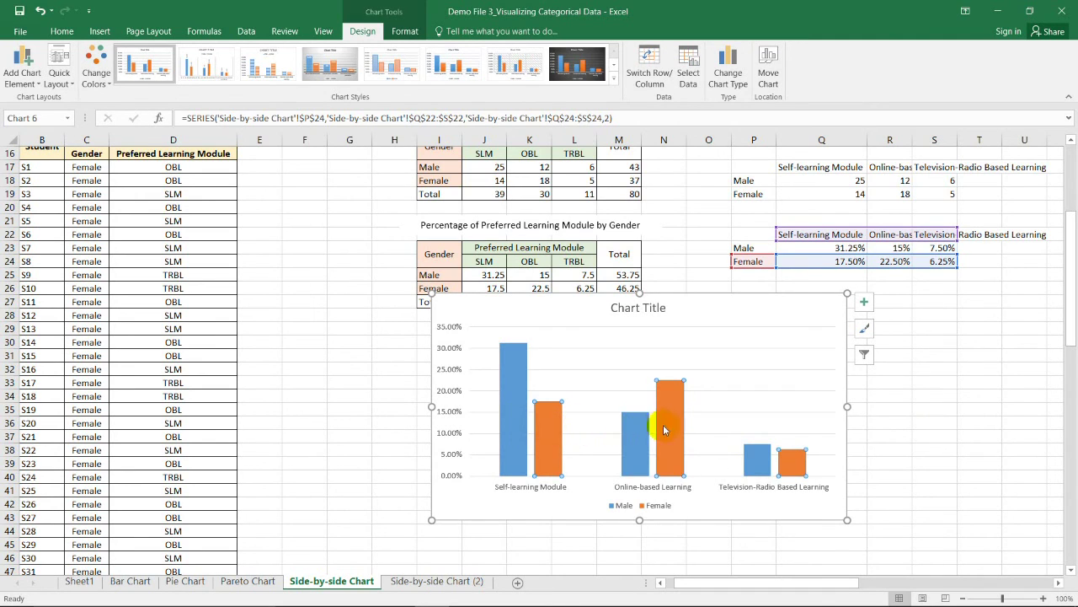
{"action": "left_click", "coordinate": [512, 411]}
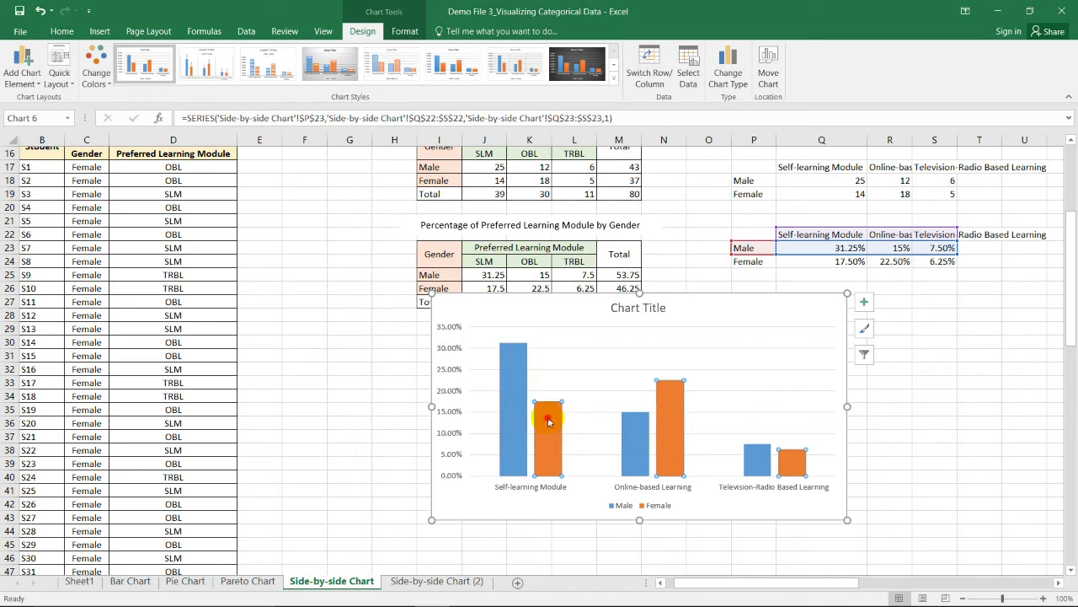
{"action": "left_click", "coordinate": [548, 422]}
{"action": "right_click", "coordinate": [547, 421]}
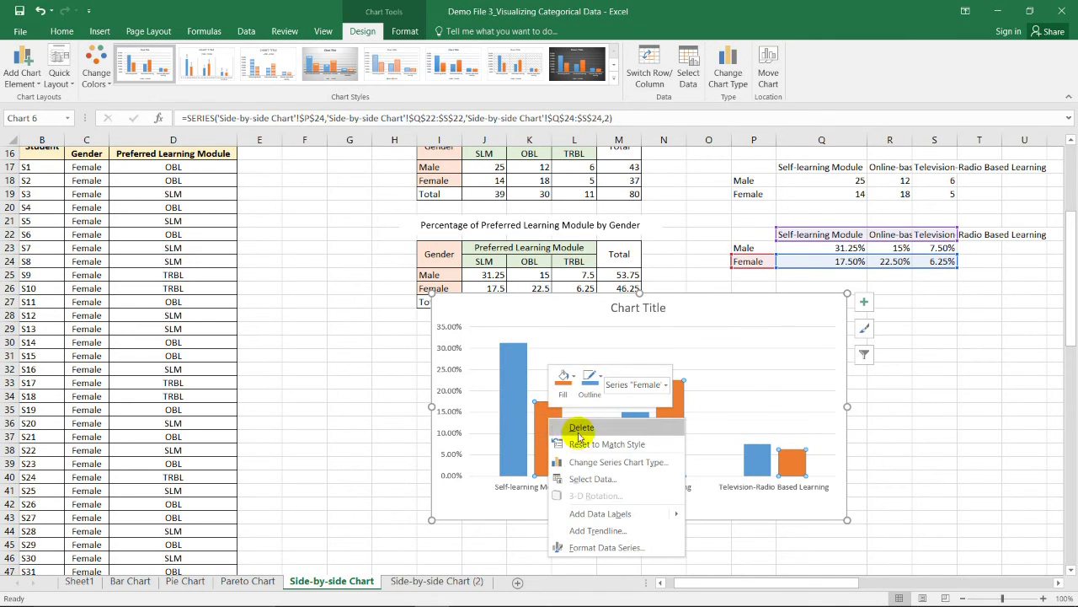
{"action": "left_click", "coordinate": [615, 547]}
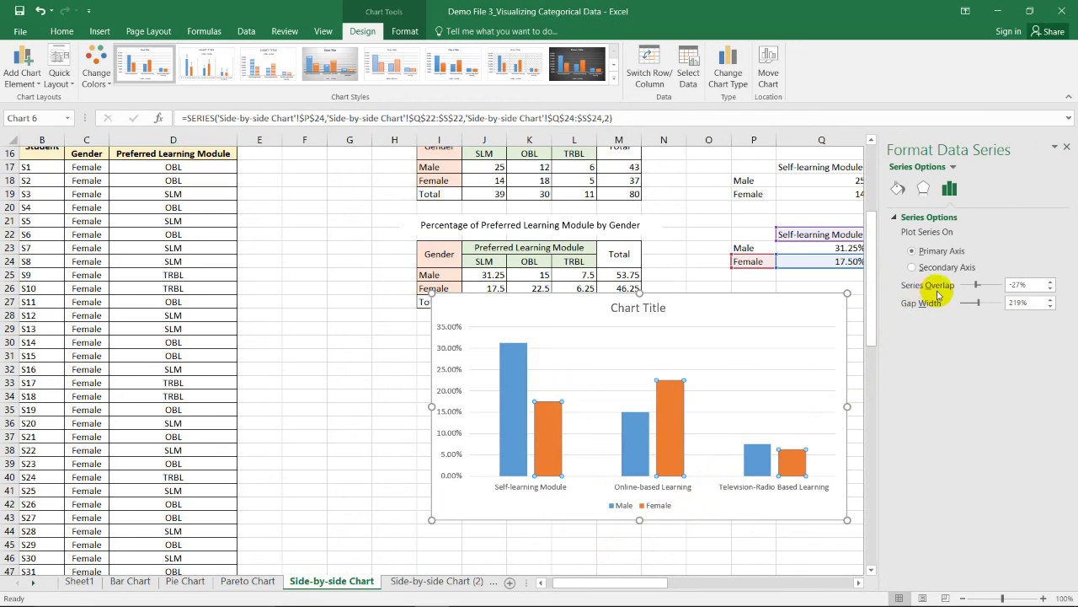
{"action": "double_click", "coordinate": [1030, 285]}
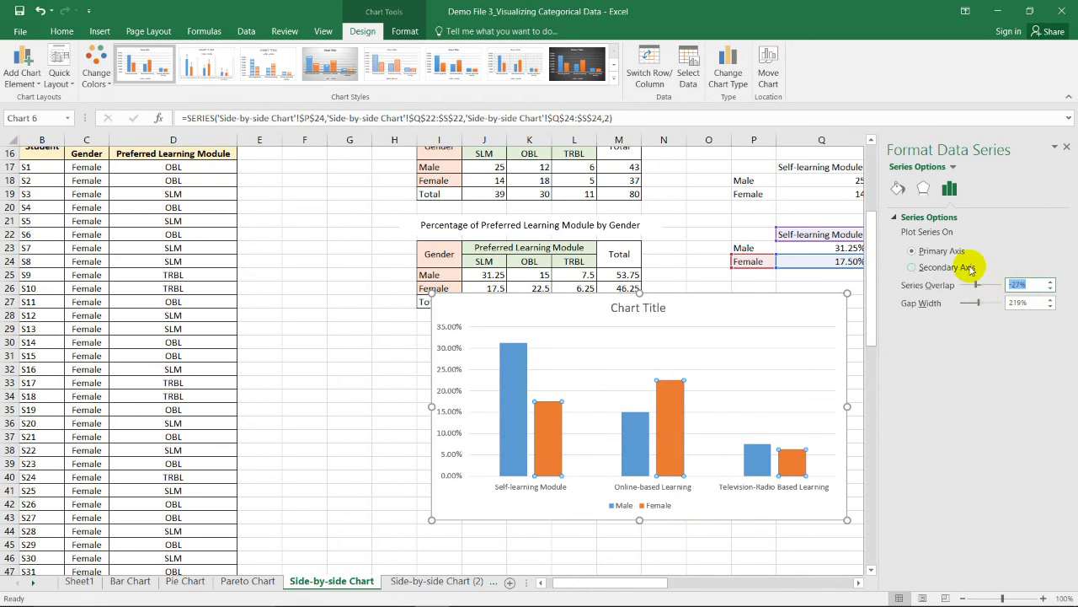
{"action": "type", "text": "0"}
{"action": "key", "text": "Return"}
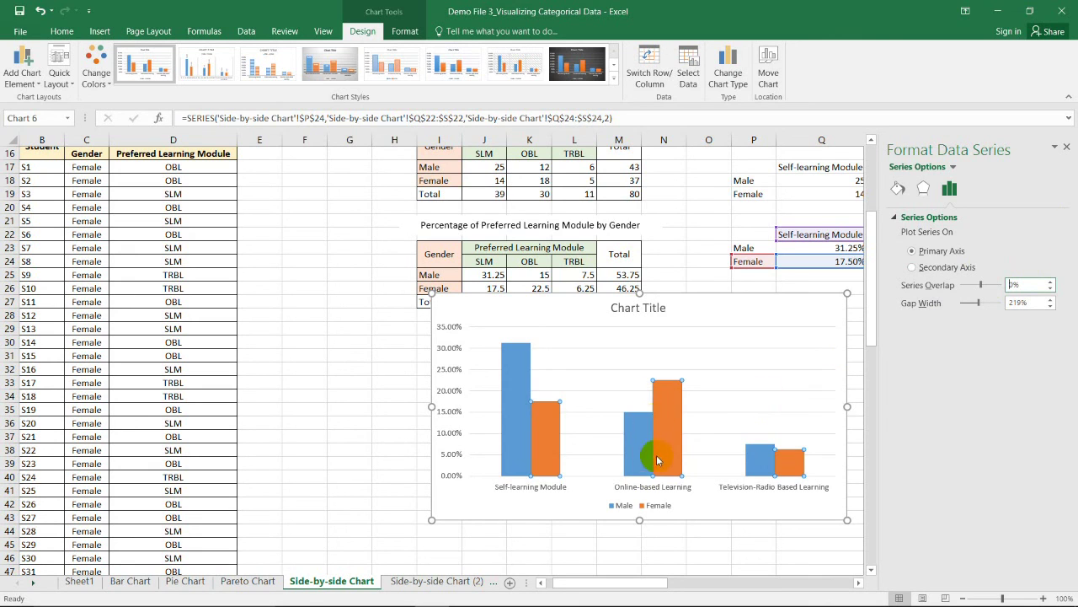
{"action": "mouse_move", "coordinate": [647, 464]}
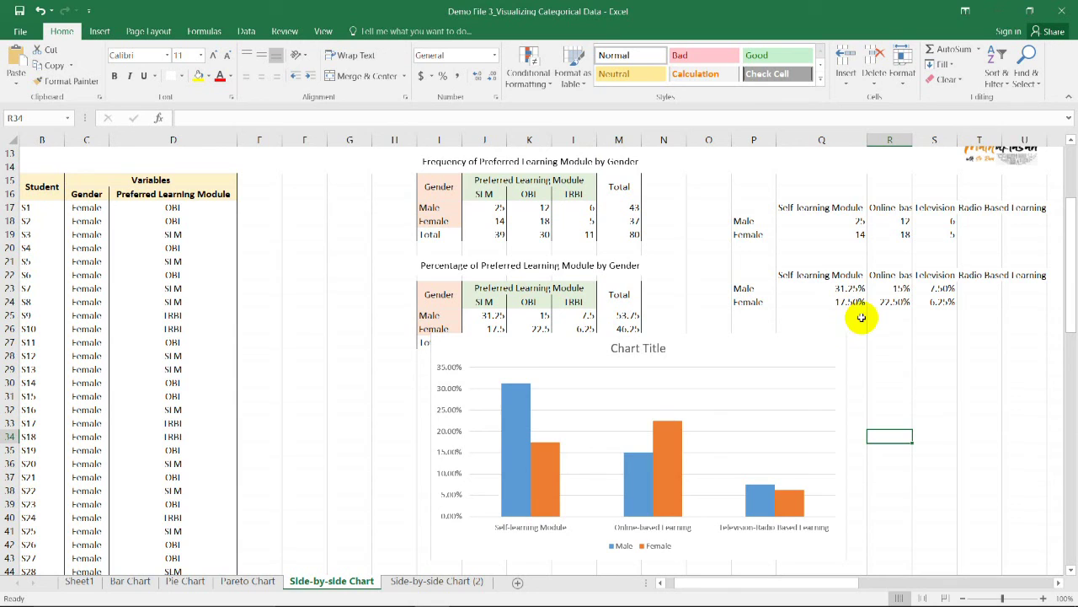
{"action": "left_click_drag", "start_coordinate": [840, 289], "coordinate": [941, 301]}
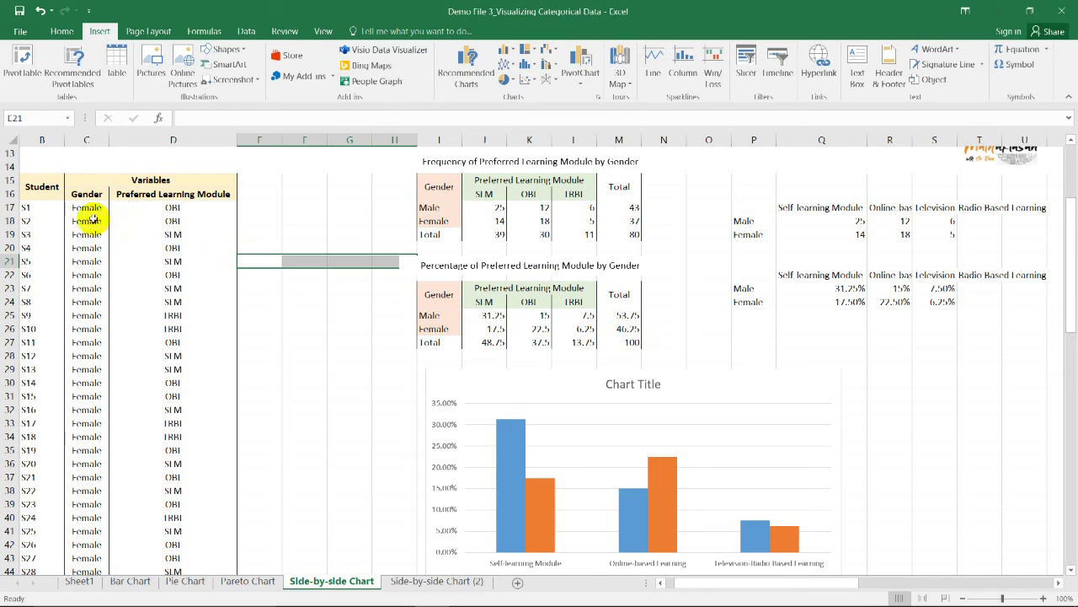
{"action": "left_click_drag", "start_coordinate": [87, 209], "coordinate": [241, 444]}
{"action": "left_click", "coordinate": [404, 166]}
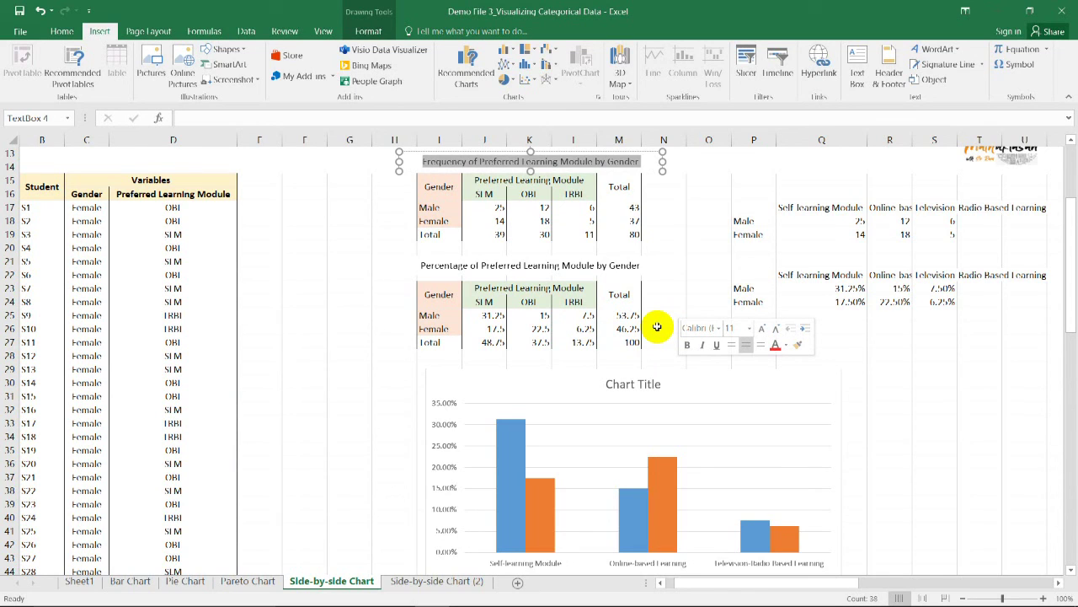
{"action": "left_click", "coordinate": [81, 581]}
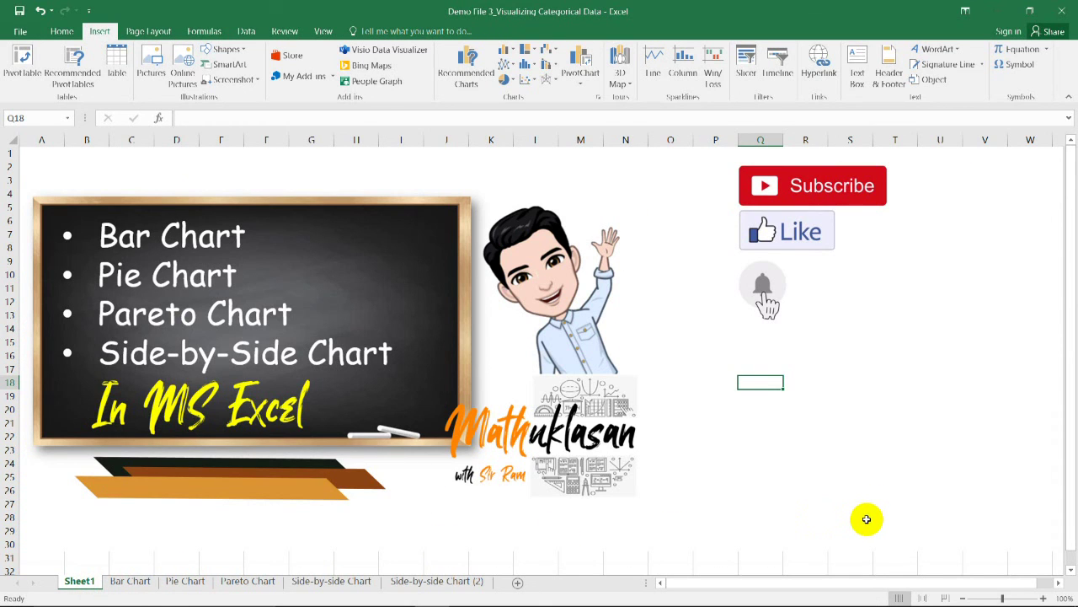